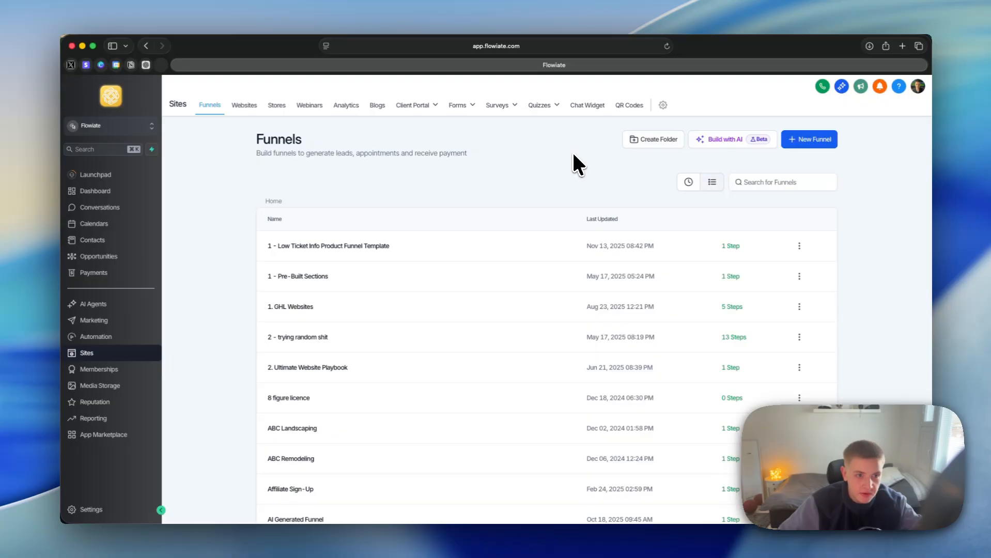
# Step: Look through the Websites, Stores and Webinars sections of Sites, and return to Websites
pyautogui.click(244, 105)
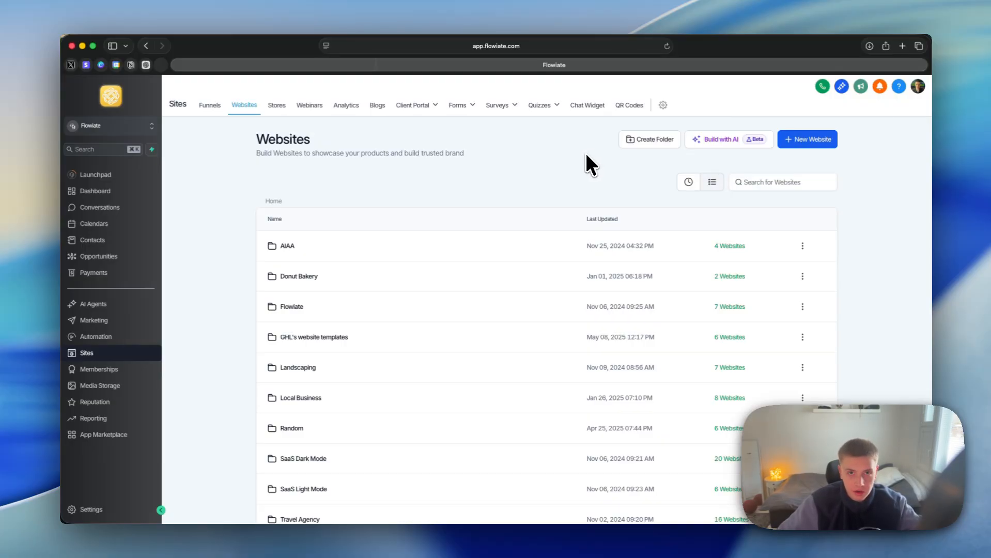
pyautogui.click(275, 105)
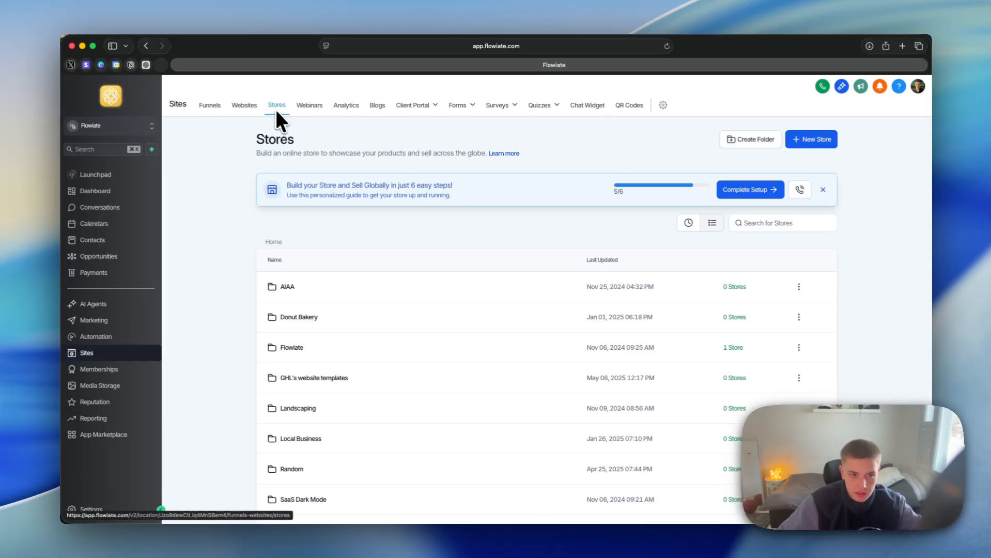
pyautogui.click(248, 107)
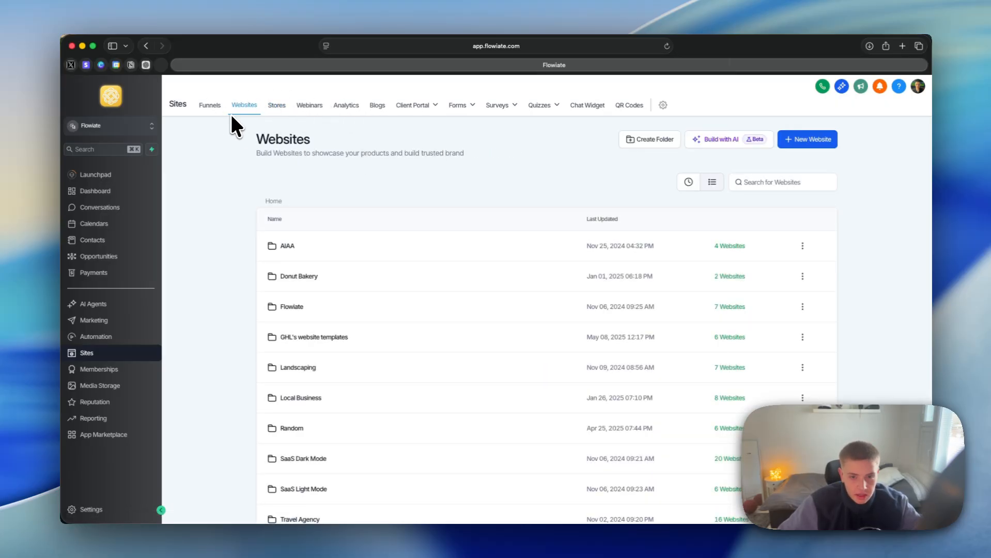
pyautogui.click(312, 107)
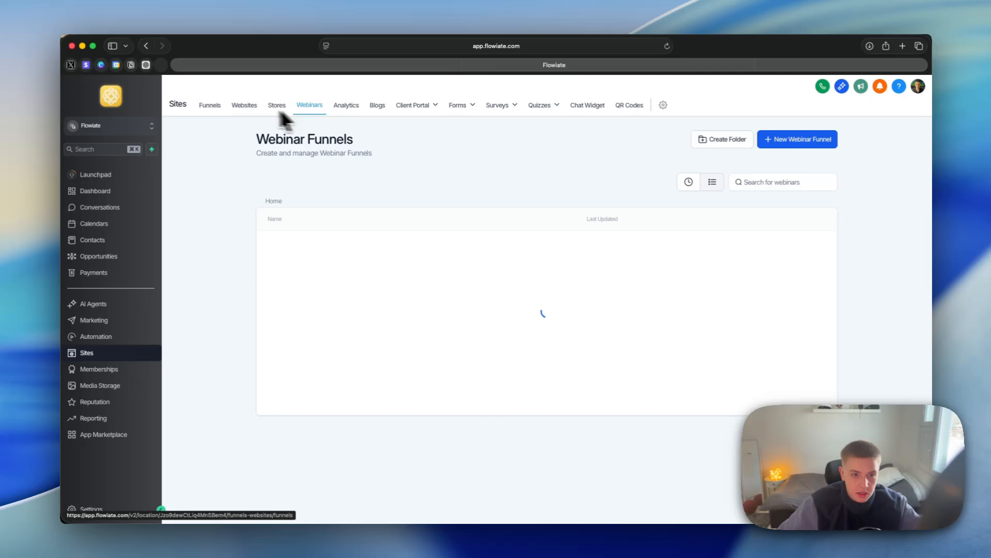
pyautogui.click(244, 108)
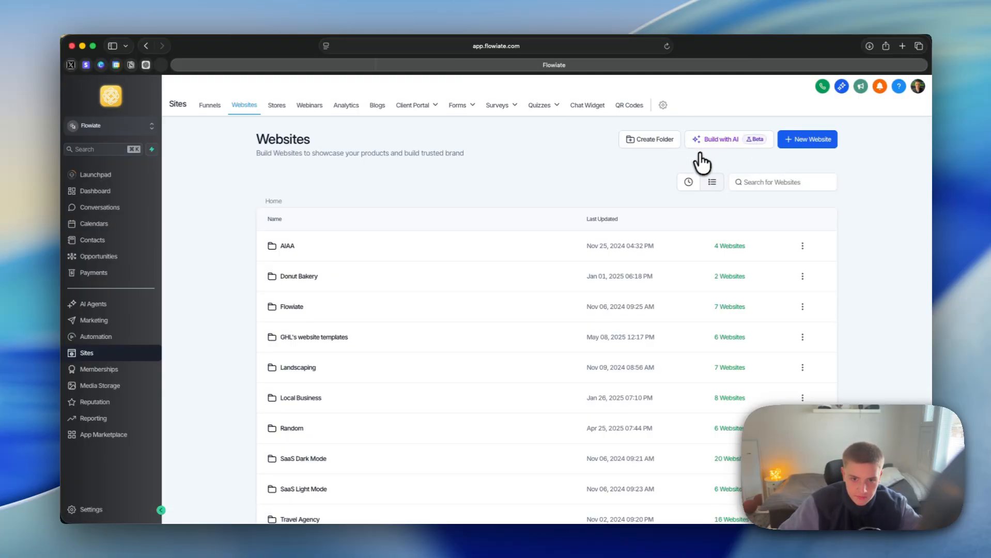
# Step: Start a new website using the From templates option and open the template library
pyautogui.click(820, 147)
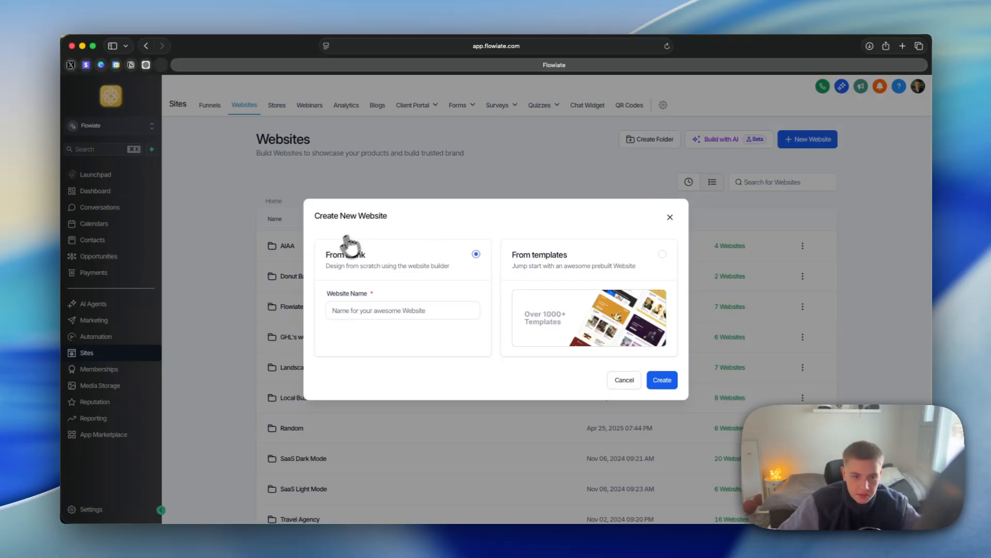
pyautogui.click(516, 270)
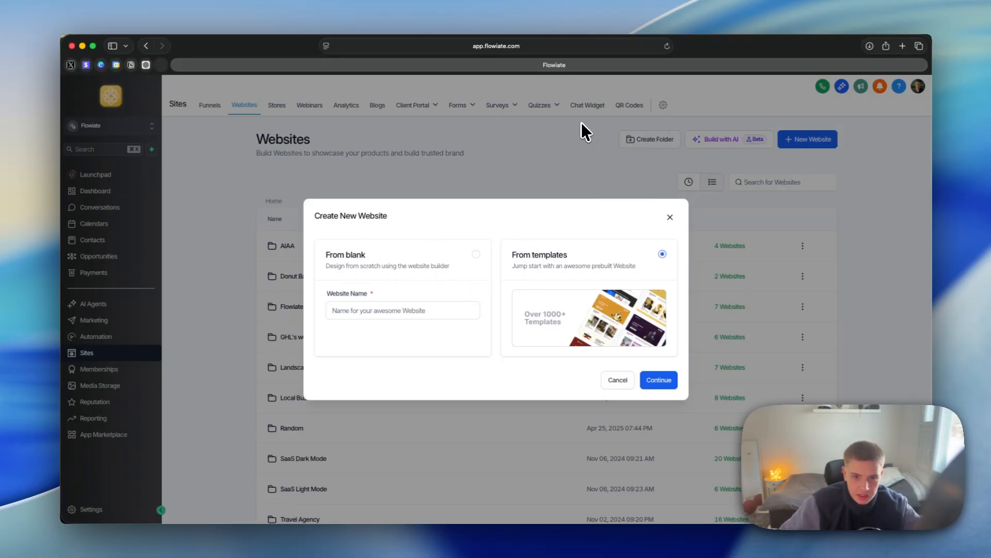
pyautogui.click(654, 380)
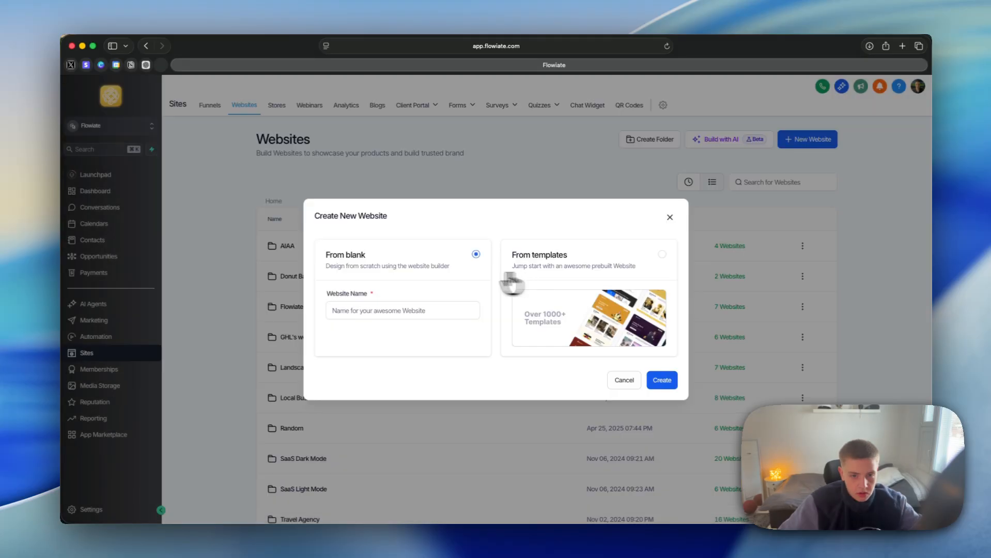
pyautogui.click(560, 290)
pyautogui.click(655, 382)
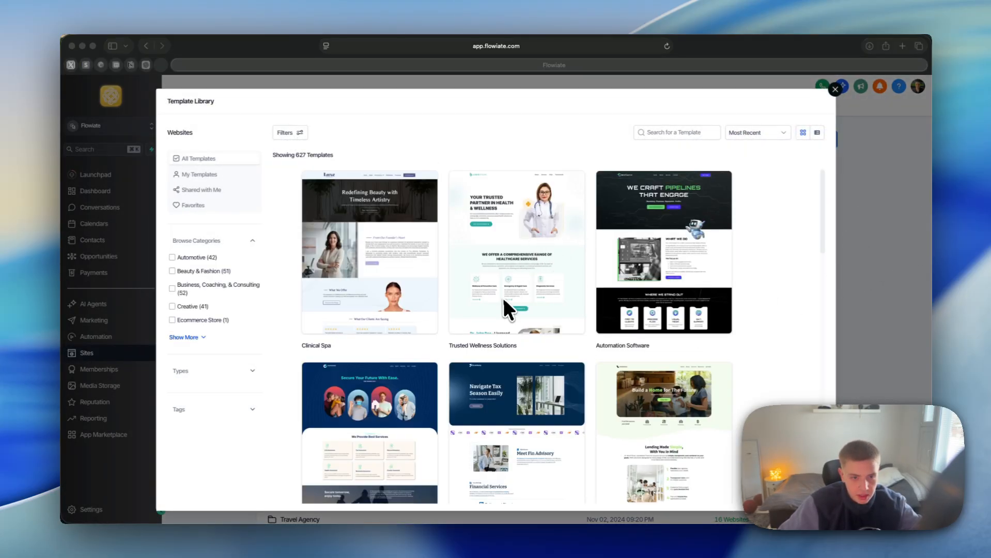
# Step: Browse the website templates and choose the Business Coach template for the new site
pyautogui.scroll(-2, 460, 308)
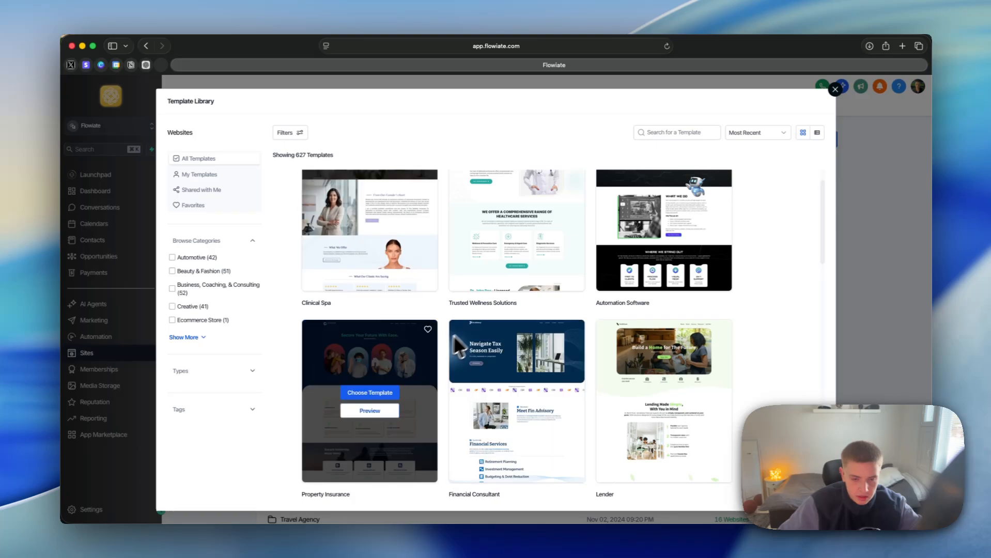
pyautogui.scroll(1, 438, 323)
pyautogui.scroll(-5, 458, 268)
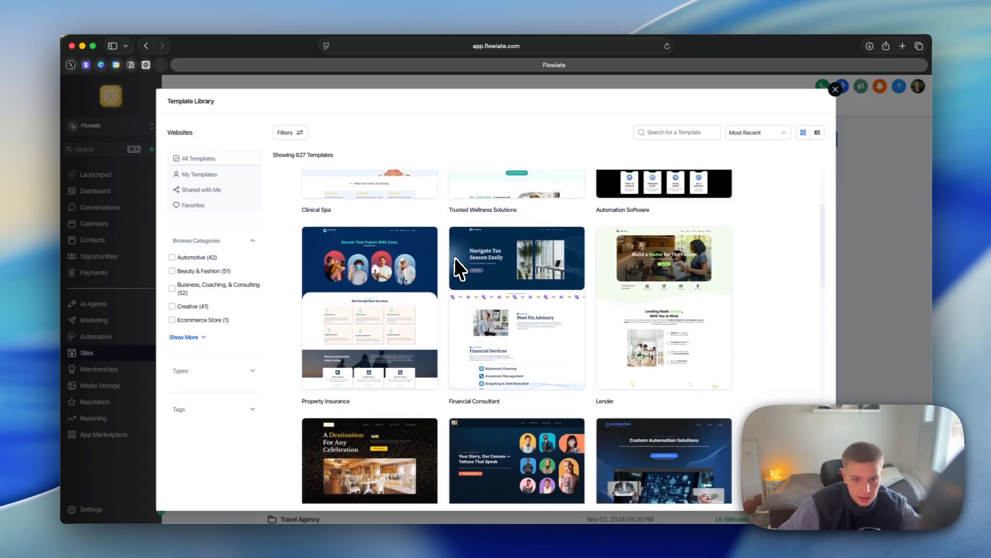
pyautogui.scroll(-15, 439, 253)
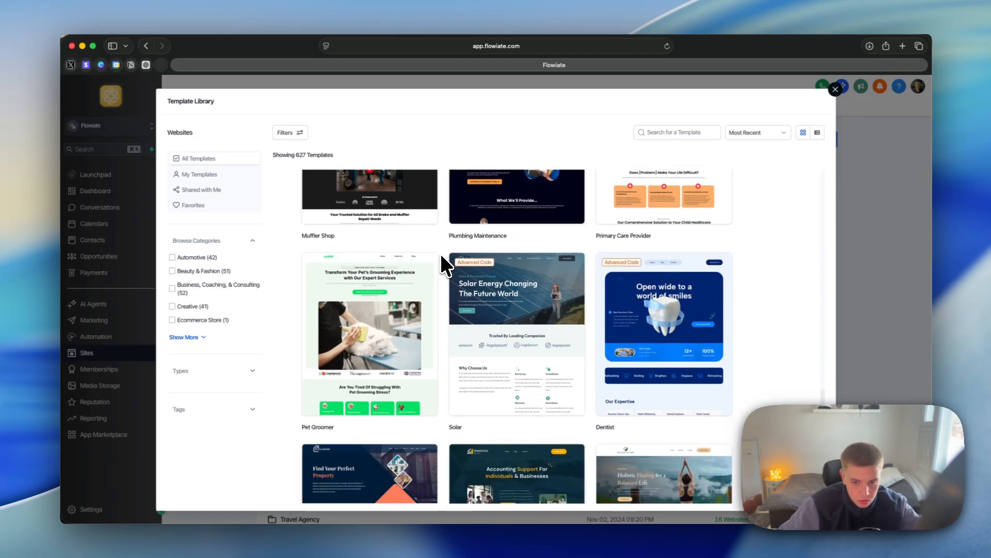
pyautogui.scroll(-10, 439, 252)
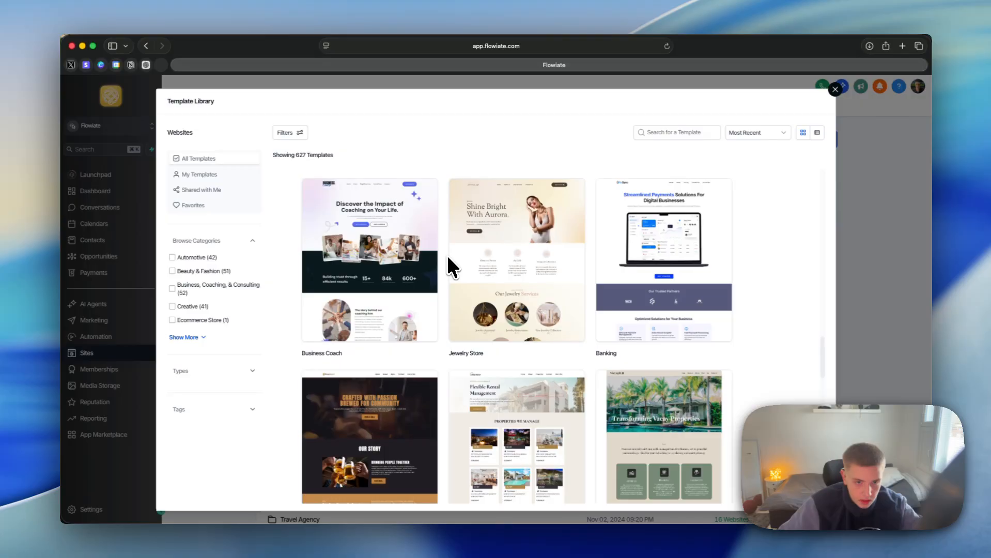
pyautogui.moveTo(362, 268)
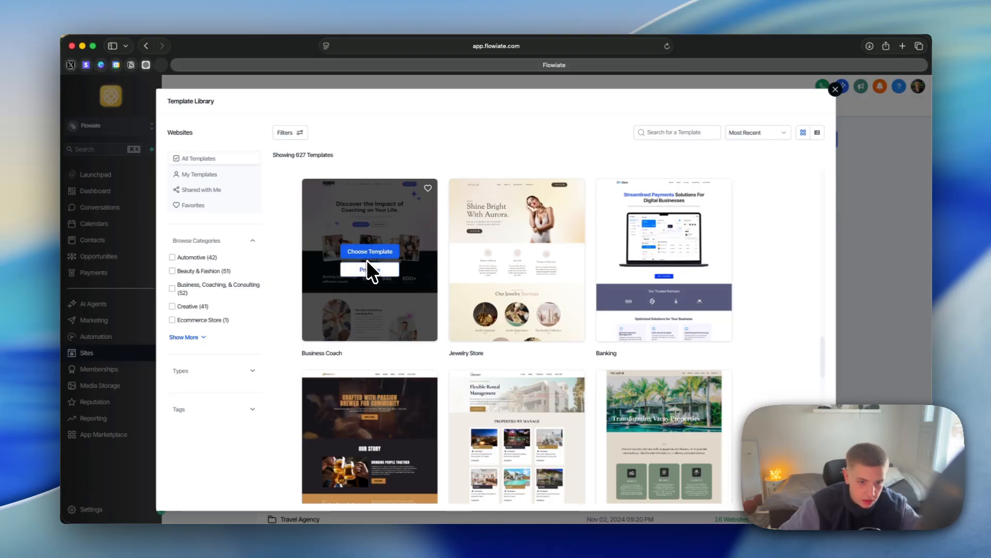
pyautogui.click(370, 252)
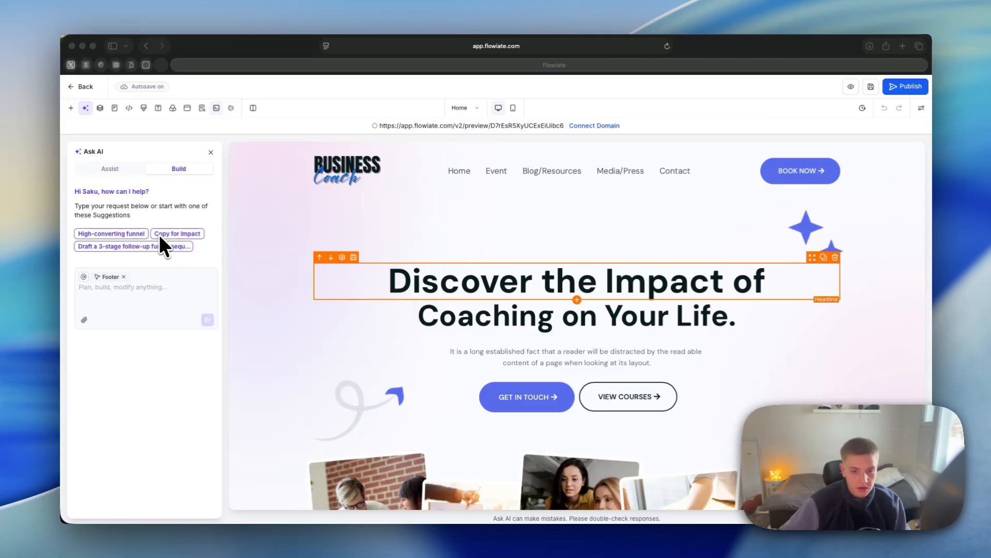
# Step: Close the Ask AI assistant and look over the Quick Add collection of page elements
pyautogui.click(211, 152)
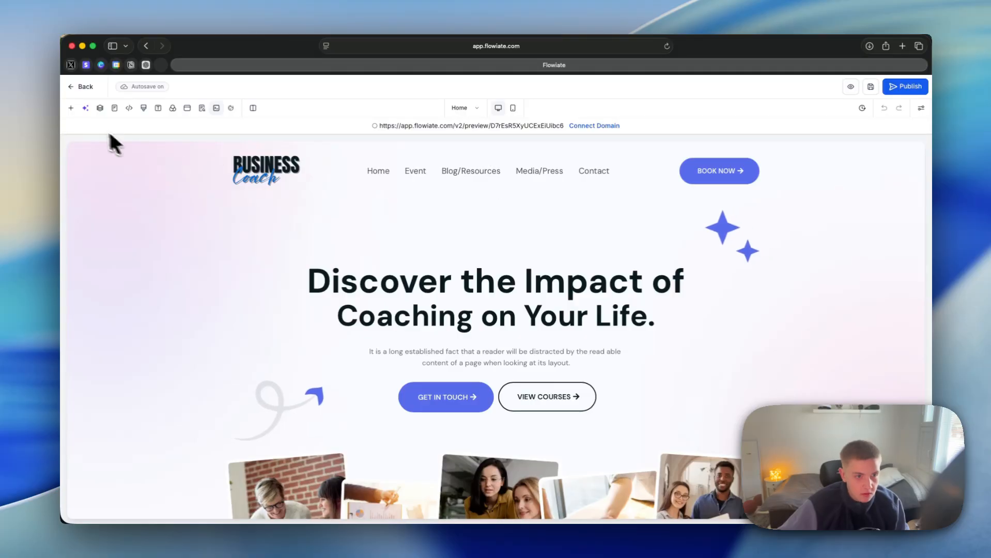
pyautogui.click(71, 108)
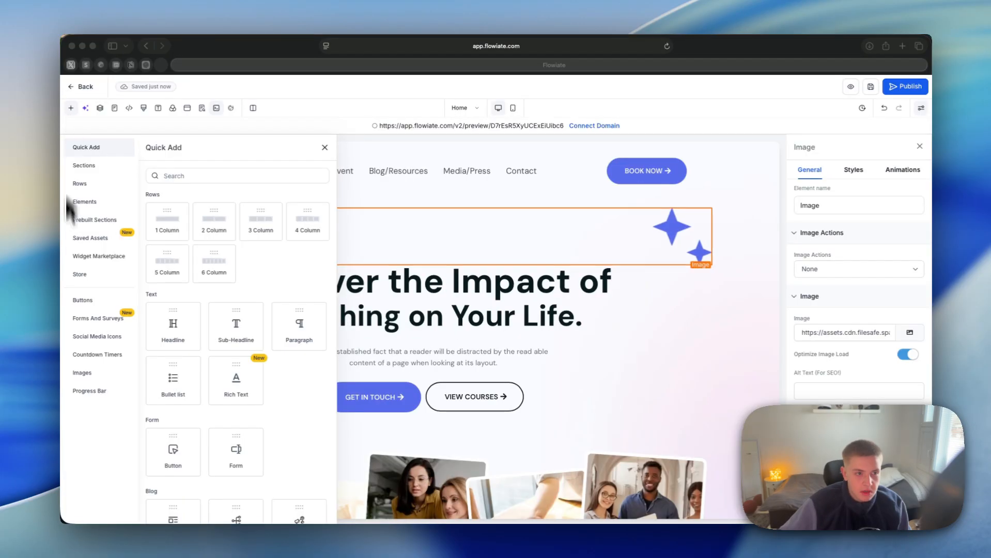
pyautogui.click(260, 149)
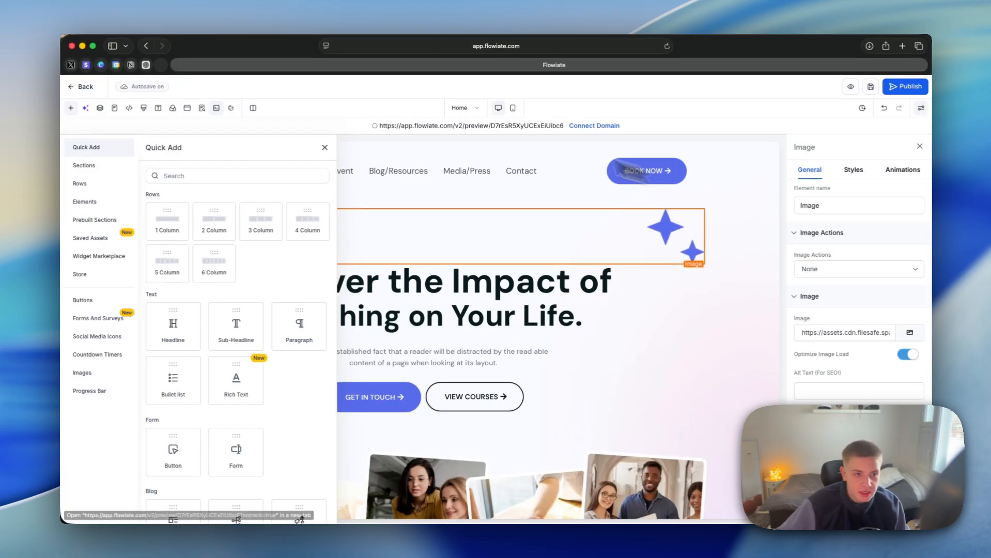
pyautogui.click(324, 148)
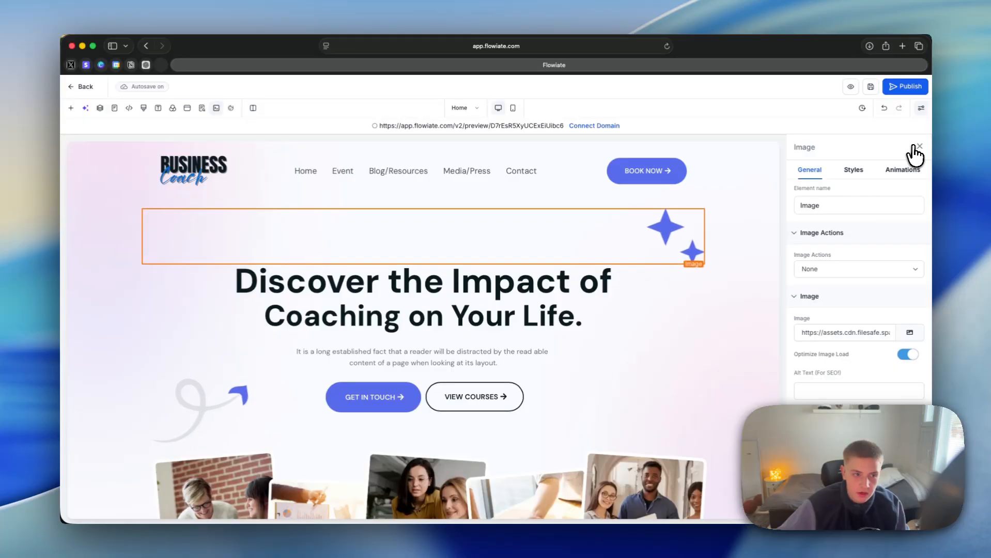
pyautogui.click(71, 108)
pyautogui.click(86, 108)
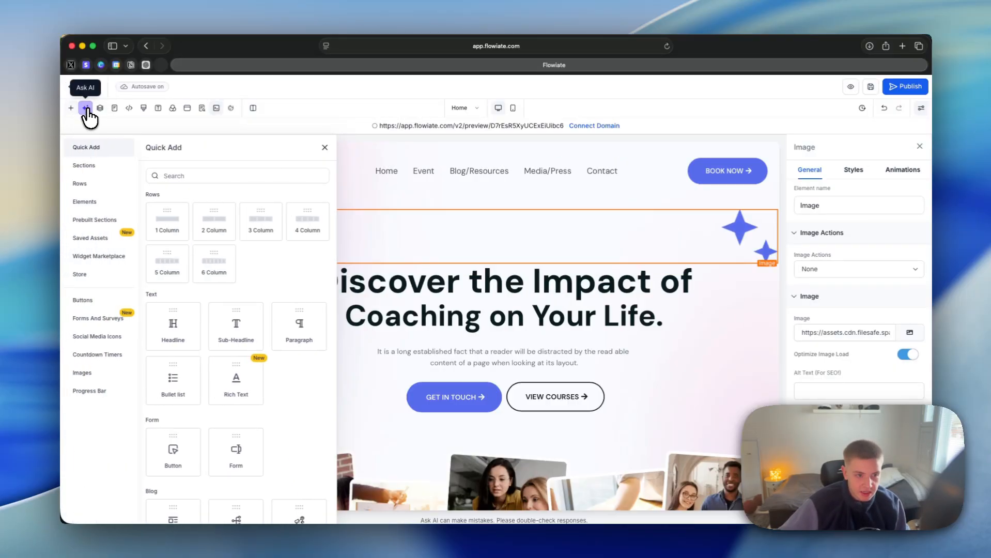
# Step: Inspect the page's layer structure by expanding the first section and HEADER, and select the HEADER
pyautogui.click(99, 108)
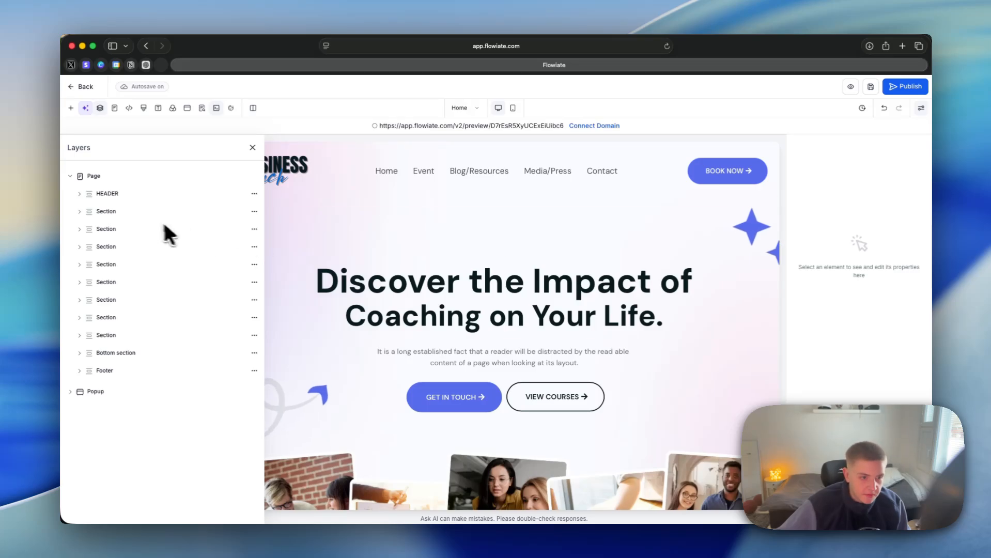
pyautogui.click(106, 212)
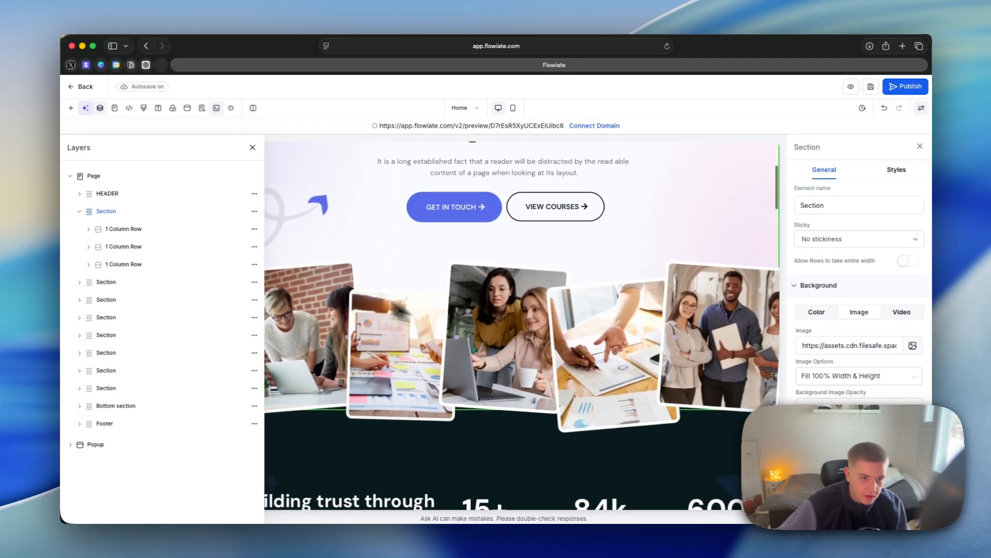
pyautogui.click(80, 194)
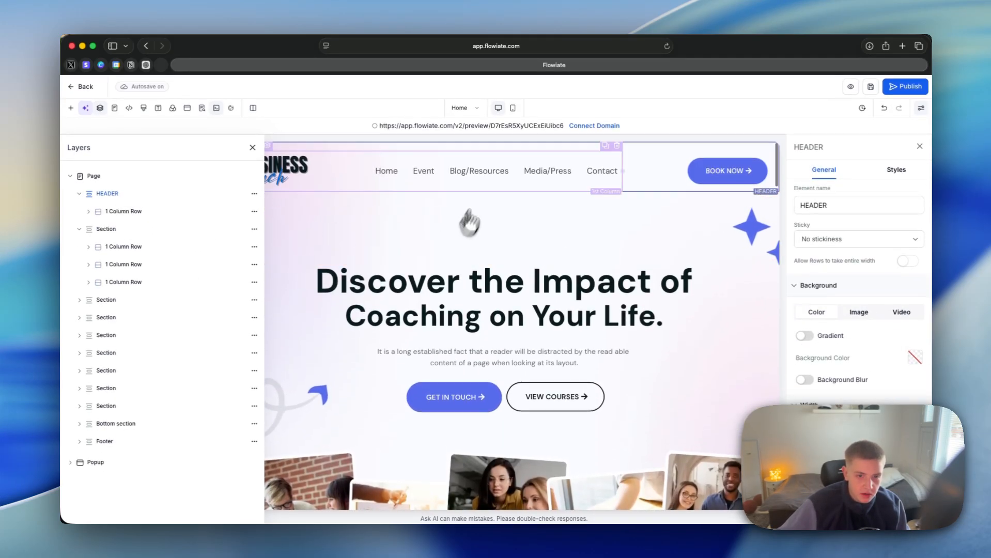
pyautogui.click(558, 197)
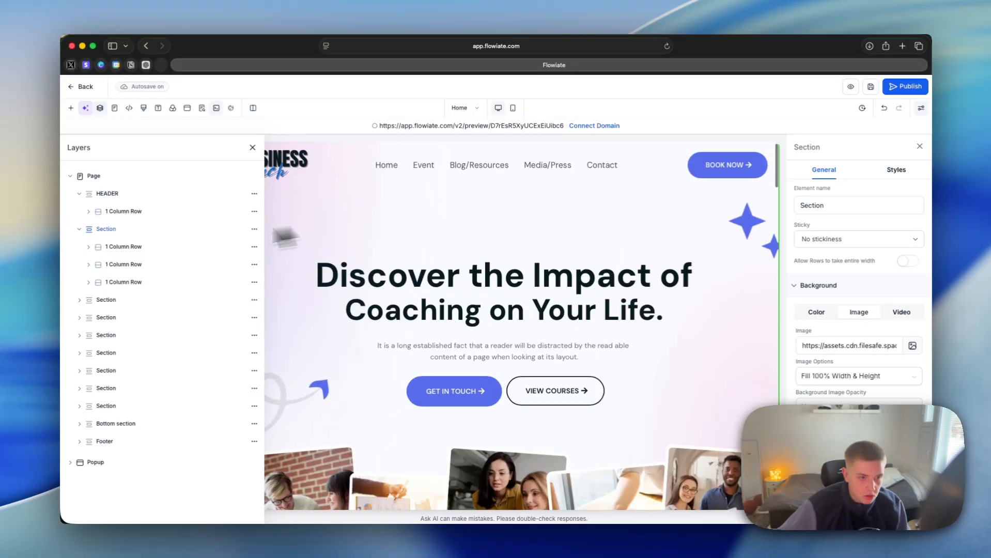
pyautogui.click(113, 193)
# Step: Look at the site's page list and the header tracking code editor, and close the editor
pyautogui.click(115, 108)
pyautogui.click(129, 108)
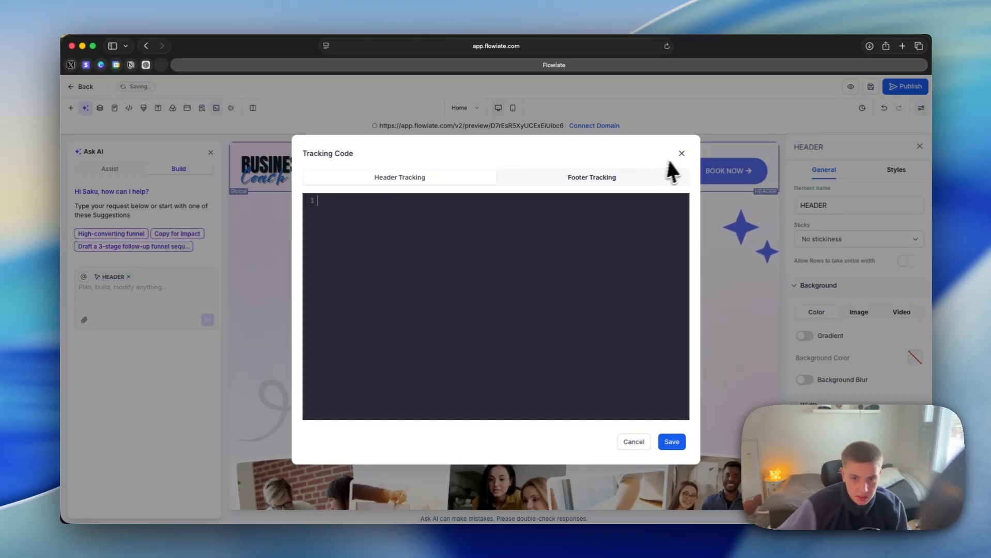
pyautogui.click(681, 154)
# Step: Review the page's design settings, including the typography options, and view the popup list
pyautogui.click(144, 108)
pyautogui.scroll(-1, 416, 266)
pyautogui.click(158, 108)
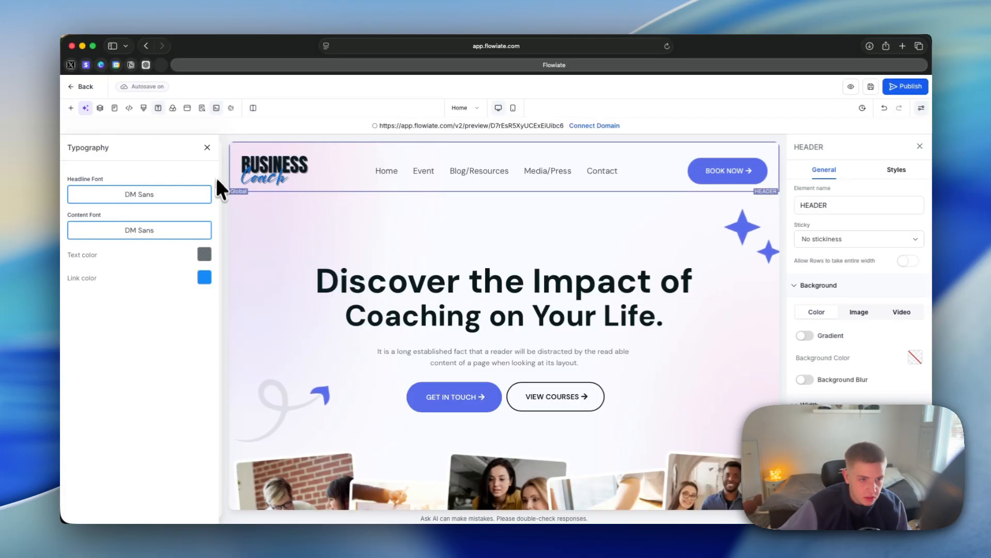
pyautogui.click(172, 108)
pyautogui.click(187, 108)
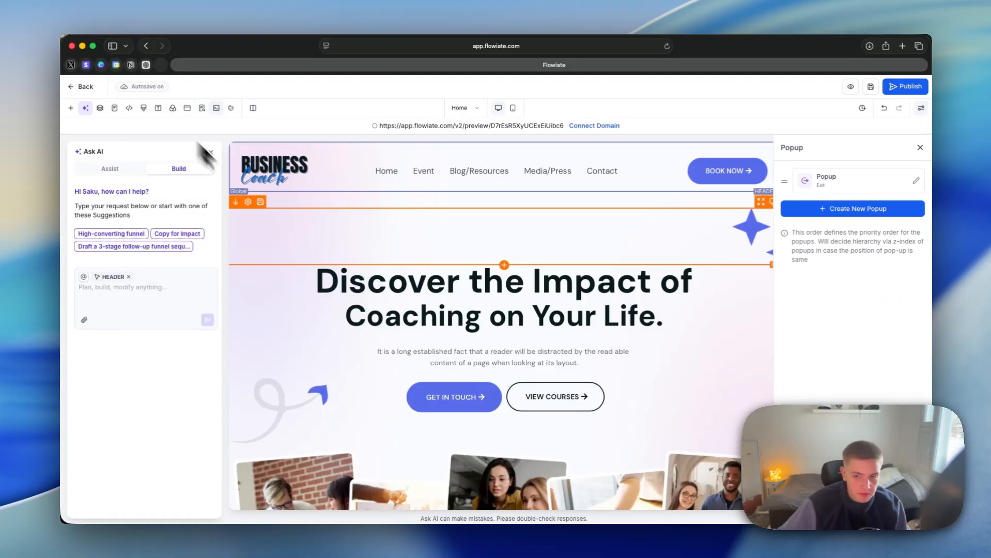
# Step: Review the SEO metadata fields and the cookie consent settings, and close the Ask AI assistant
pyautogui.click(201, 108)
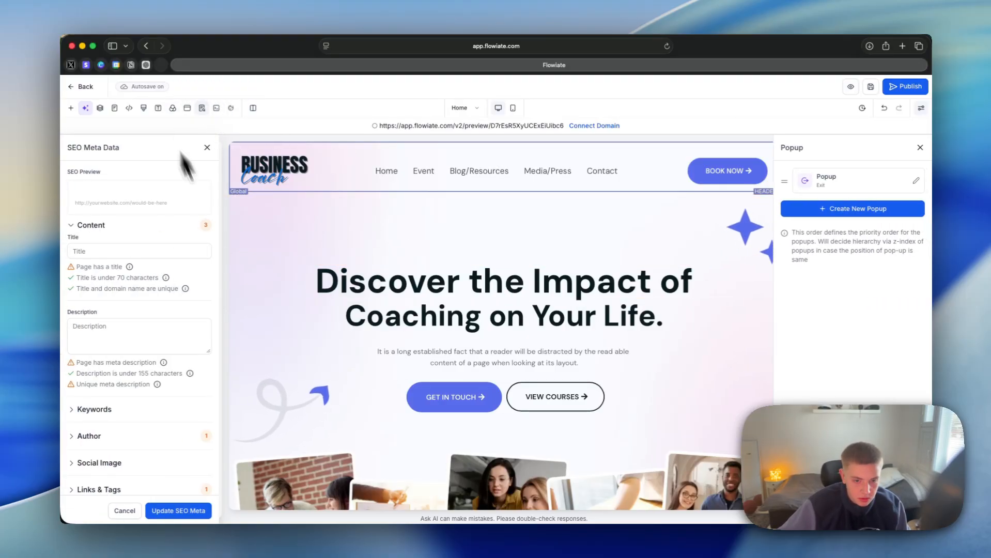
pyautogui.scroll(-2, 213, 227)
pyautogui.click(231, 108)
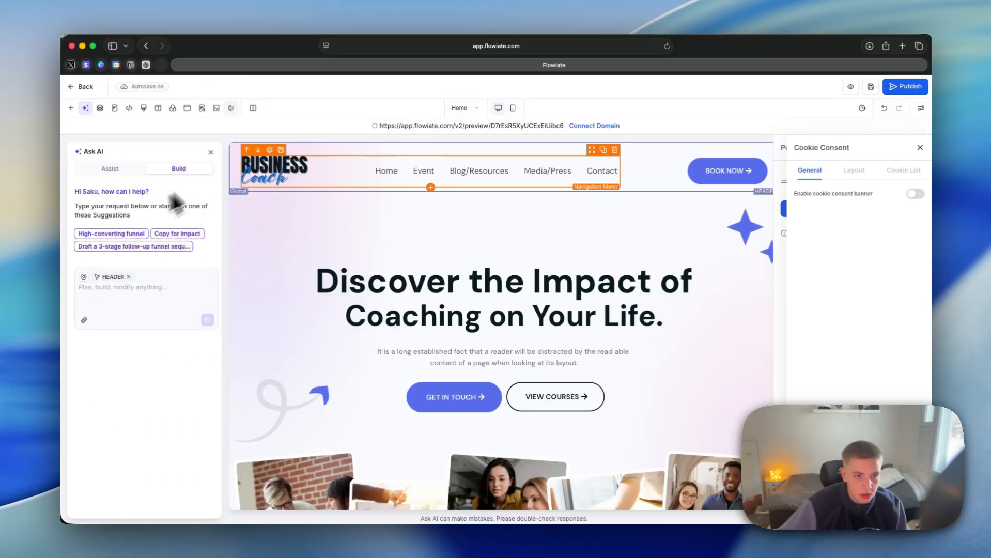
pyautogui.click(211, 152)
# Step: Show the site's pages, check the Home page in mobile mode and return to desktop mode
pyautogui.click(466, 108)
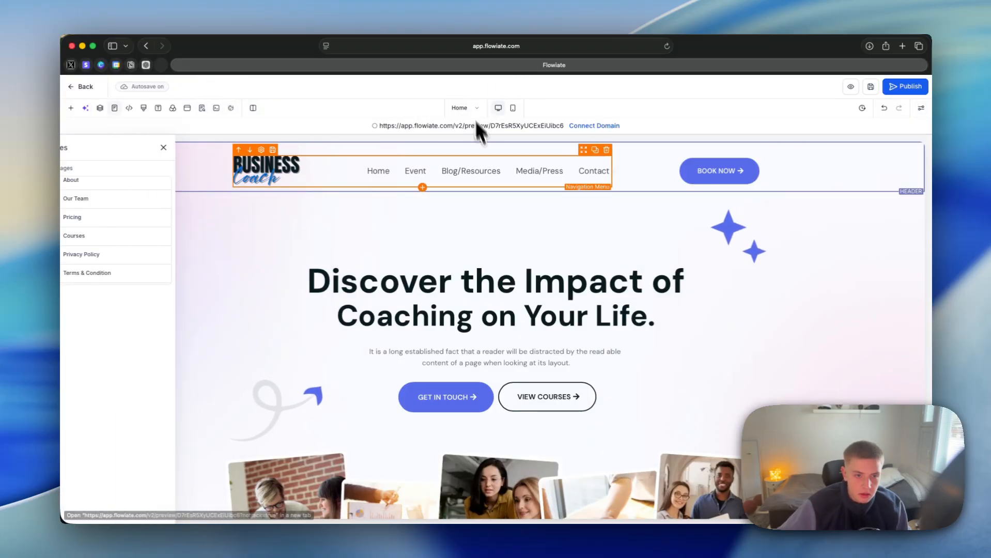
pyautogui.click(513, 108)
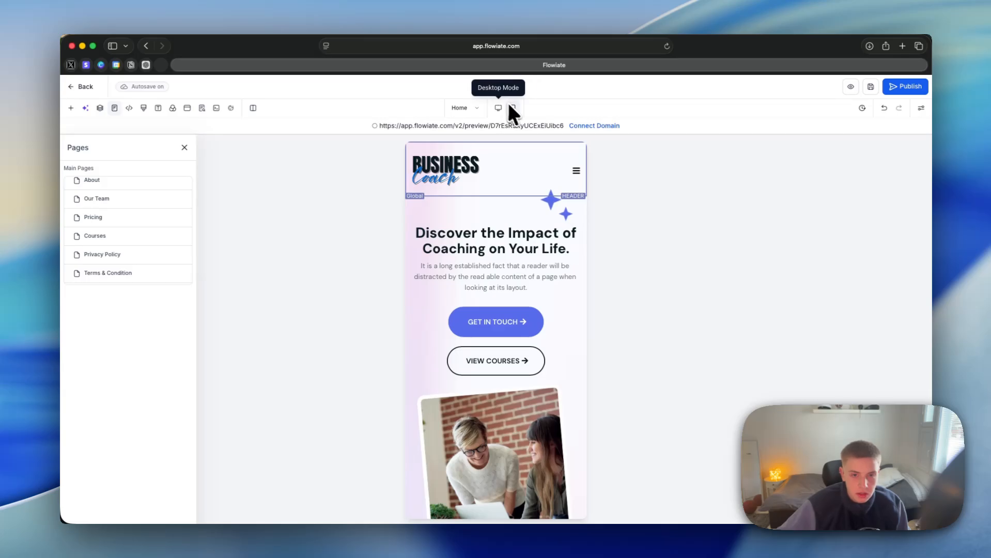
pyautogui.click(498, 108)
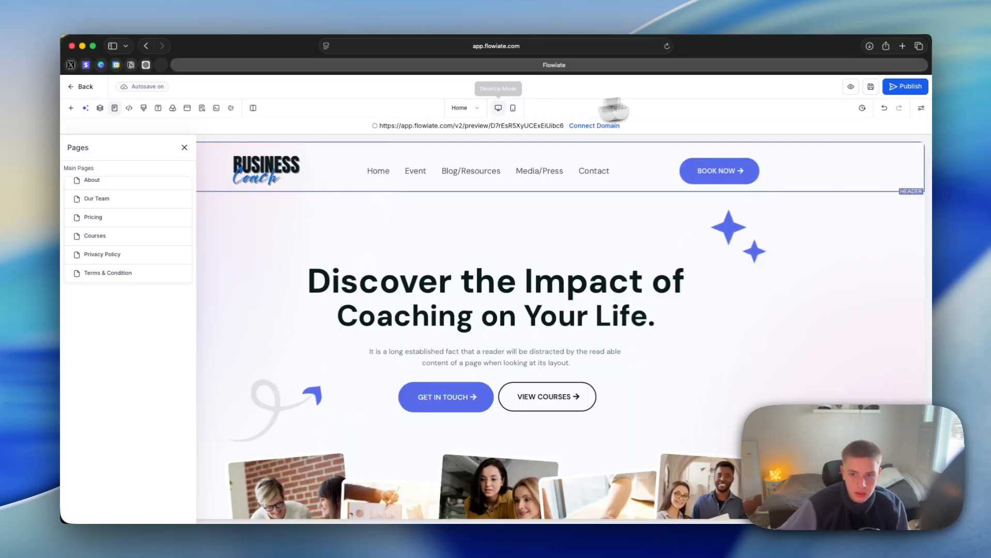
# Step: Open the website preview in a new browser tab and return to the page editor
pyautogui.click(861, 108)
pyautogui.click(86, 88)
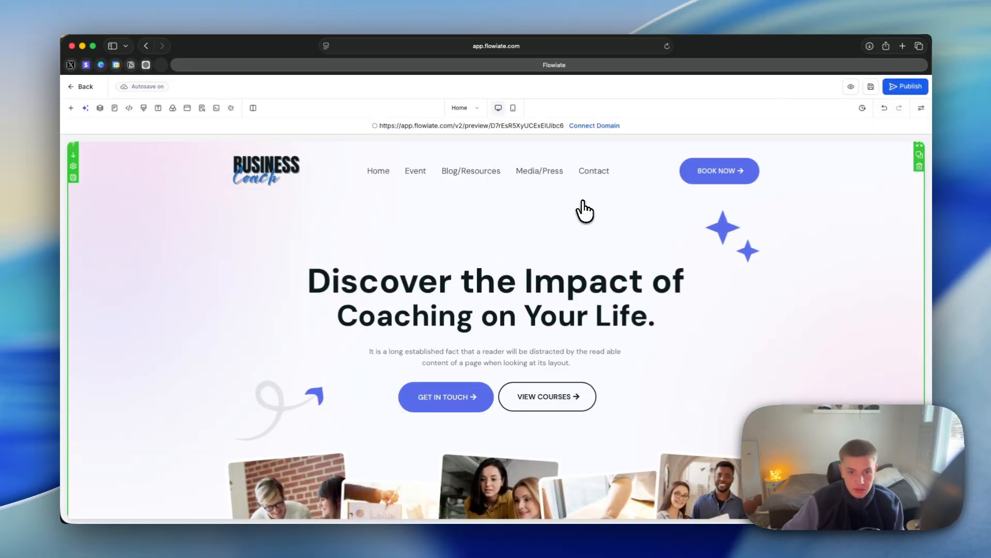
pyautogui.click(851, 88)
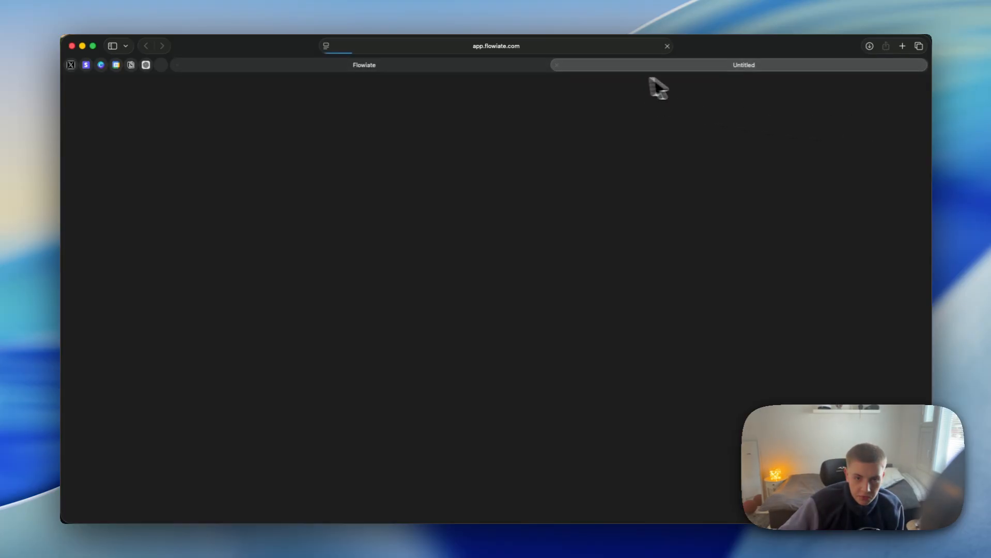
pyautogui.click(470, 65)
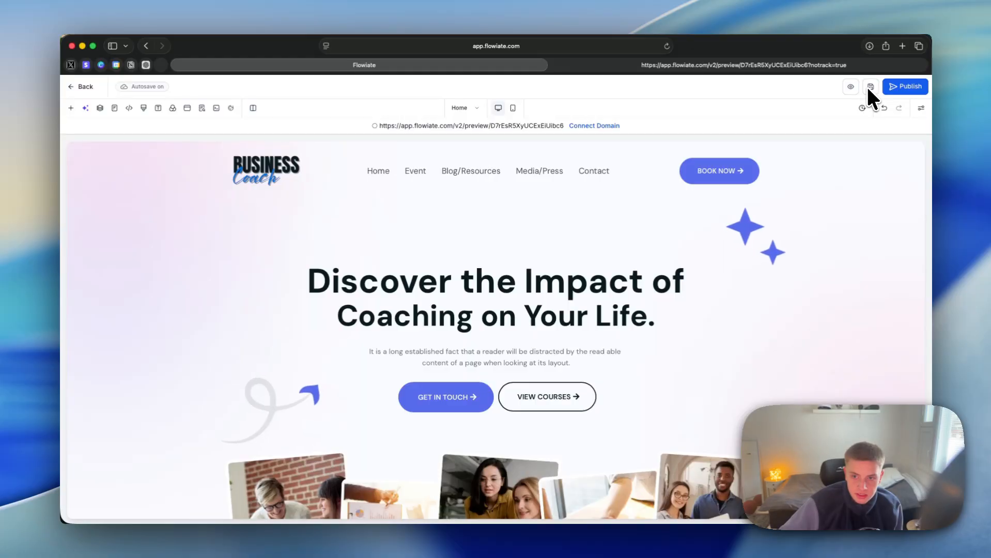
# Step: Check when the page was last saved, look through the website preview in its browser tab and return to the page editor
pyautogui.moveTo(148, 87)
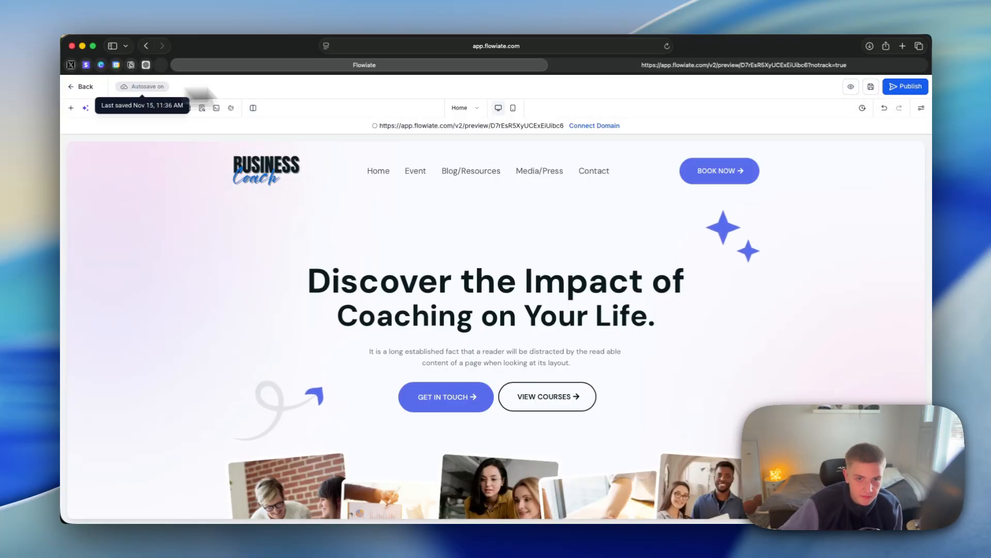
pyautogui.hotkey('ctrl', 'Tab')
pyautogui.scroll(-8, 447, 170)
pyautogui.scroll(-2, 448, 169)
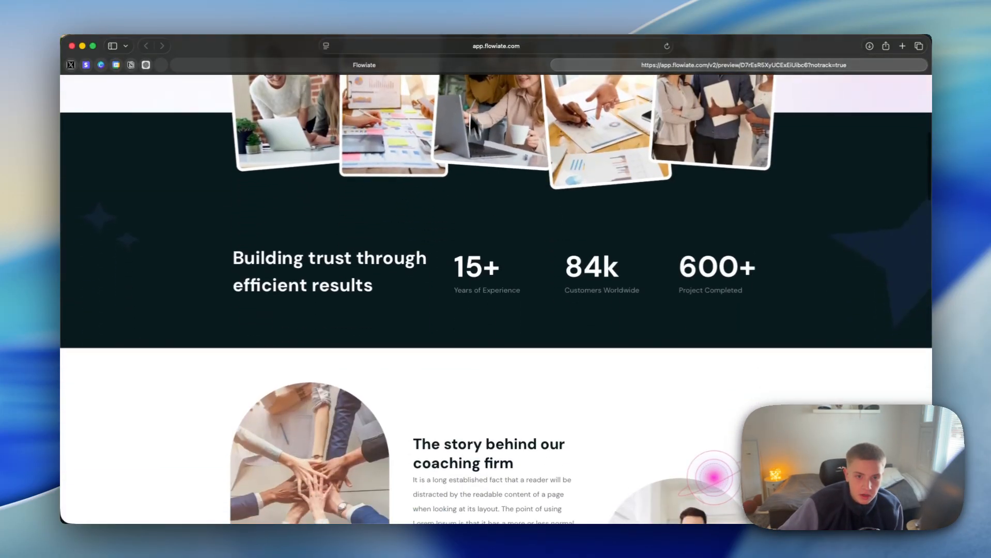
pyautogui.hotkey('ctrl', 'Tab')
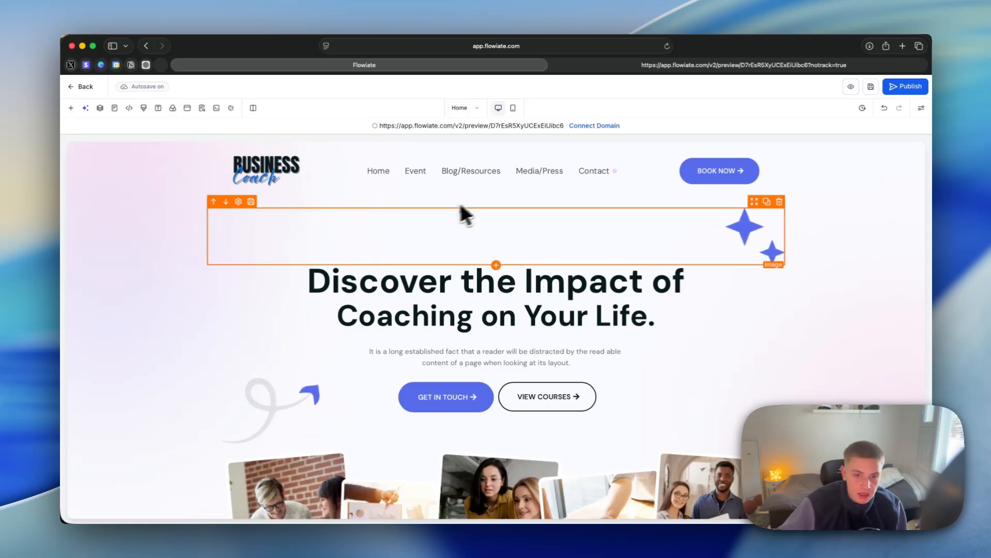
# Step: Select the page header and the hero section in turn to review their general and background settings
pyautogui.click(403, 146)
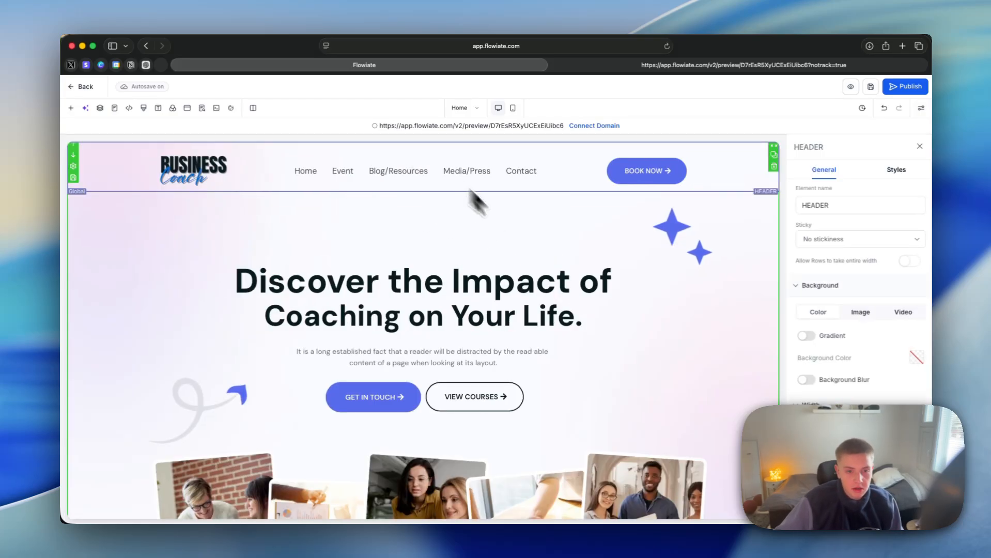
pyautogui.scroll(-2, 439, 232)
pyautogui.click(455, 250)
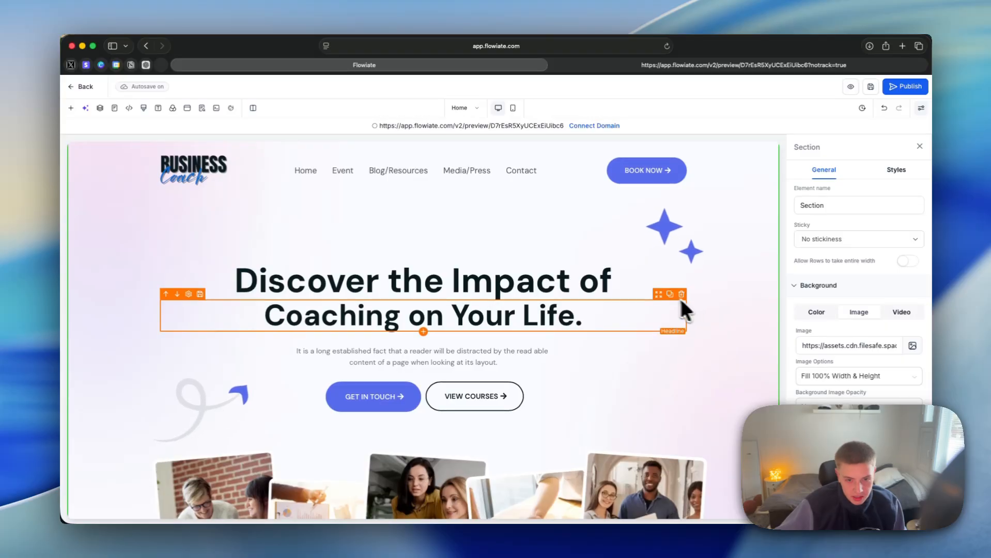
pyautogui.scroll(-3, 680, 298)
pyautogui.scroll(3, 648, 291)
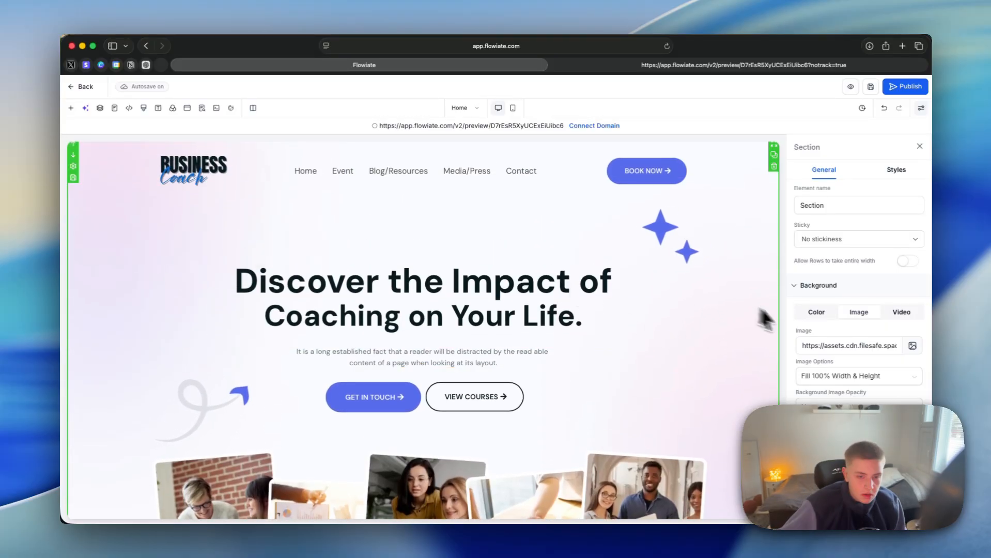
# Step: Add a Full Width section above the page header and place a 2 Column row in it
pyautogui.click(70, 108)
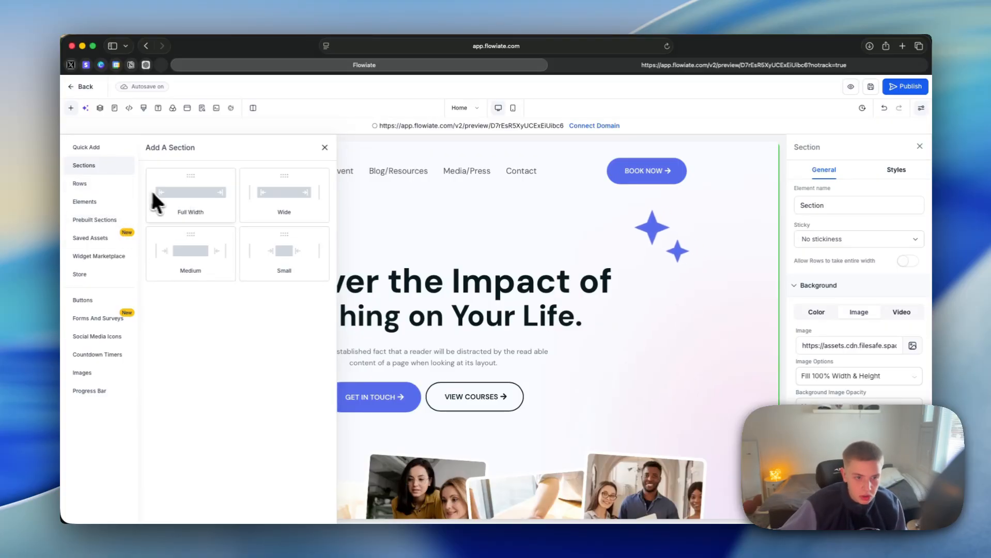
pyautogui.moveTo(155, 193); pyautogui.dragTo(453, 157)
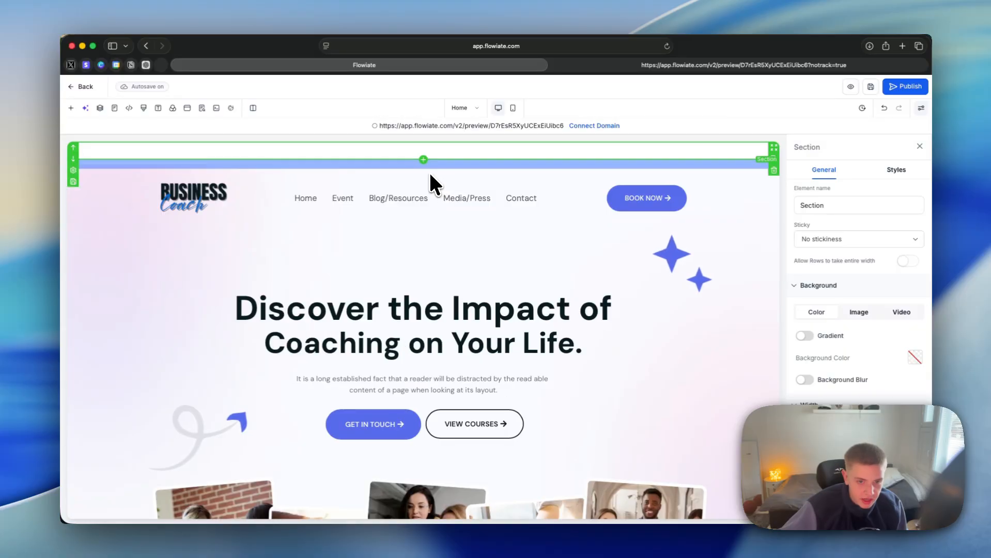
pyautogui.click(425, 173)
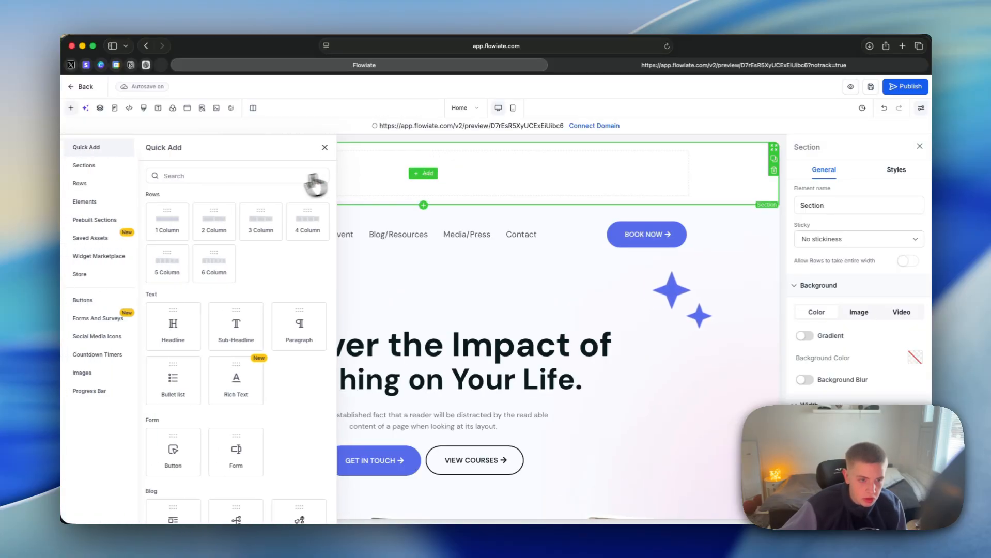
pyautogui.click(202, 216)
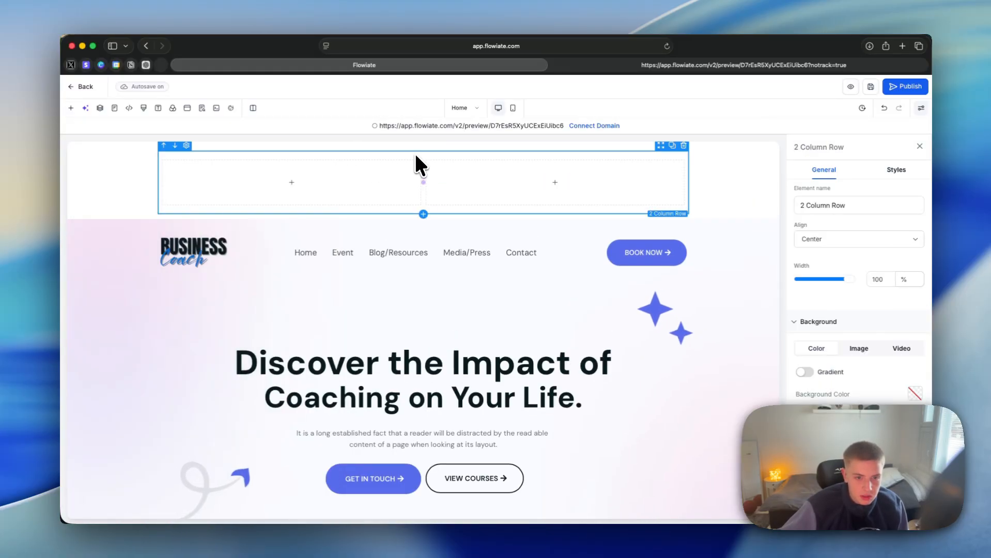
# Step: Browse the elements available for the new row's first column, and delete the newly added section
pyautogui.click(347, 190)
pyautogui.click(291, 182)
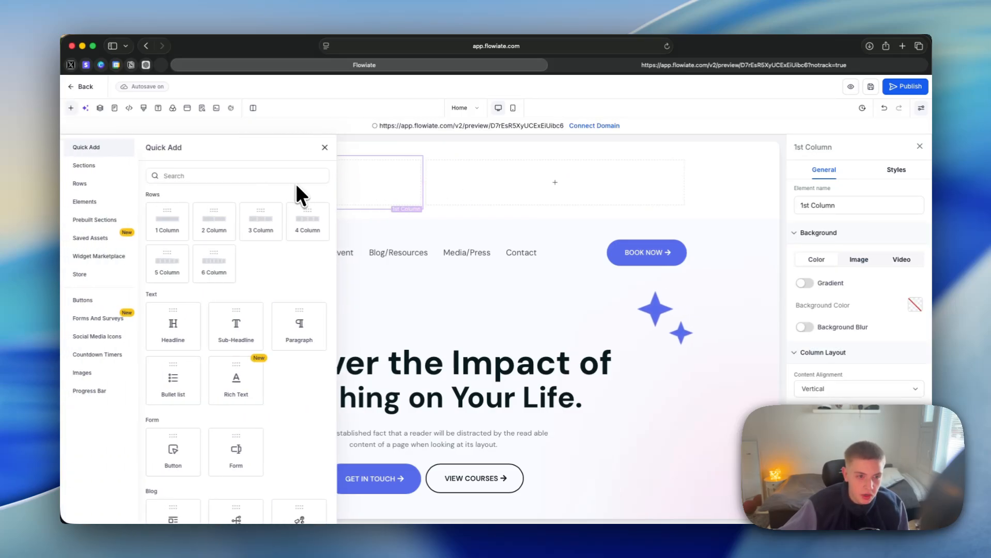
pyautogui.click(106, 202)
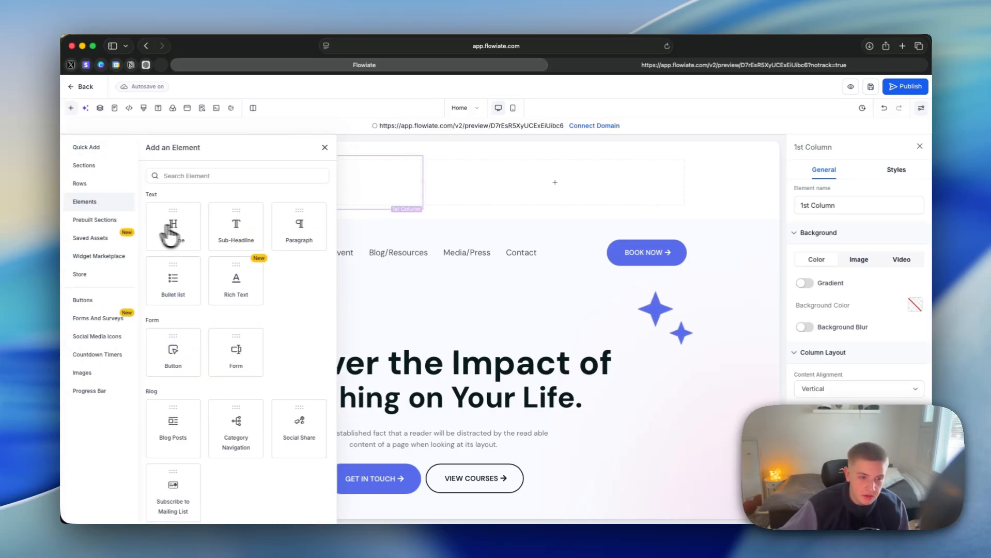
pyautogui.scroll(-12, 261, 266)
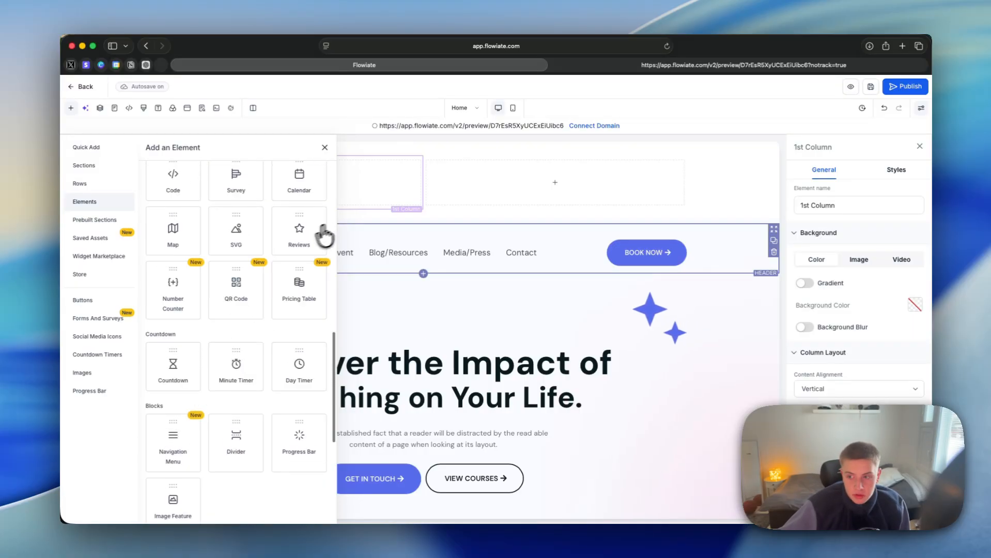
pyautogui.click(324, 147)
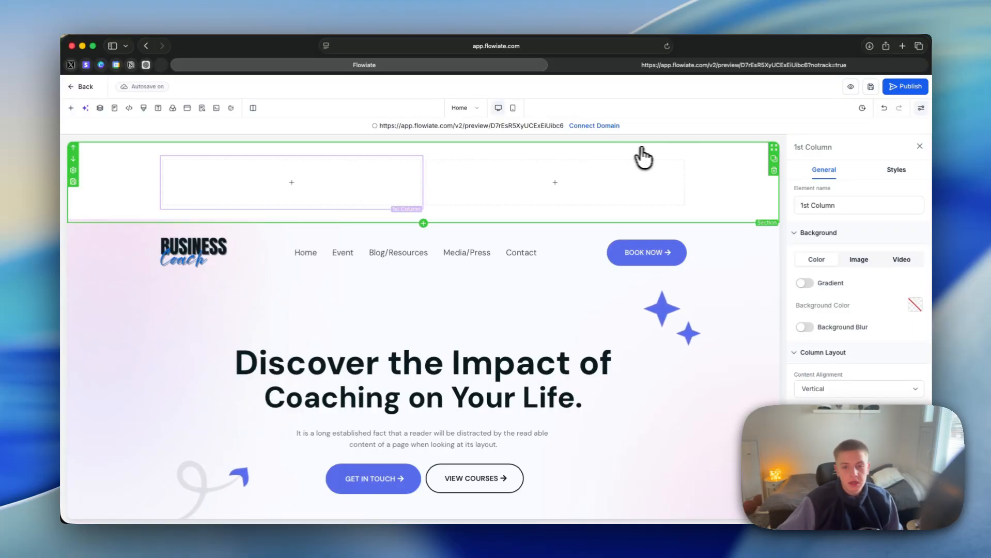
pyautogui.click(773, 170)
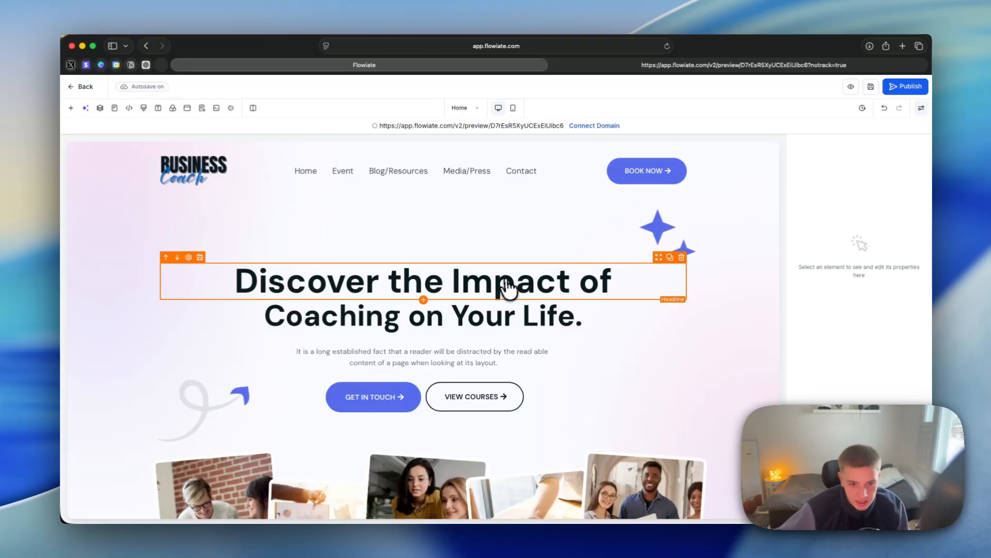
# Step: Replace the first hero headline with "Get (specific result) in (timeframe) without (pain)"
pyautogui.scroll(-2, 557, 259)
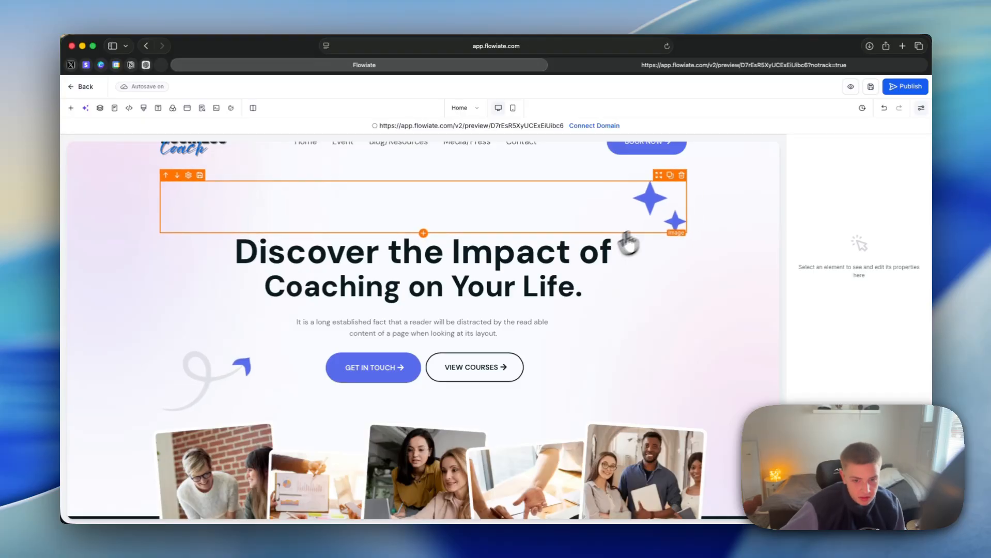
pyautogui.tripleClick(549, 252)
pyautogui.write('Get (specific result in')
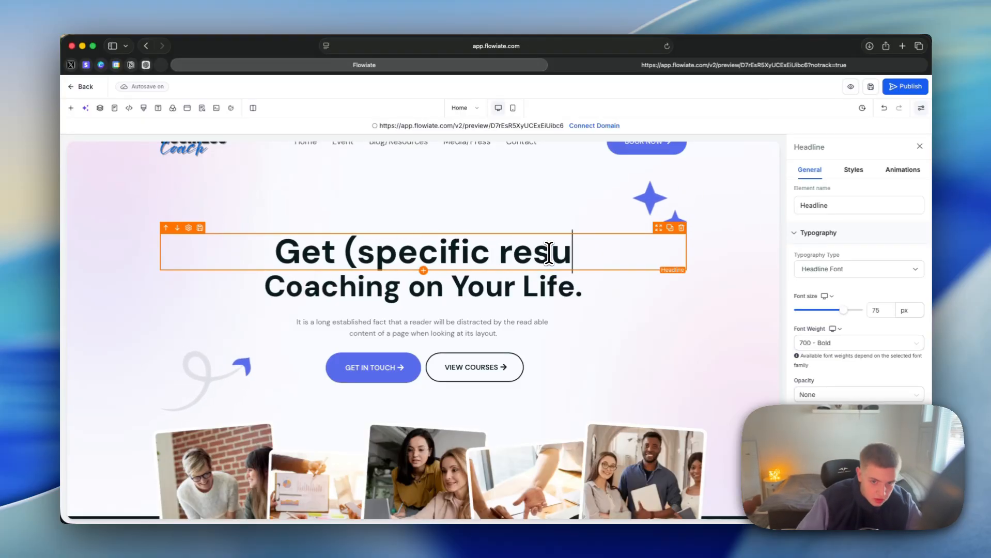
pyautogui.press('BackSpace')
pyautogui.press('BackSpace')
pyautogui.press('BackSpace')
pyautogui.write(') in (timeframe')
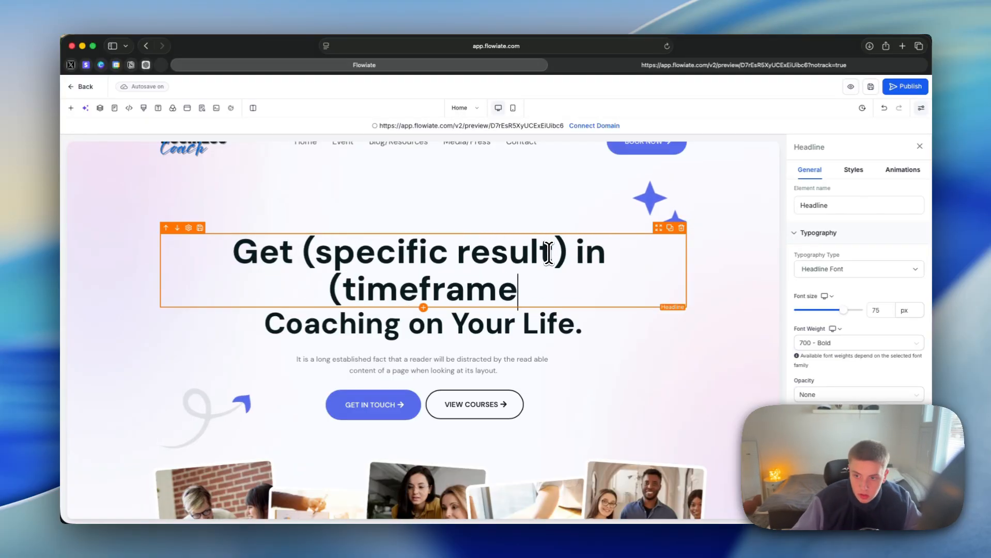
pyautogui.write(') without (pain)')
# Step: Delete the second hero headline, "Coaching on Your Life.", and select the remaining headline
pyautogui.click(575, 324)
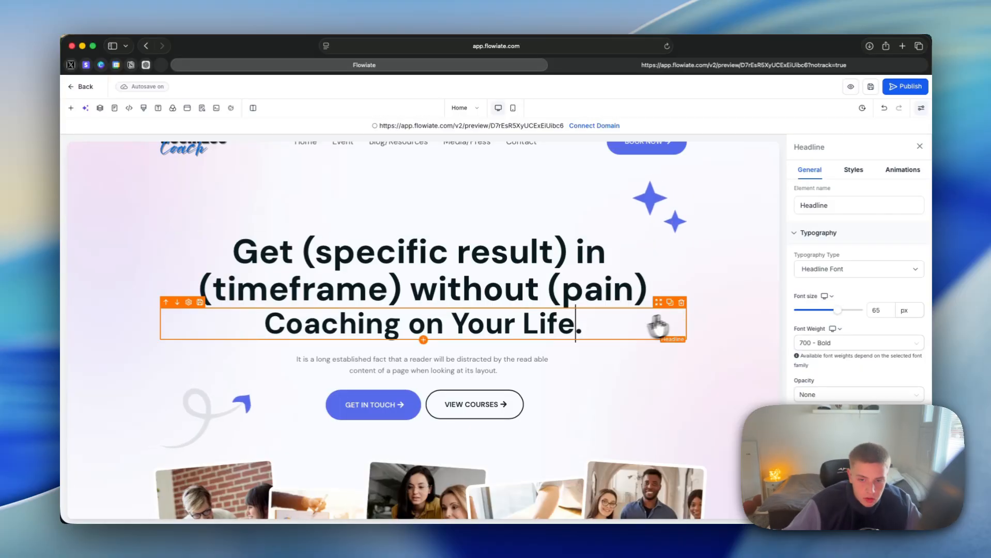
pyautogui.click(680, 301)
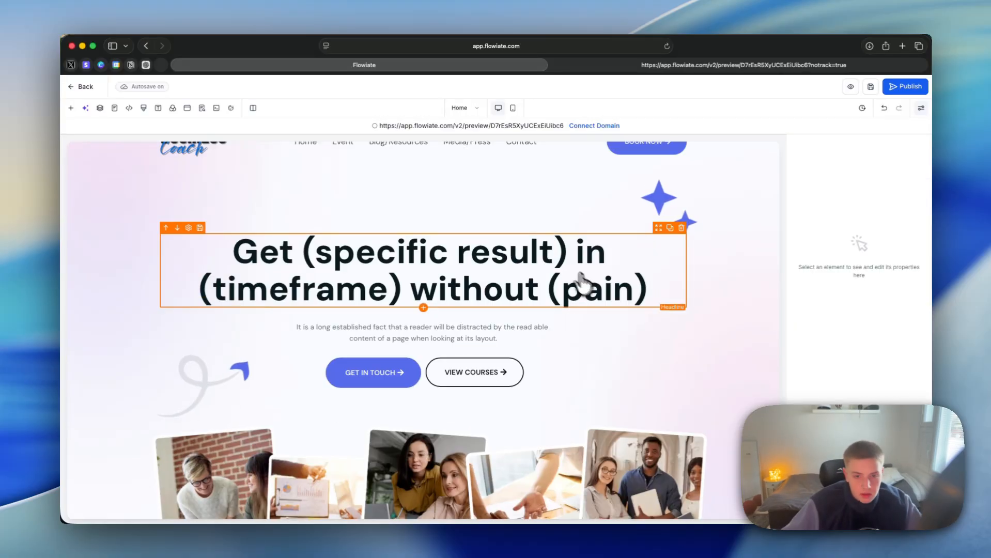
pyautogui.click(417, 257)
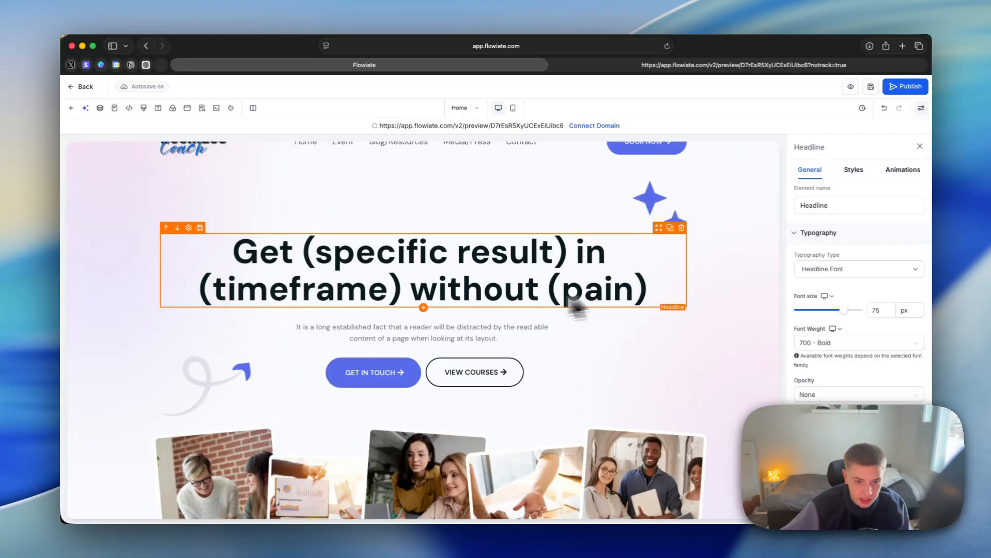
# Step: Replace the hero paragraph with "We take care of the (complicated stuff) so you can focus on (the thing they want)"
pyautogui.click(481, 338)
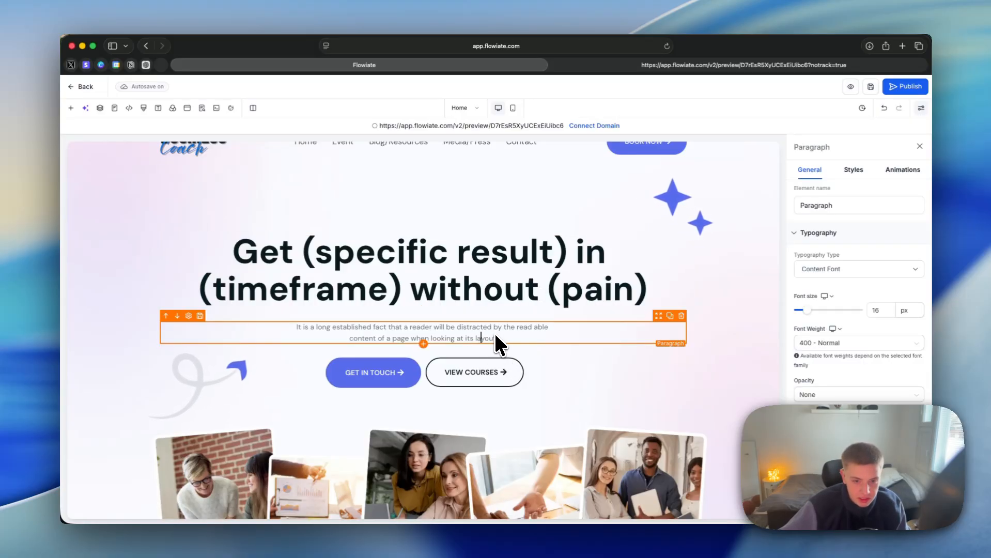
pyautogui.tripleClick(468, 328)
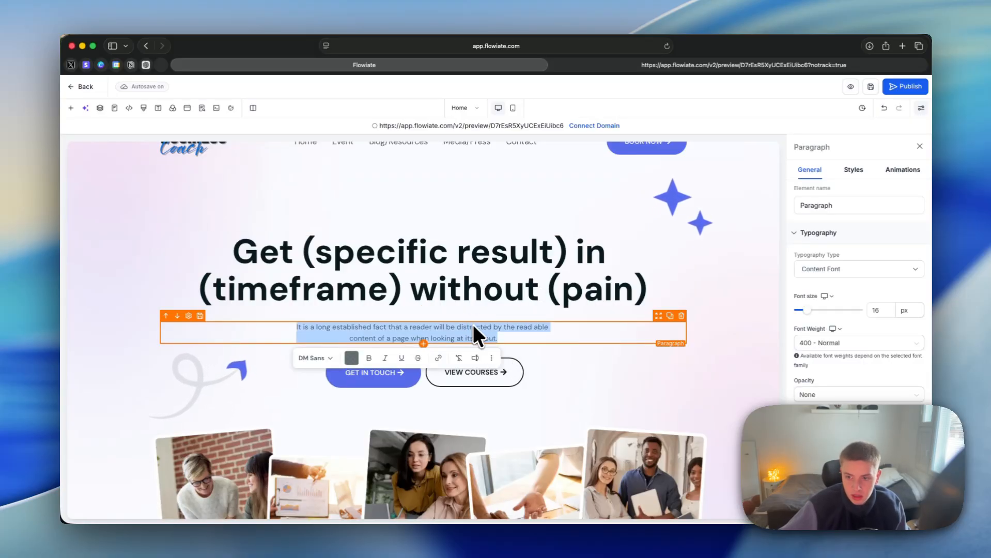
pyautogui.write('We take c')
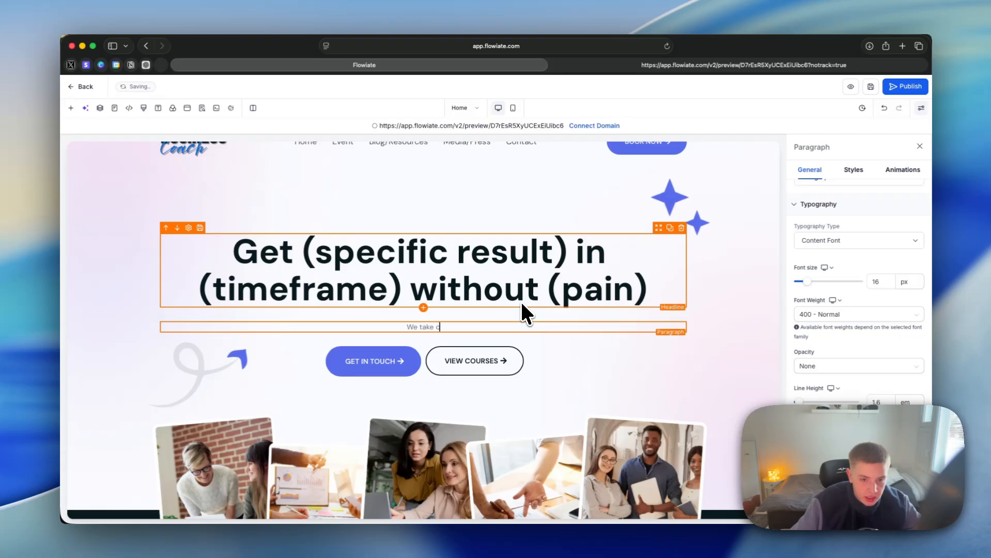
pyautogui.write('are of the')
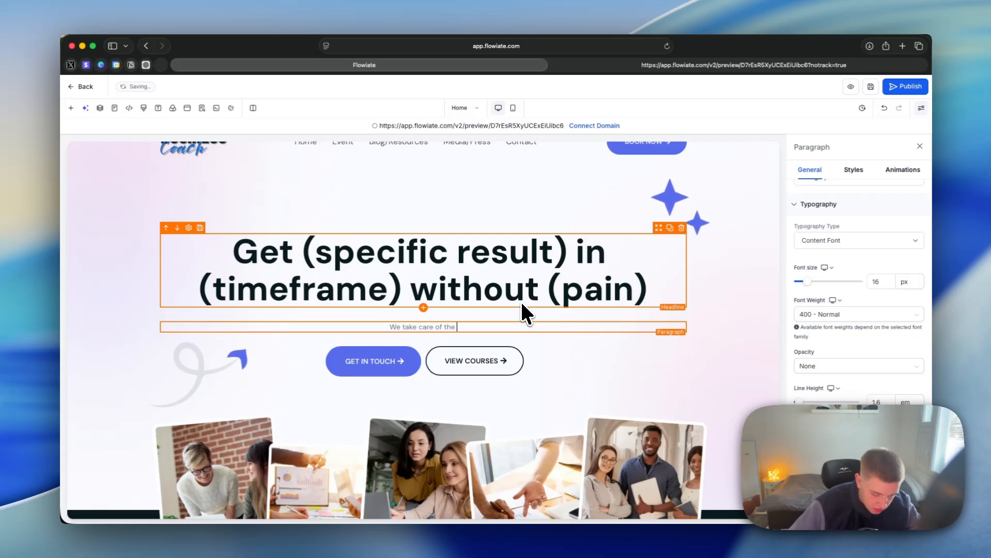
pyautogui.write(' (complicated')
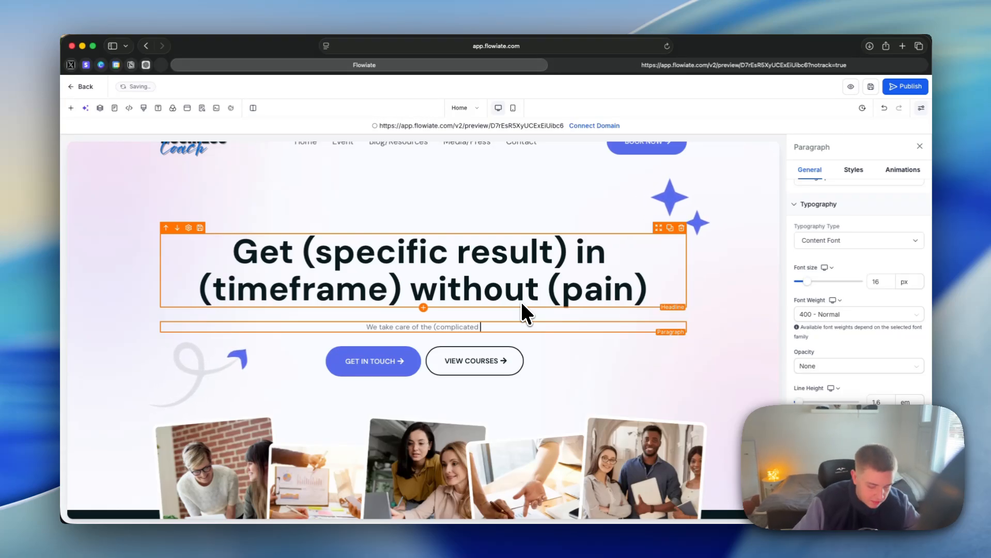
pyautogui.write(' sutff) so you can')
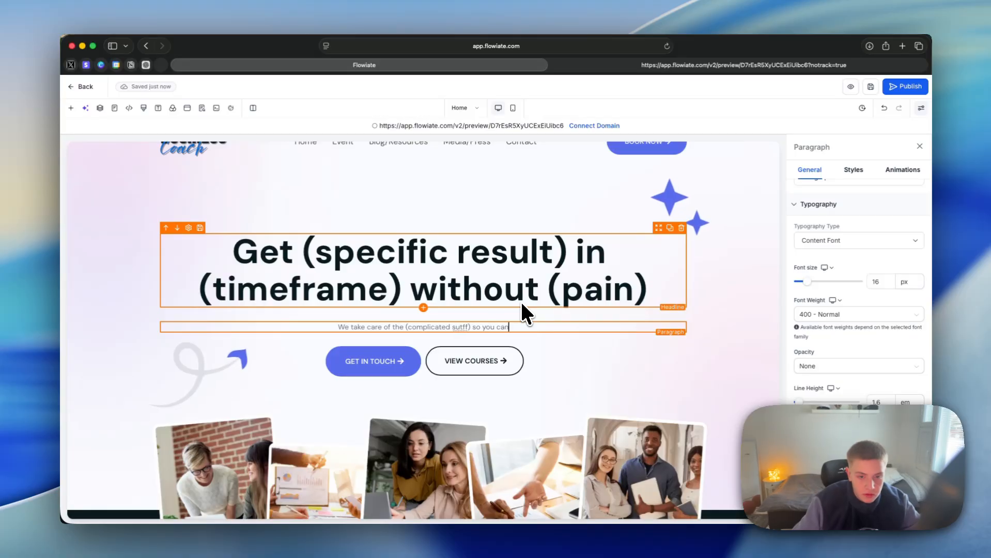
pyautogui.write(' focus on (')
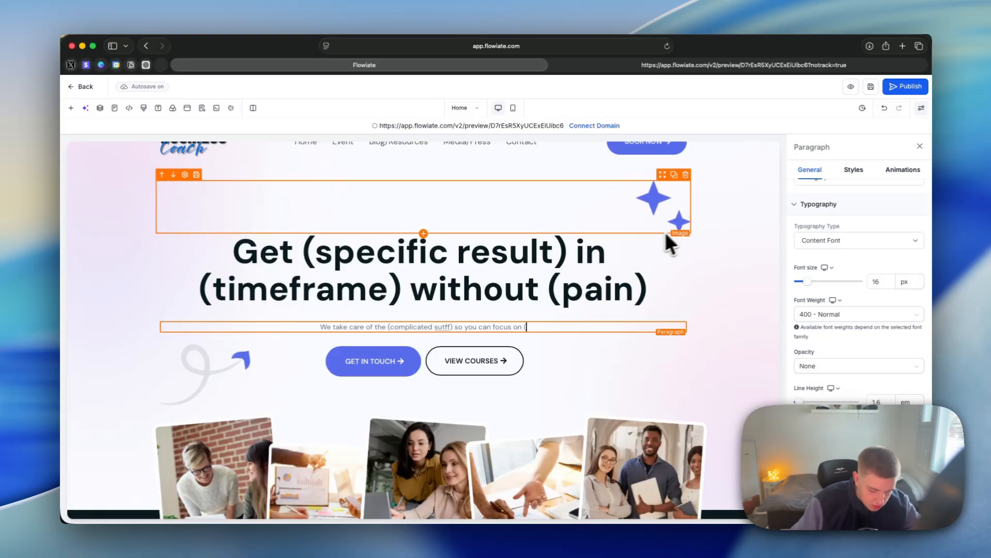
pyautogui.write('the thing they')
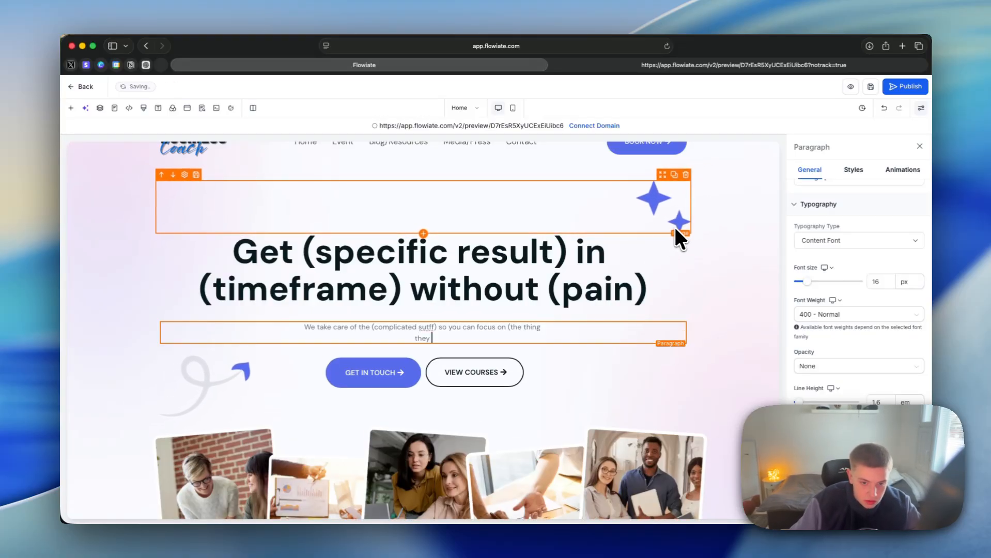
pyautogui.write(' wa')
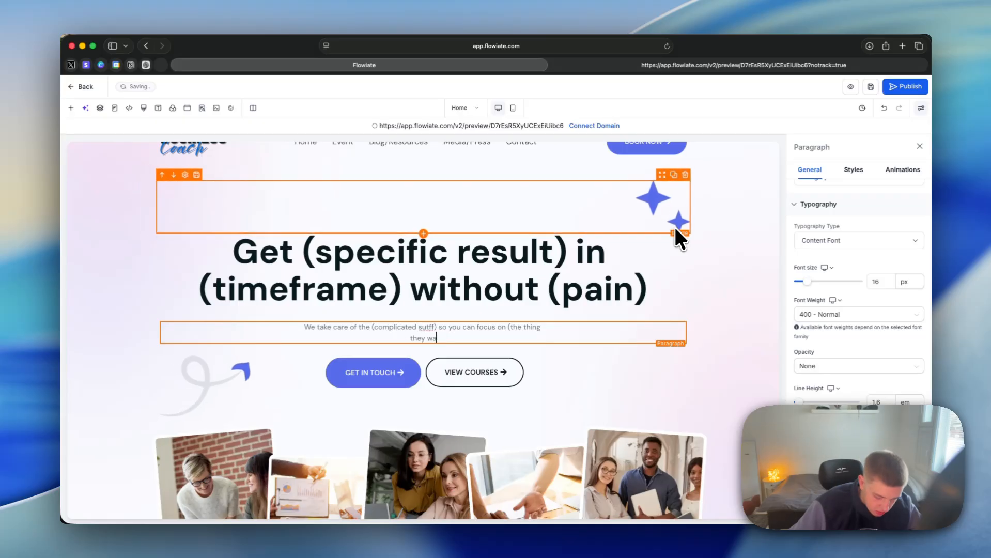
pyautogui.write('nt)')
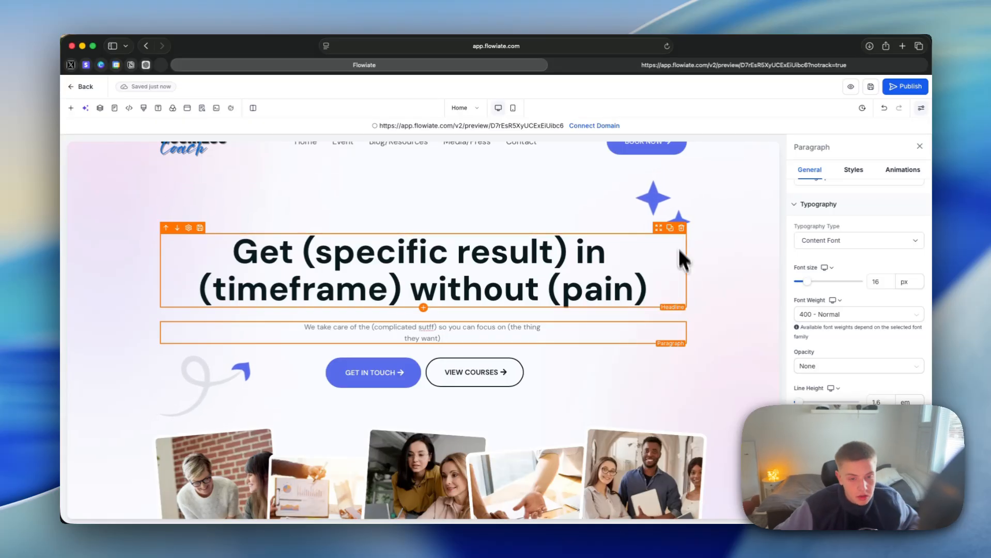
# Step: Change the text of the hero's "GET IN TOUCH" button to "GET STARTED"
pyautogui.scroll(-1, 679, 253)
pyautogui.click(573, 344)
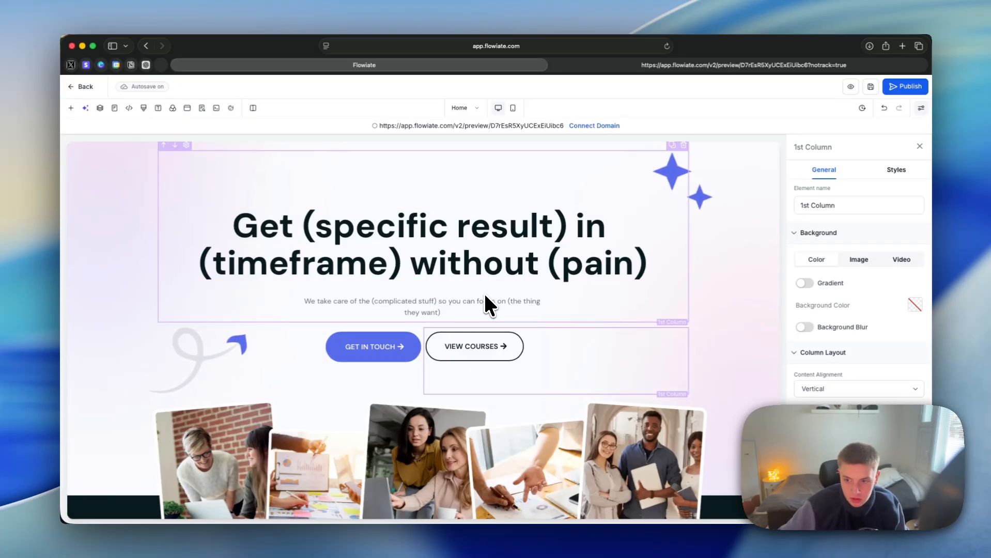
pyautogui.click(356, 380)
pyautogui.click(391, 350)
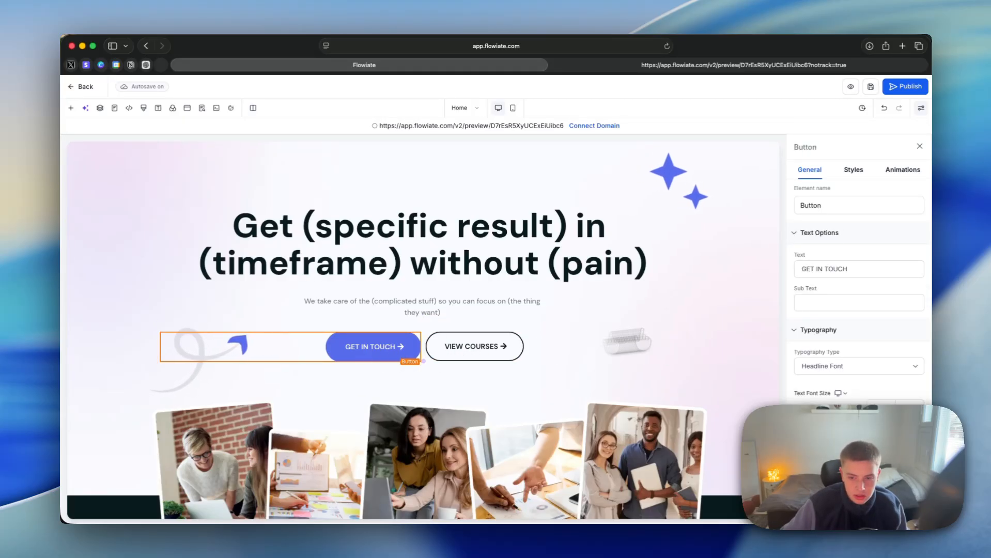
pyautogui.scroll(-5, 849, 274)
pyautogui.scroll(6, 848, 279)
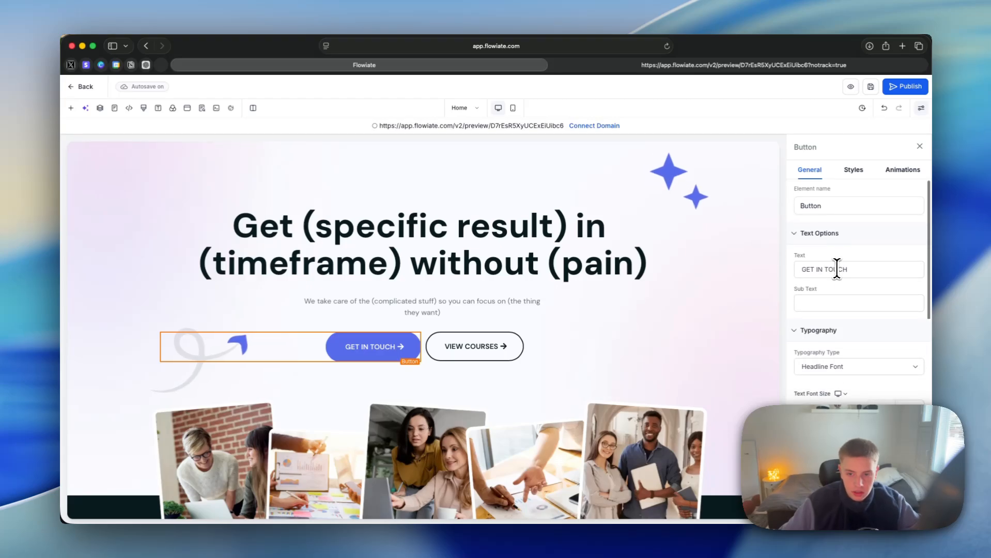
pyautogui.tripleClick(837, 269)
pyautogui.write('GET STARTED')
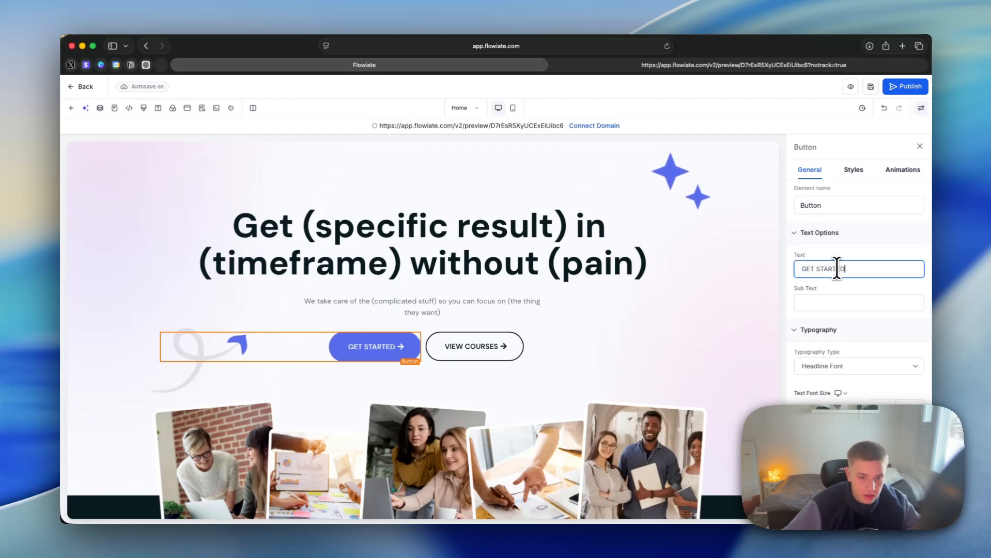
# Step: Change the hero's "VIEW COURSES" button text to "BOOK DEMO" and reload the page preview to check the updated hero
pyautogui.click(504, 345)
pyautogui.moveTo(801, 268); pyautogui.dragTo(822, 269)
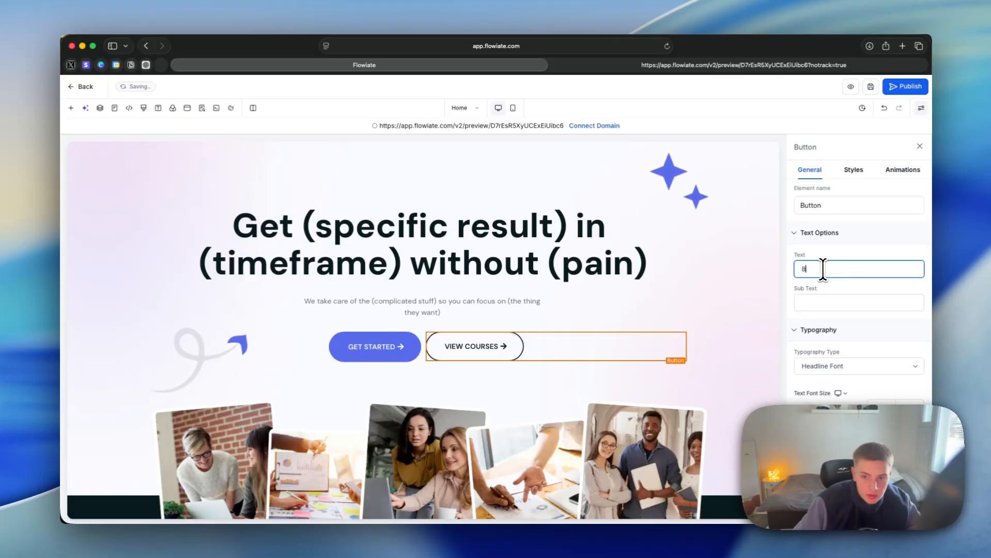
pyautogui.hotkey('ctrl', 'Tab')
pyautogui.press('super+r')
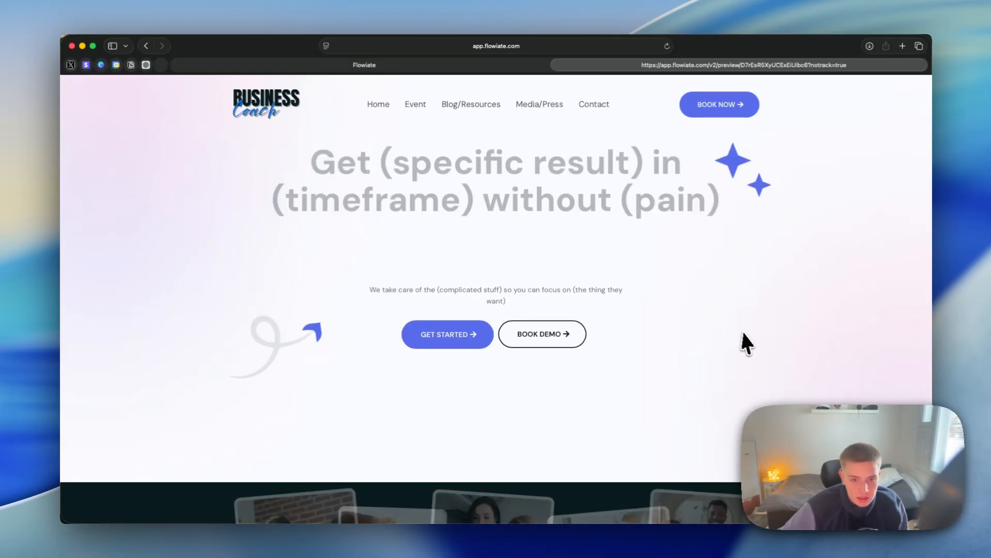
pyautogui.moveTo(644, 219); pyautogui.dragTo(384, 202)
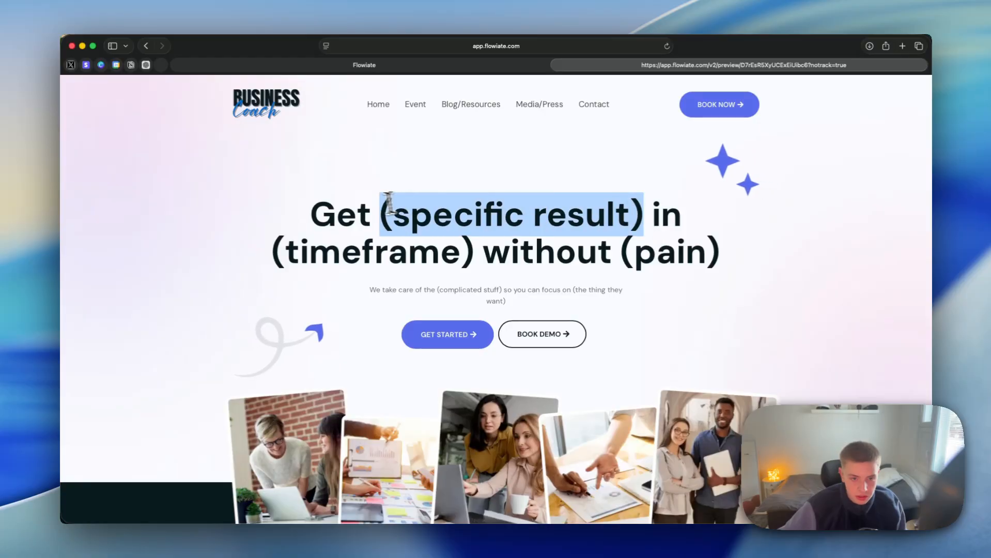
pyautogui.click(380, 202)
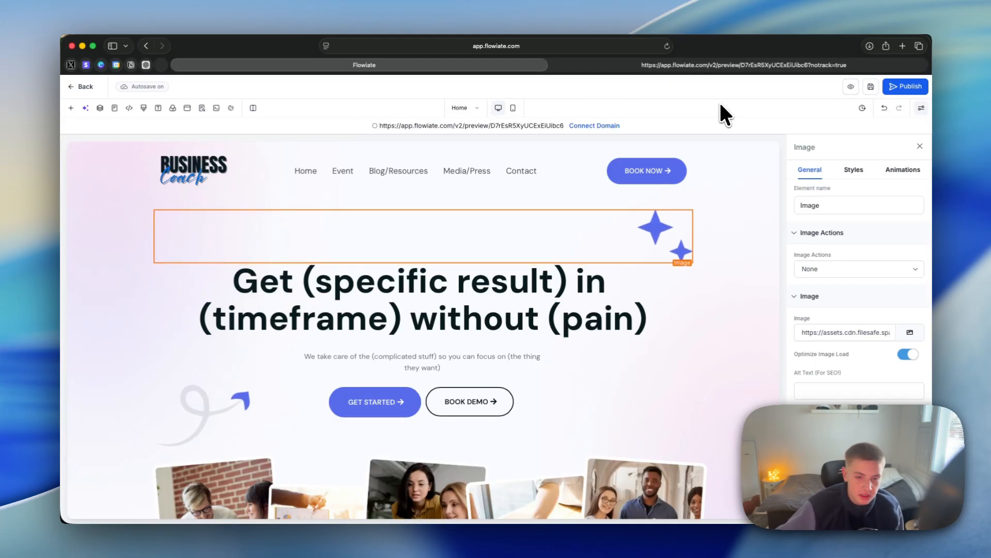
# Step: Color the words "(specific result)" in the hero headline with the custom blue #586cec
pyautogui.click(552, 292)
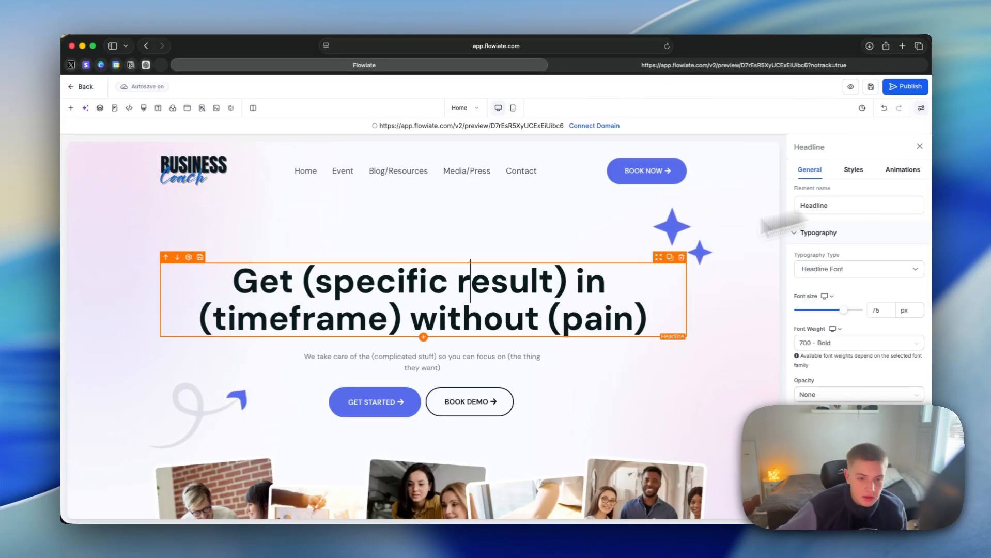
pyautogui.moveTo(566, 286); pyautogui.dragTo(303, 291)
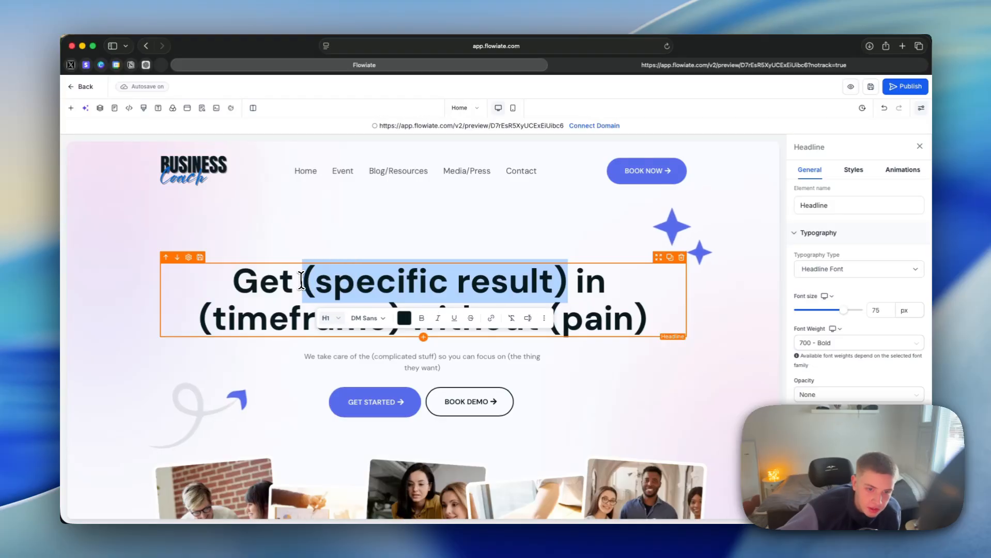
pyautogui.click(405, 318)
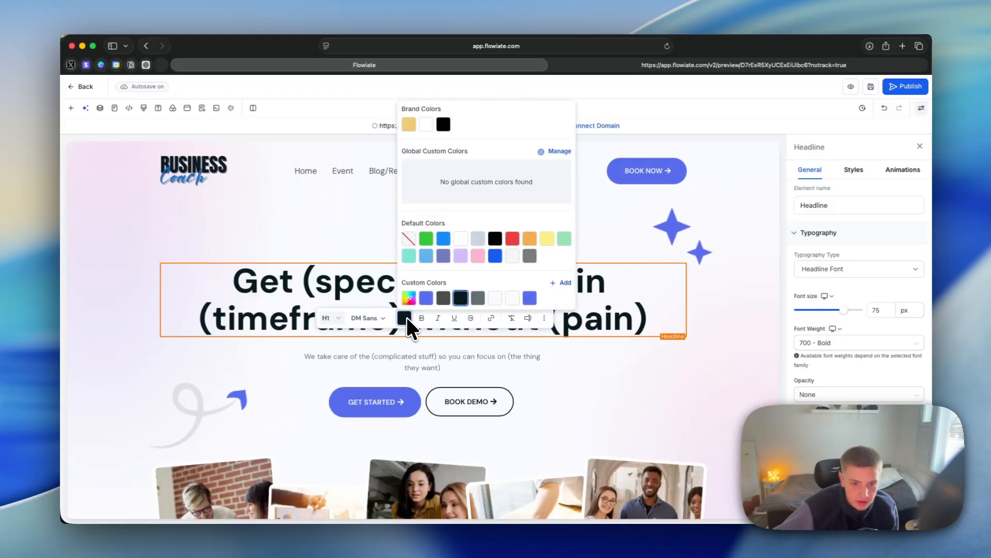
pyautogui.click(529, 298)
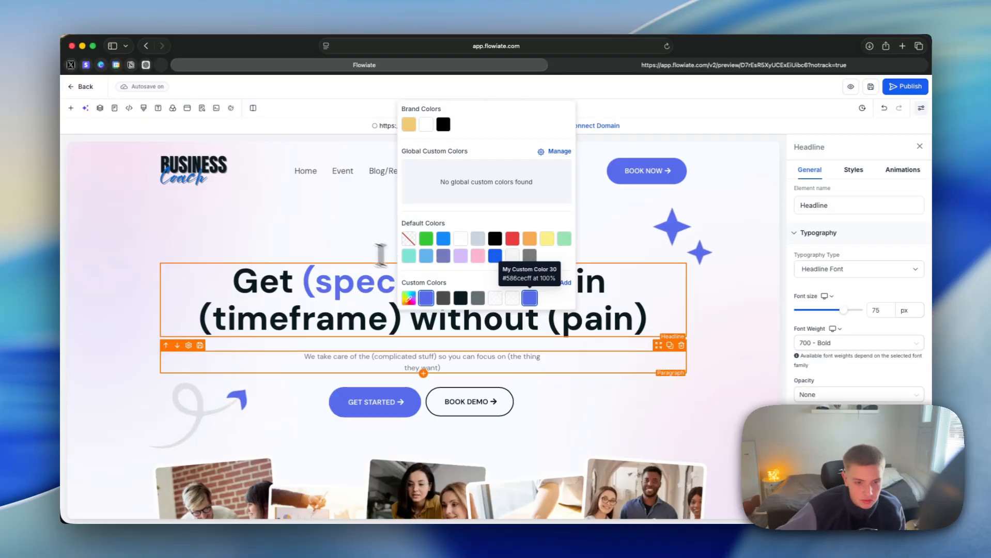
pyautogui.click(334, 233)
pyautogui.moveTo(585, 297); pyautogui.dragTo(564, 277)
# Step: Italicize "(pain)" in the hero headline and set its font to Playfair Display
pyautogui.moveTo(549, 319); pyautogui.dragTo(646, 323)
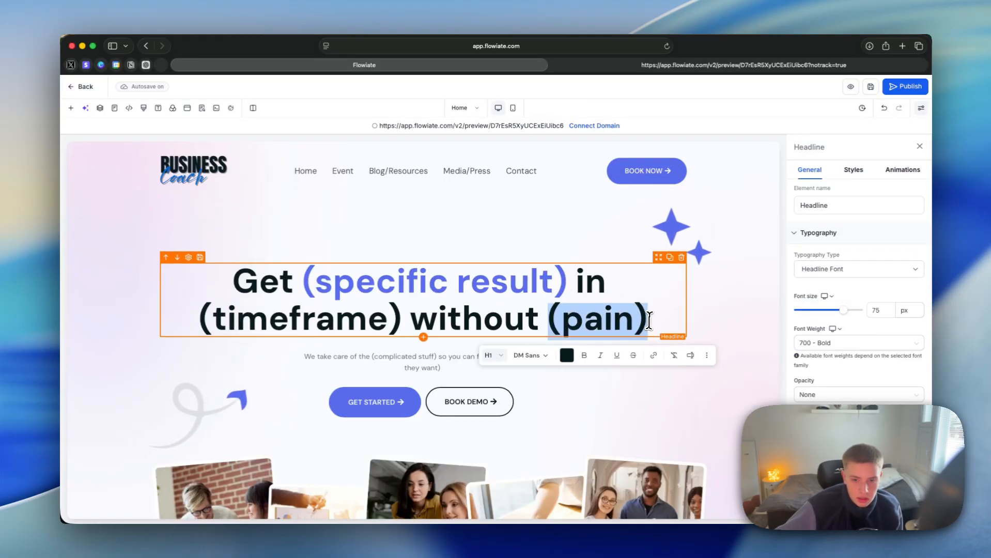
pyautogui.click(600, 355)
pyautogui.moveTo(600, 382); pyautogui.dragTo(664, 317)
pyautogui.click(530, 355)
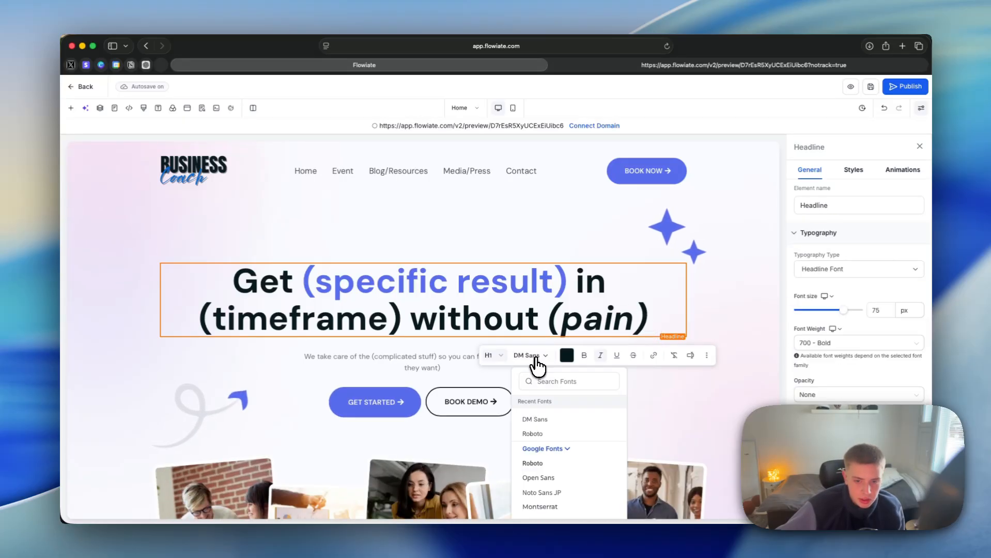
pyautogui.scroll(-10, 536, 458)
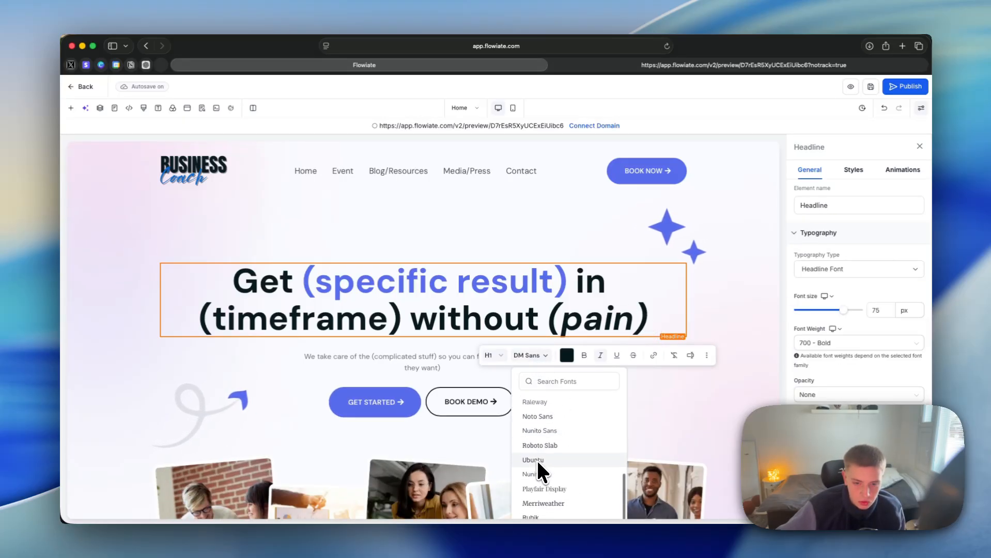
pyautogui.click(536, 459)
pyautogui.scroll(3, 546, 462)
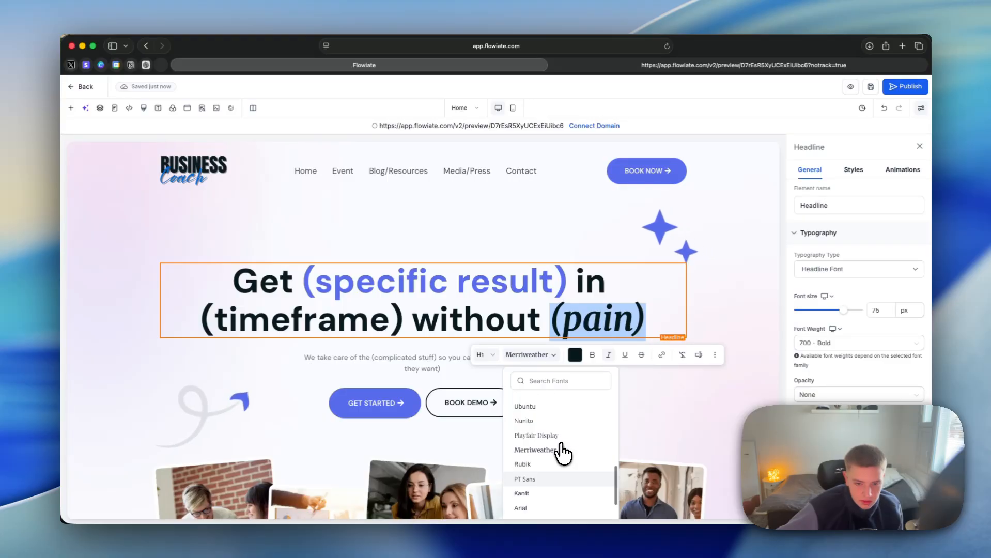
pyautogui.click(561, 449)
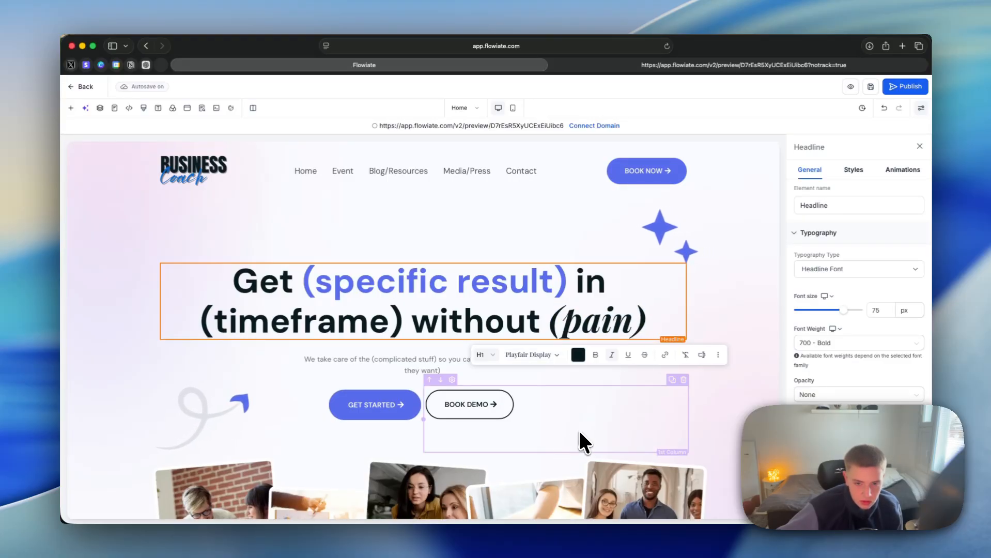
pyautogui.click(579, 405)
pyautogui.click(654, 313)
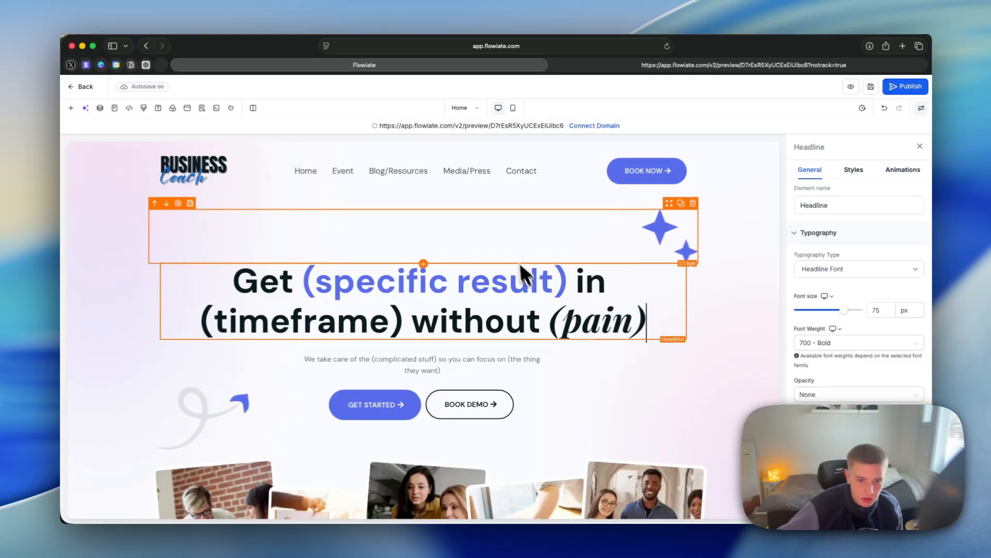
pyautogui.click(534, 241)
pyautogui.click(575, 232)
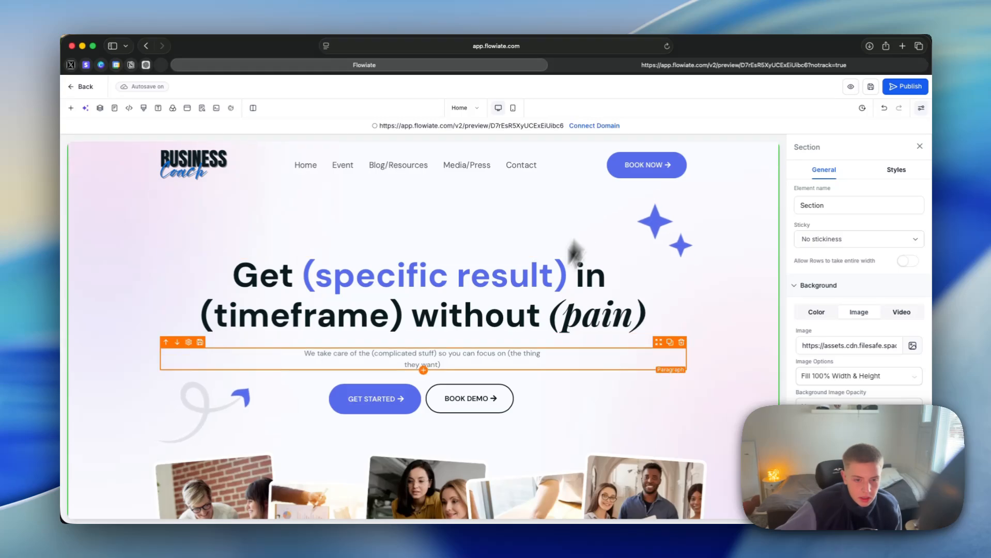
# Step: Change the website page that the hero's GET STARTED button links to
pyautogui.click(404, 409)
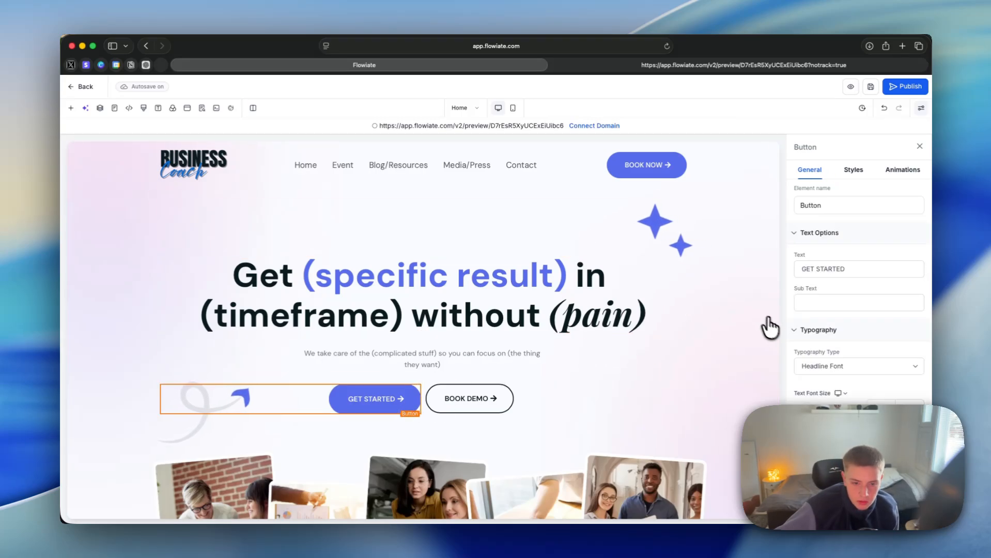
pyautogui.scroll(-5, 853, 361)
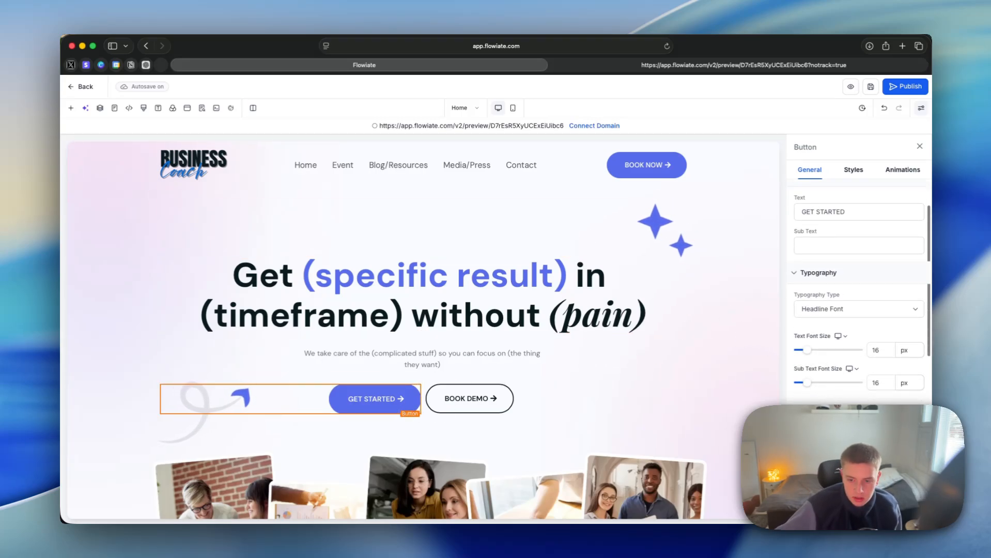
pyautogui.scroll(-5, 859, 369)
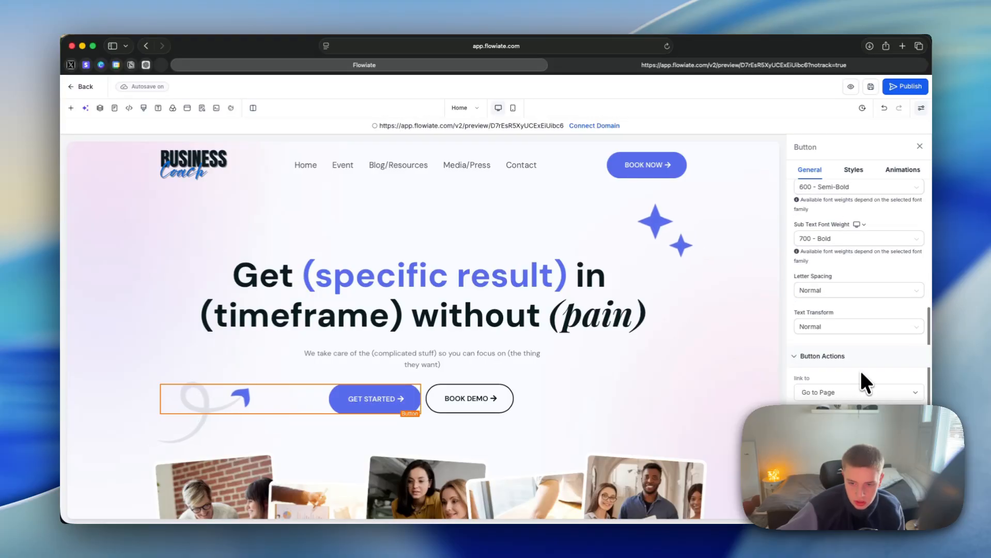
pyautogui.click(832, 428)
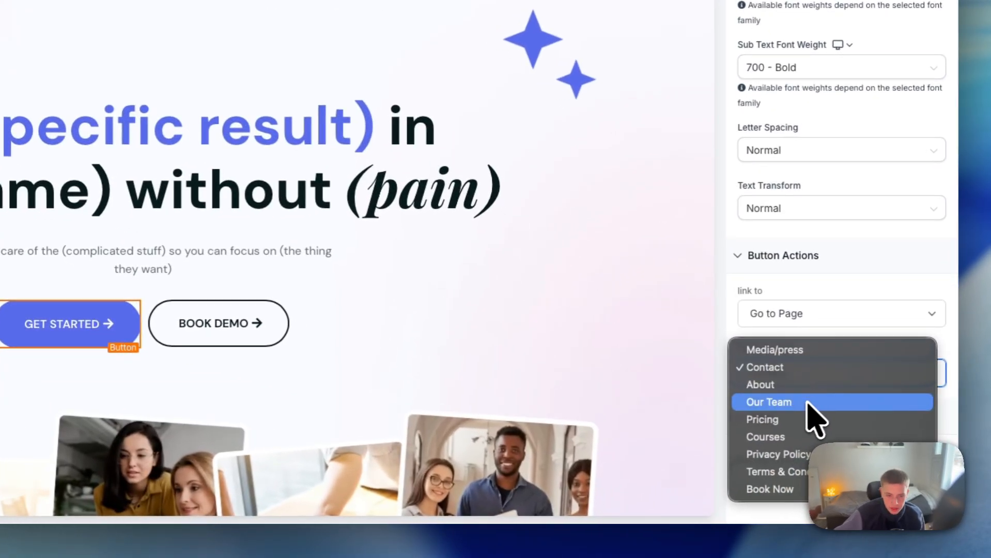
pyautogui.click(817, 428)
# Step: Change the website page that the hero's BOOK DEMO button links to
pyautogui.click(217, 323)
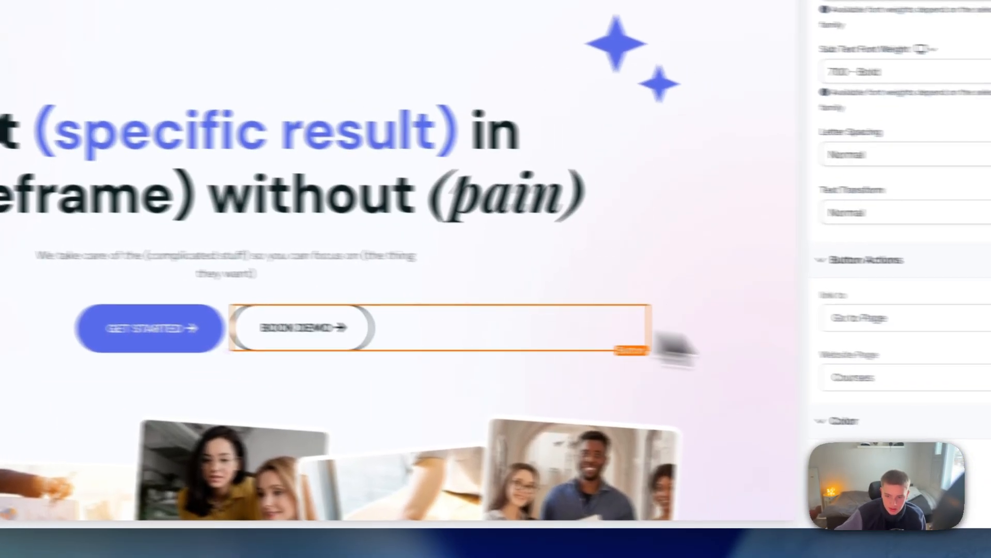
pyautogui.click(840, 373)
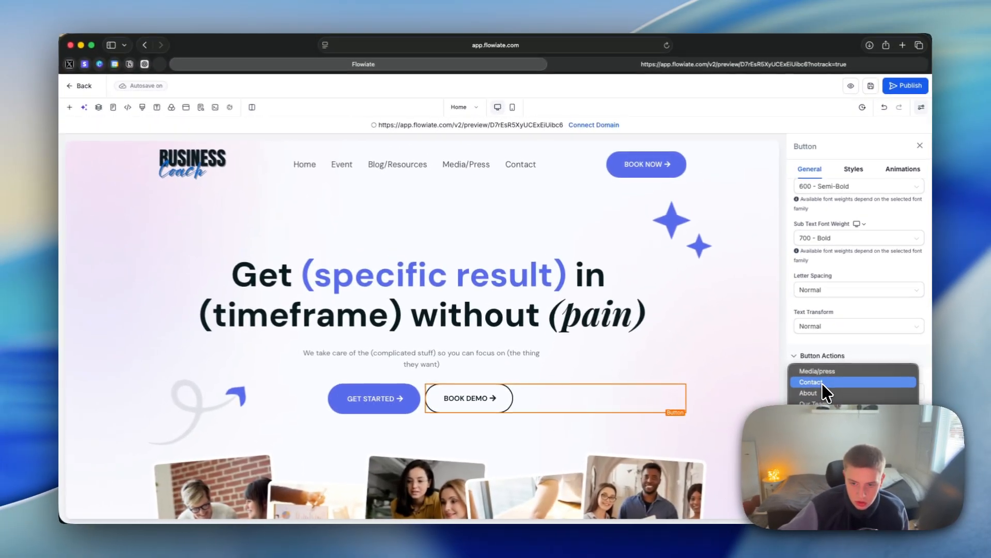
pyautogui.click(783, 301)
# Step: Change the website page linked by the header's BOOK NOW button and save the change to the global section
pyautogui.scroll(-3, 608, 398)
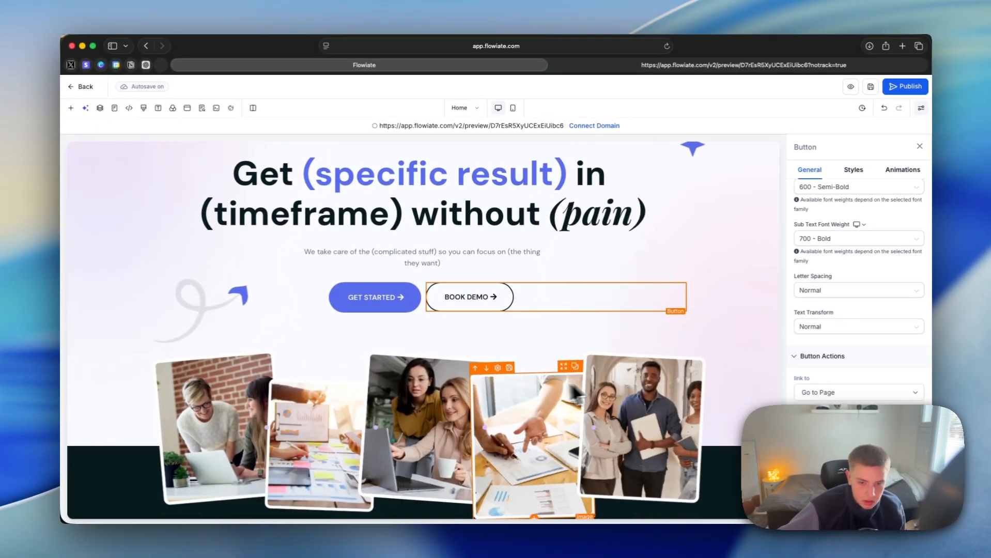
pyautogui.scroll(3, 749, 258)
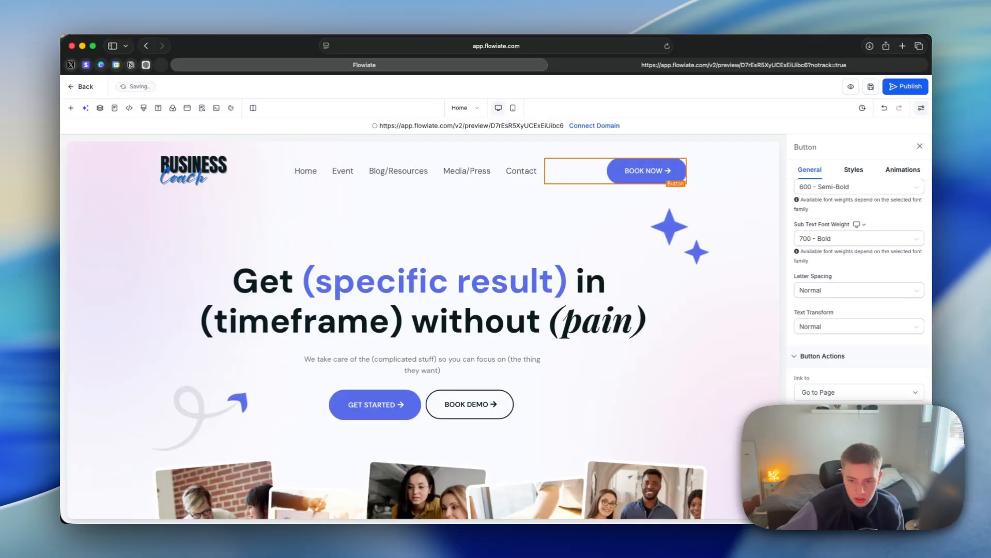
pyautogui.click(847, 430)
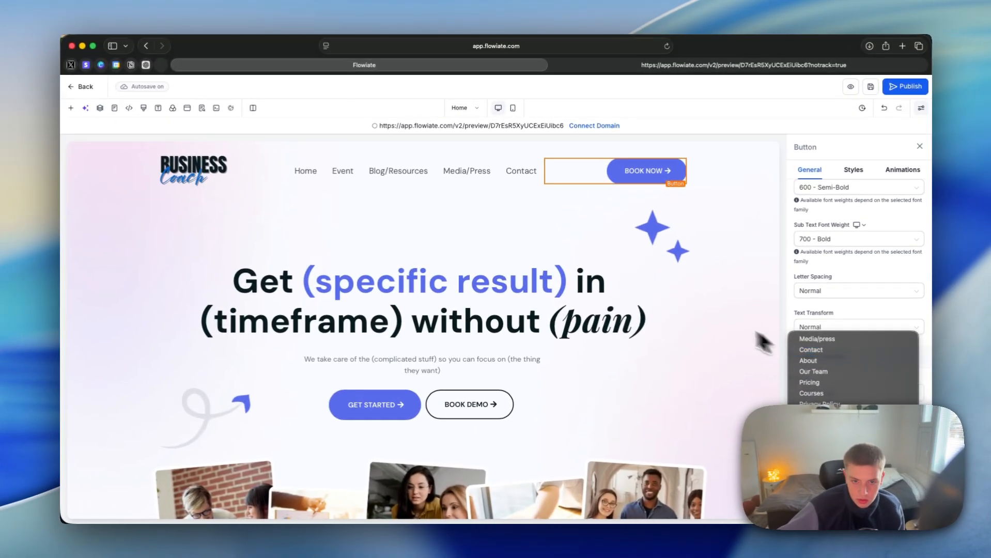
pyautogui.click(581, 171)
pyautogui.click(715, 249)
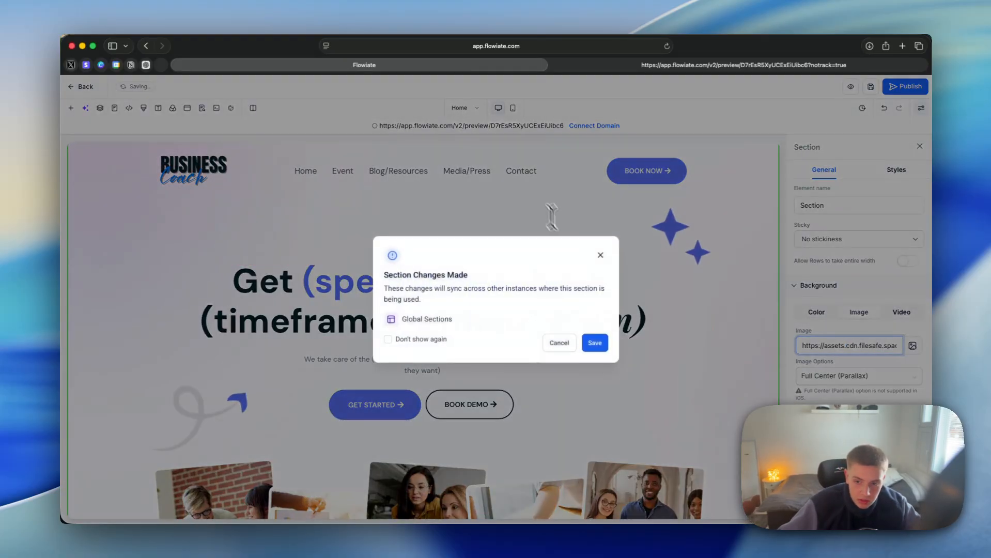
pyautogui.click(595, 342)
# Step: Turn on a gradient for the hero section's background color and review its background image settings
pyautogui.tripleClick(871, 343)
pyautogui.press('super+c')
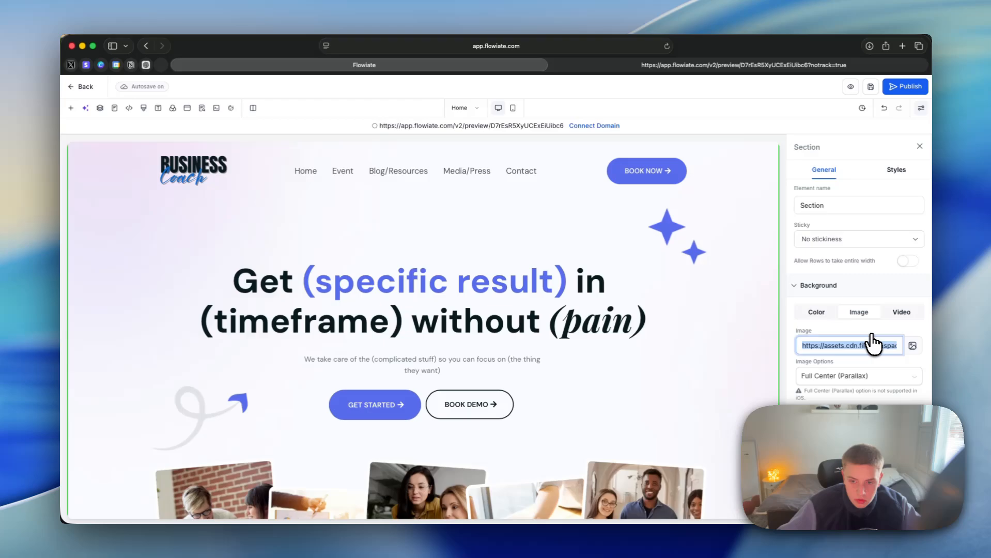
pyautogui.click(816, 312)
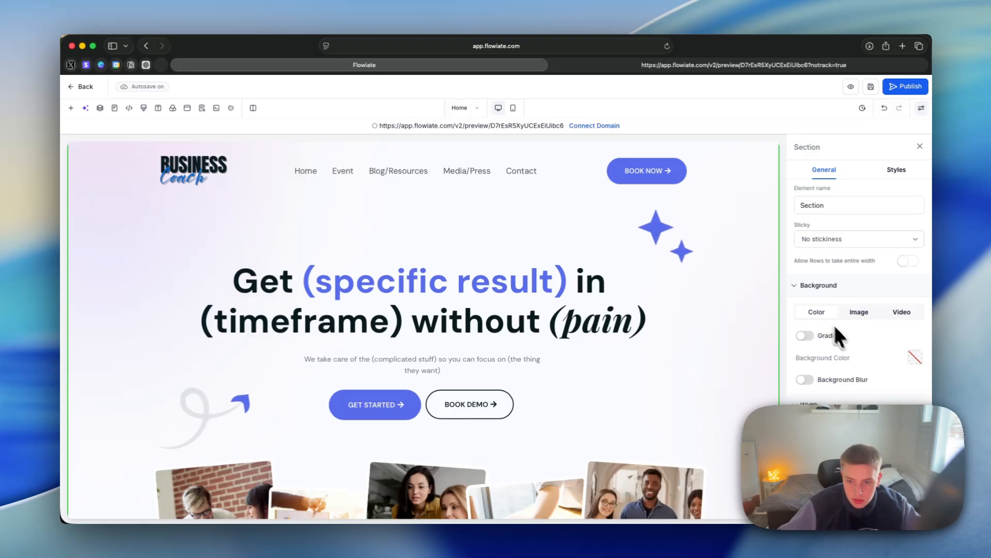
pyautogui.click(804, 336)
pyautogui.click(859, 312)
pyautogui.scroll(-1, 848, 350)
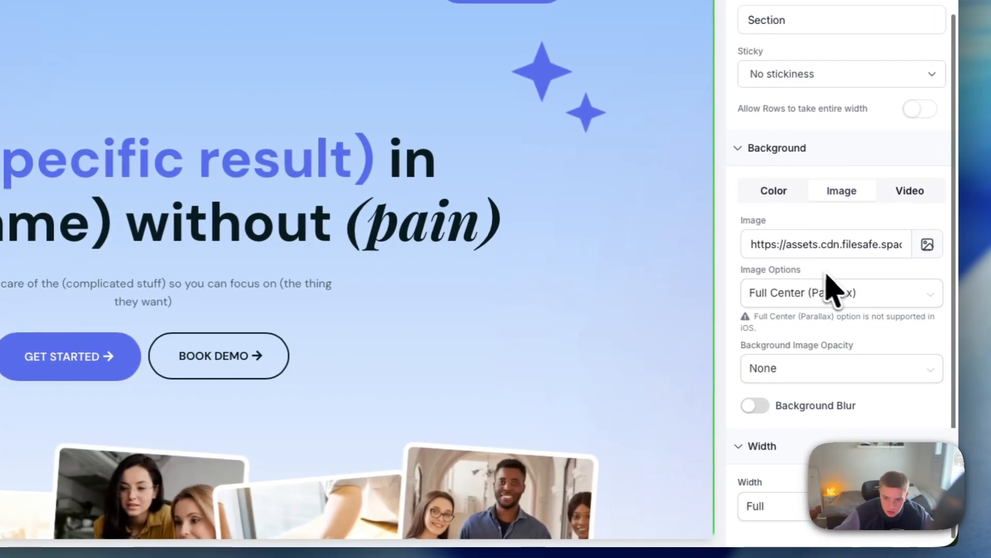
# Step: Set the end color of the hero section's linear background gradient to the custom blue #586cec
pyautogui.click(772, 191)
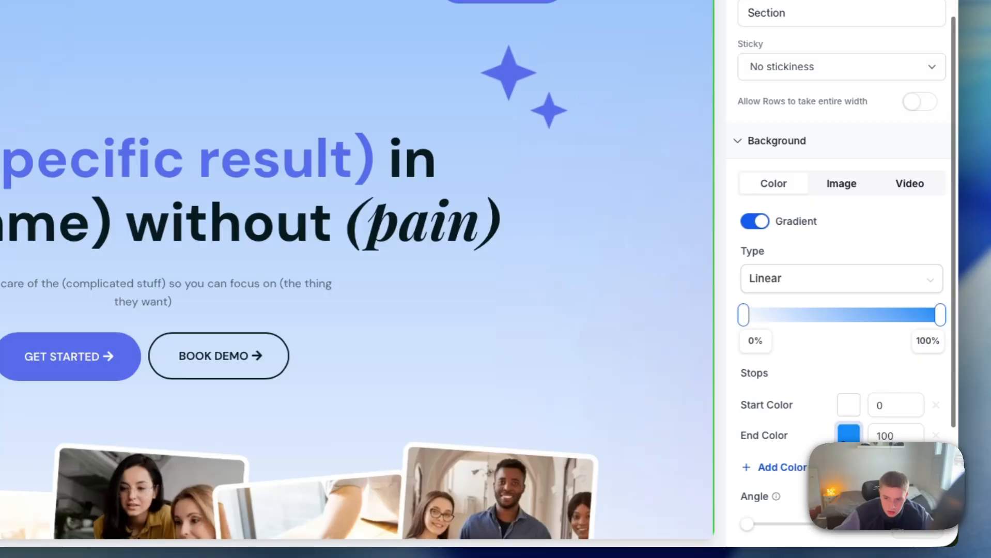
pyautogui.click(848, 434)
pyautogui.click(786, 399)
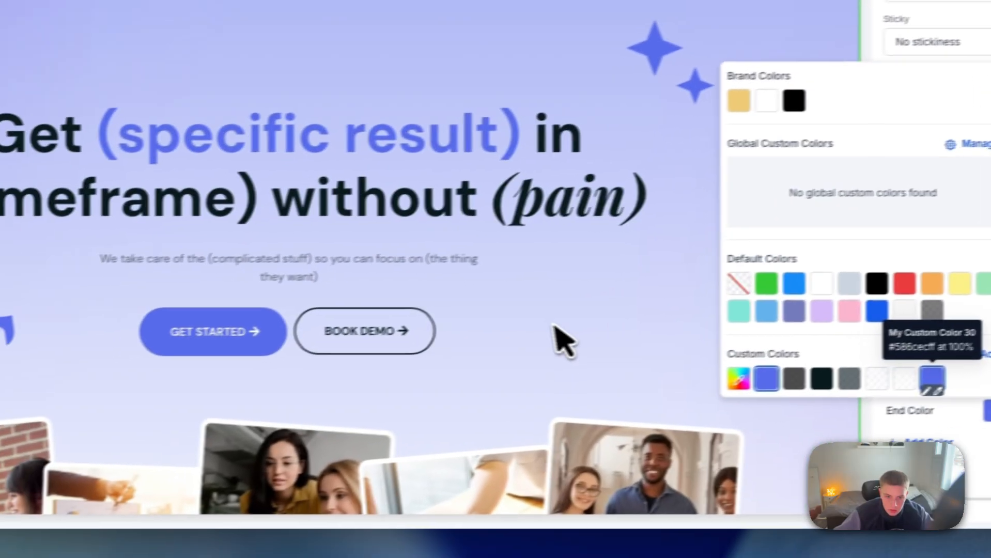
pyautogui.moveTo(555, 330); pyautogui.dragTo(395, 253)
pyautogui.scroll(-2, 445, 295)
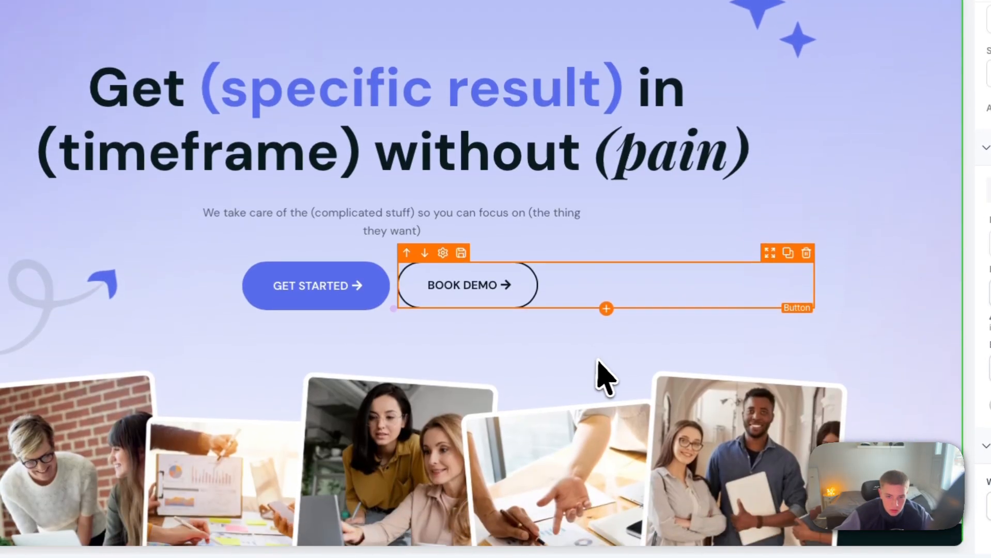
# Step: Add a green color stop at about 46% to the hero section's linear background gradient and dismiss the global section save
pyautogui.scroll(2, 605, 393)
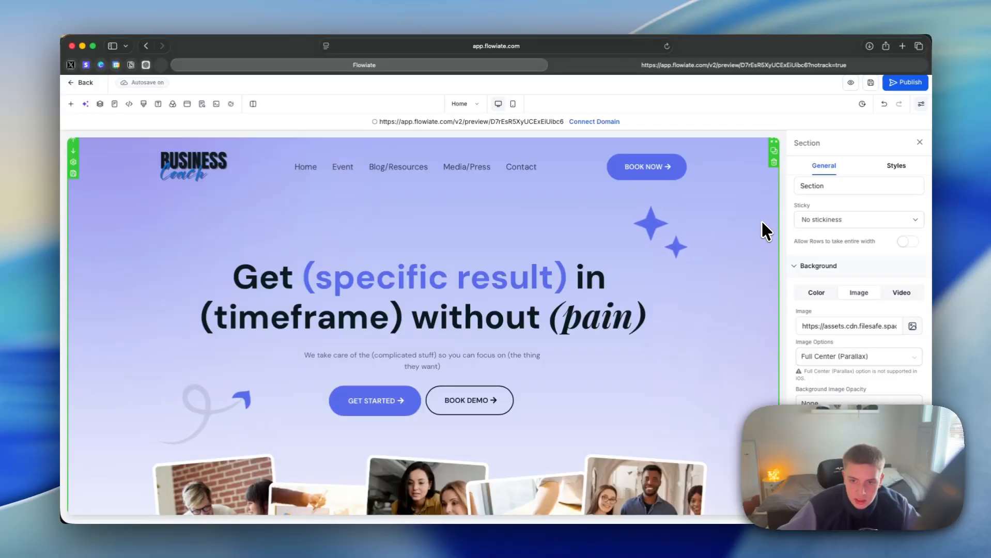
pyautogui.click(816, 293)
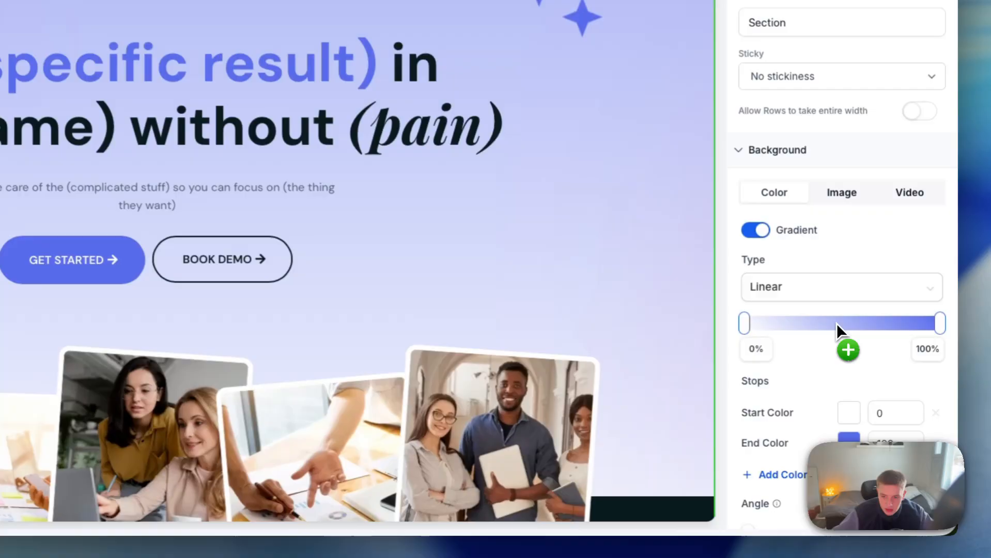
pyautogui.click(836, 323)
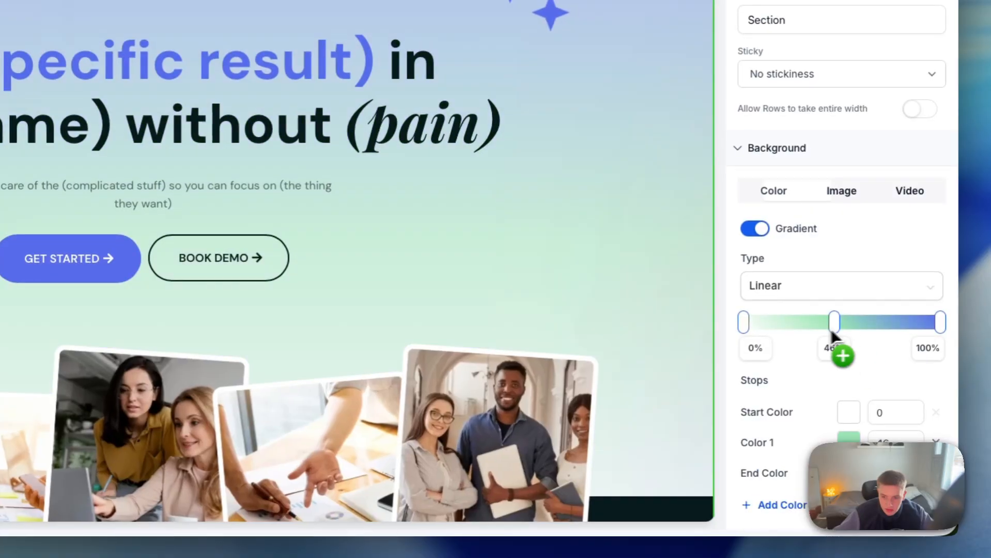
pyautogui.click(791, 195)
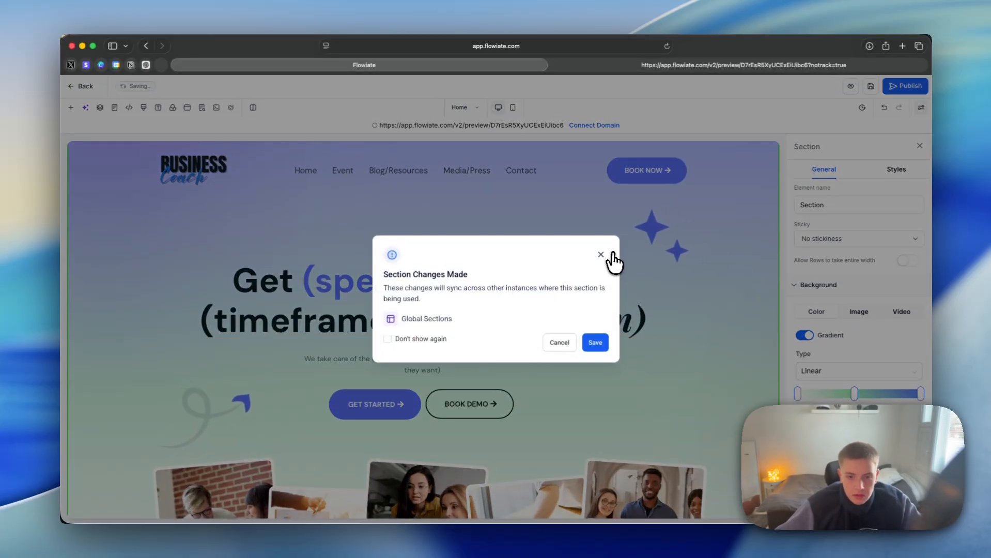
pyautogui.click(600, 255)
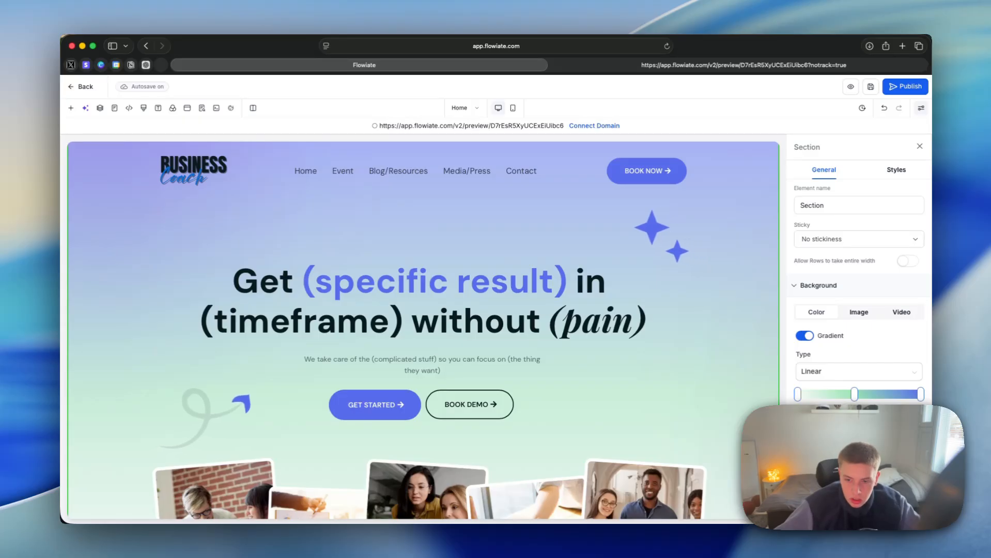
# Step: Turn off the hero section's background gradient and paste the background image URL back in
pyautogui.click(805, 335)
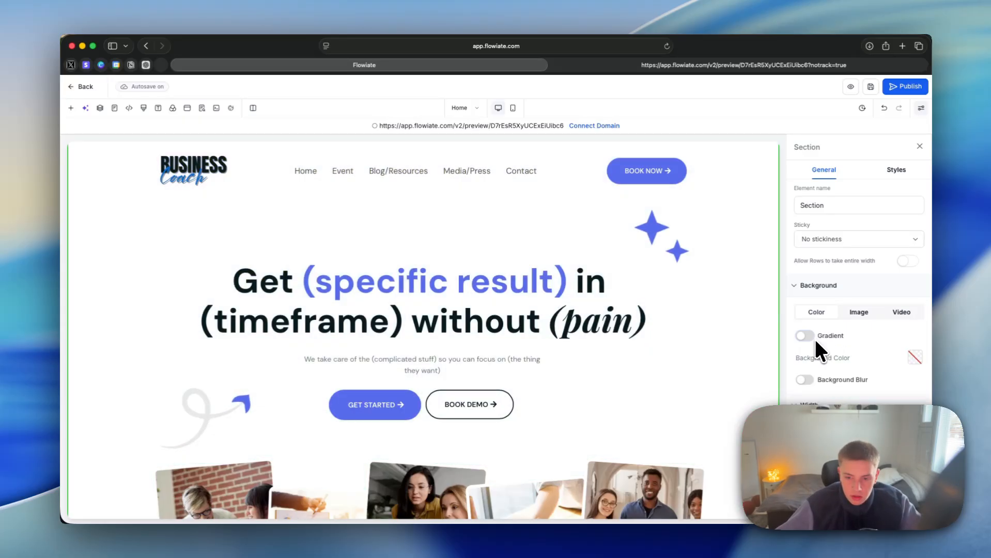
pyautogui.click(860, 314)
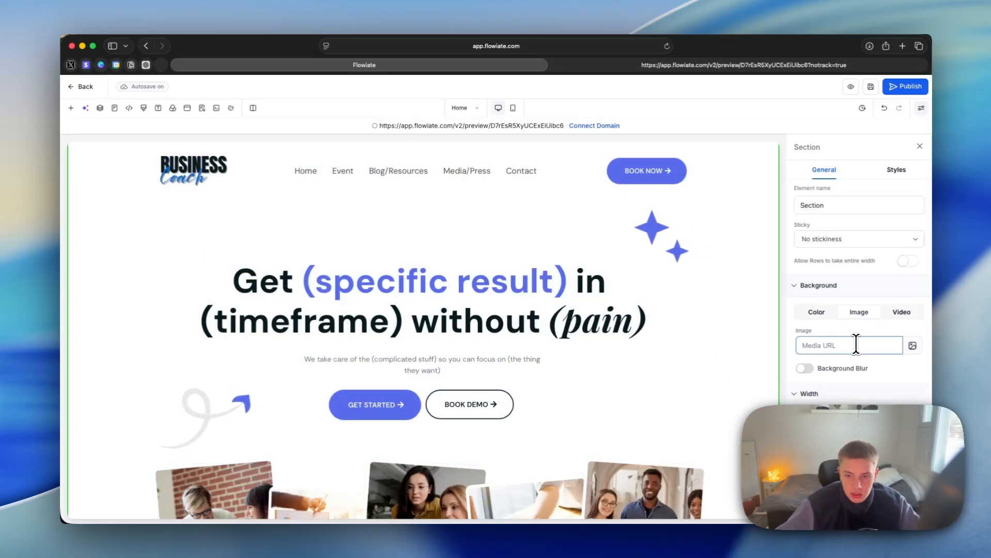
pyautogui.press('super+v')
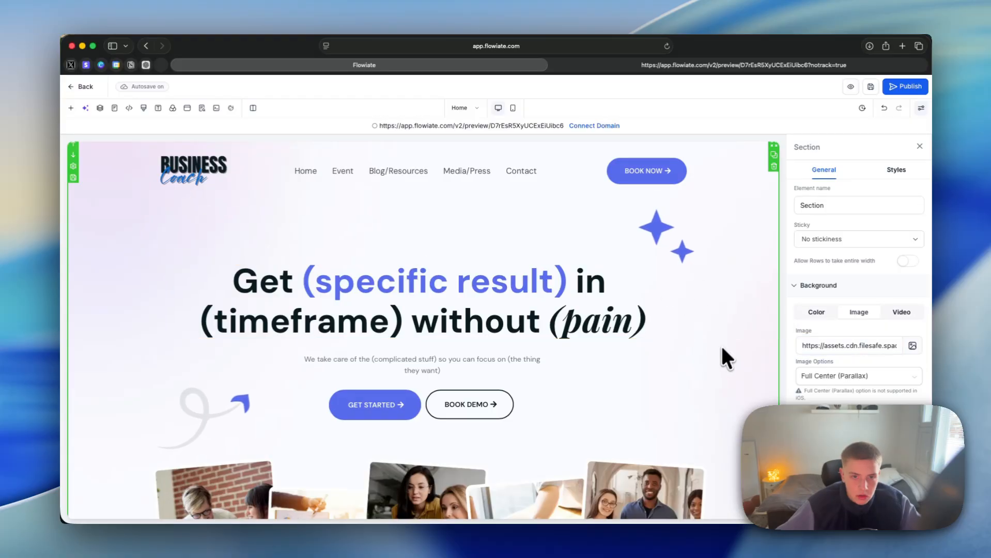
# Step: Switch to ChatGPT and, with a screenshot of the hero attached, request "generate me a suitable background for this hero section"
pyautogui.click(149, 64)
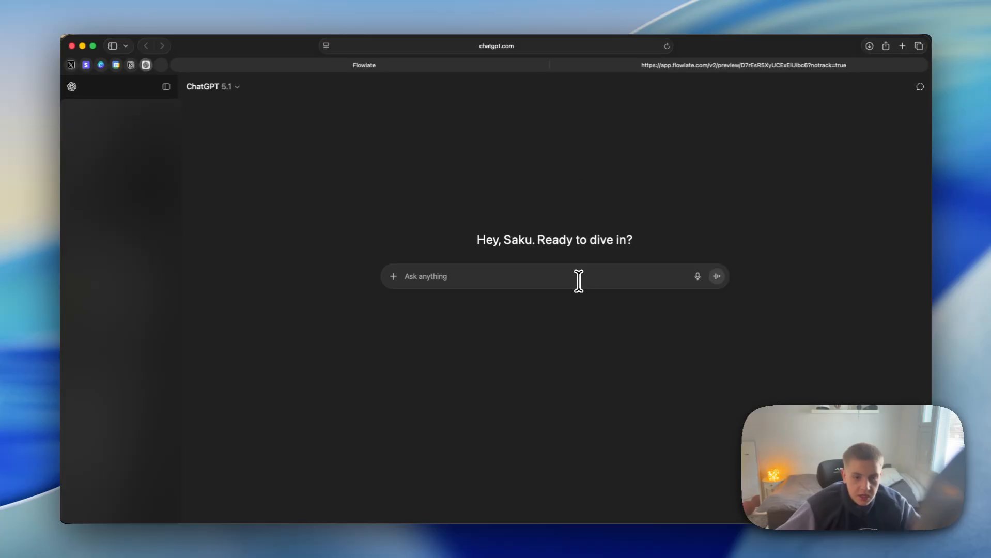
pyautogui.click(433, 65)
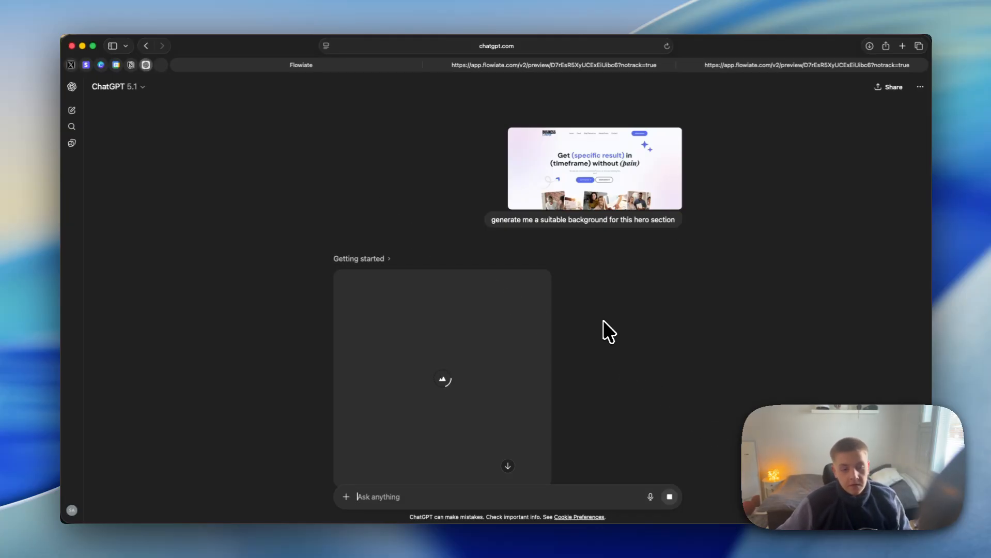
pyautogui.scroll(-2, 600, 331)
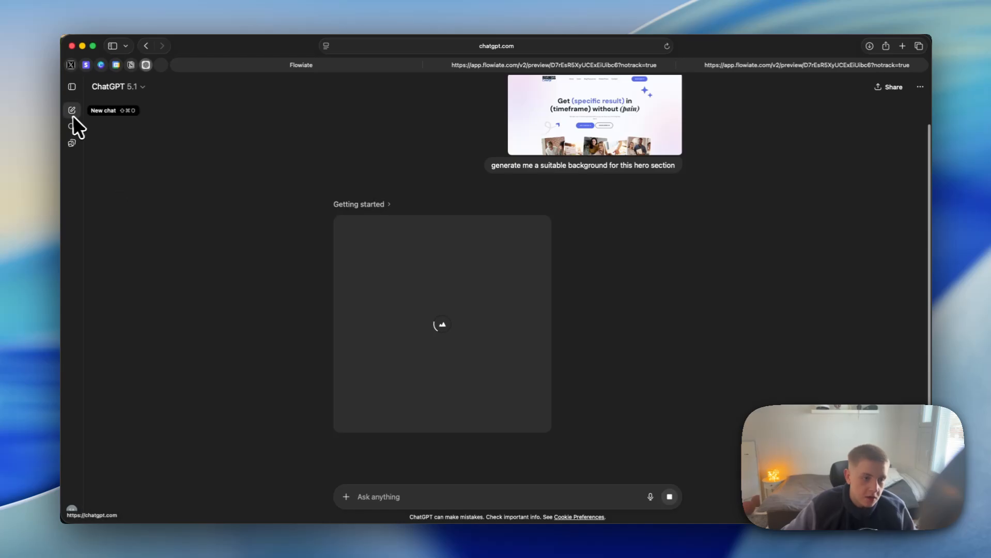
pyautogui.click(71, 87)
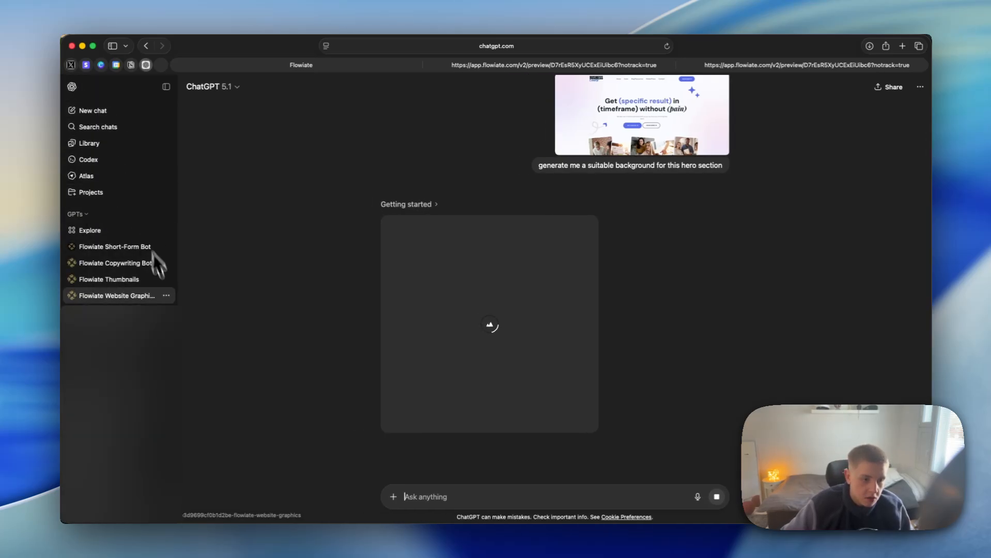
pyautogui.click(166, 86)
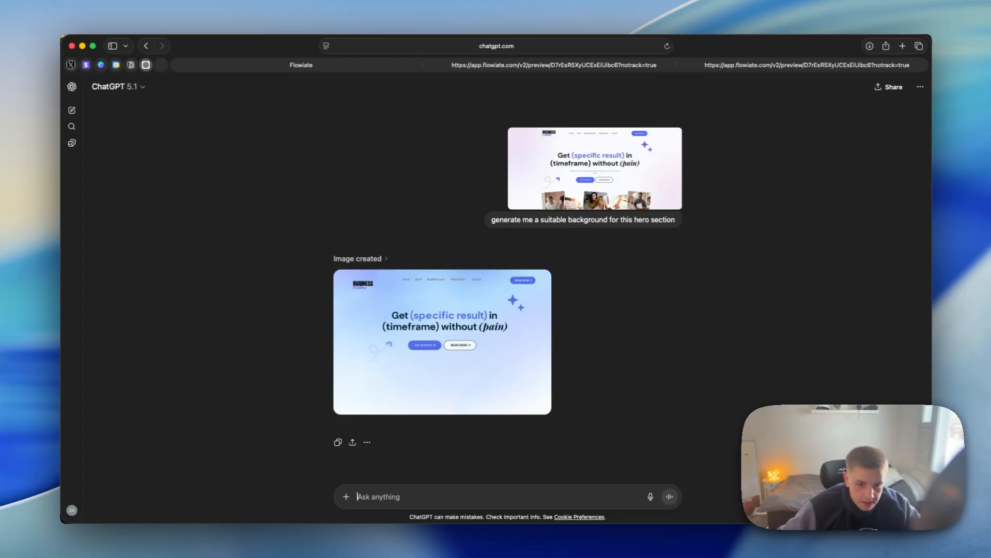
# Step: Return to the website editor and look through the Home page's stats and coaching firm story sections
pyautogui.click(357, 67)
pyautogui.scroll(3, 742, 240)
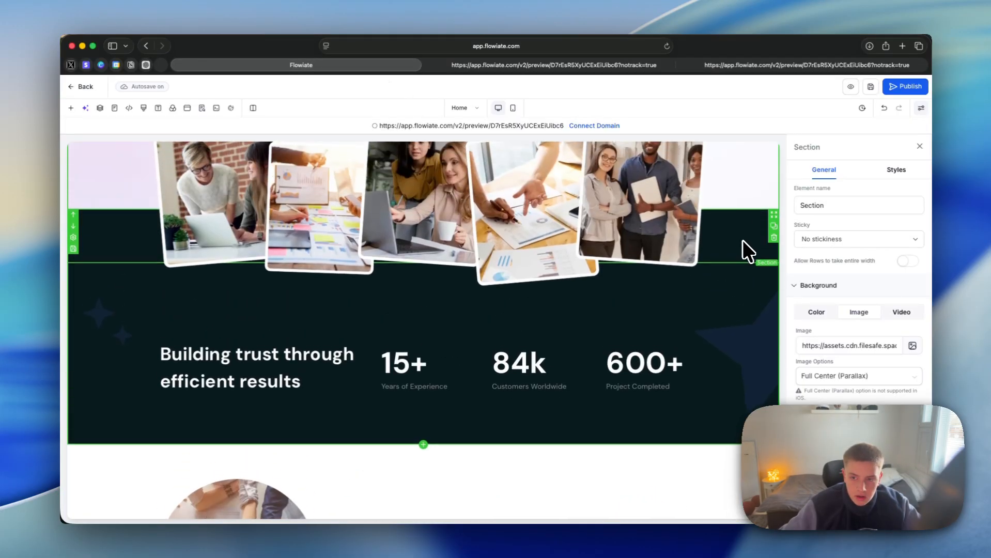
pyautogui.scroll(-5, 743, 240)
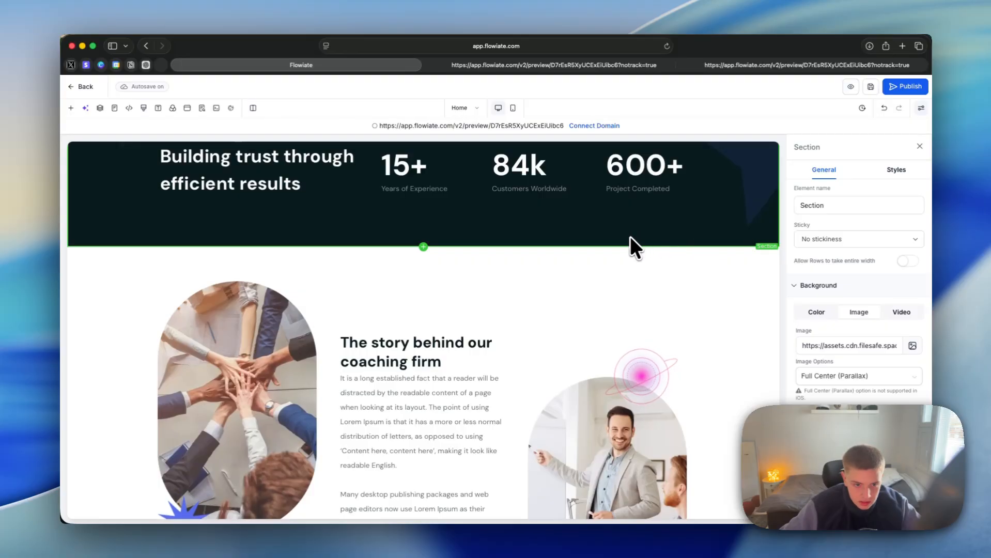
pyautogui.scroll(-2, 594, 279)
pyautogui.scroll(-1, 541, 317)
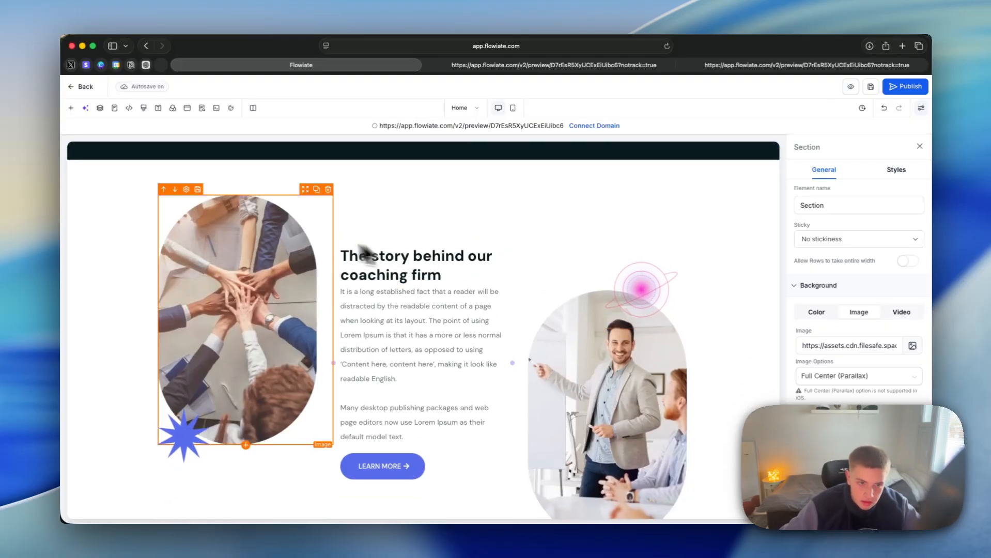
pyautogui.click(543, 178)
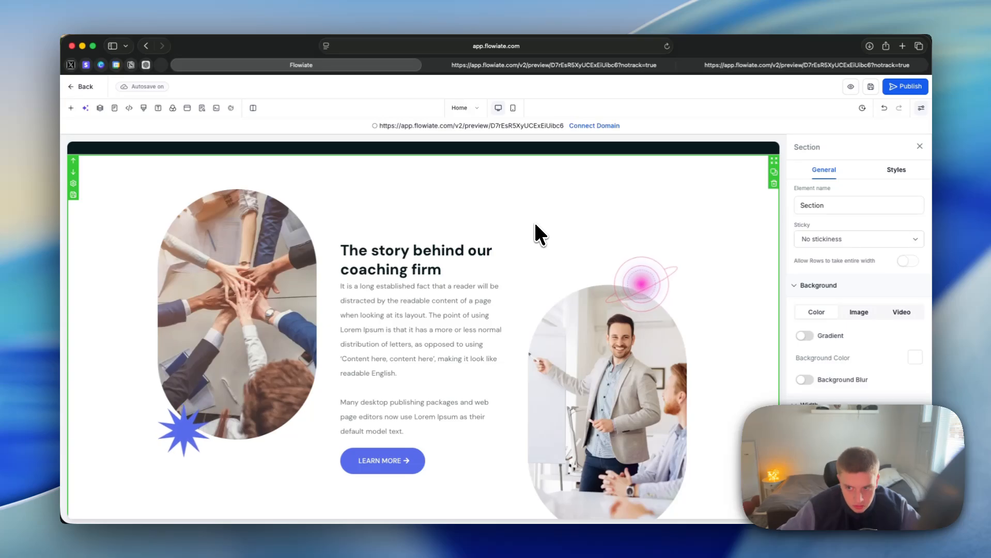
pyautogui.scroll(-1, 526, 229)
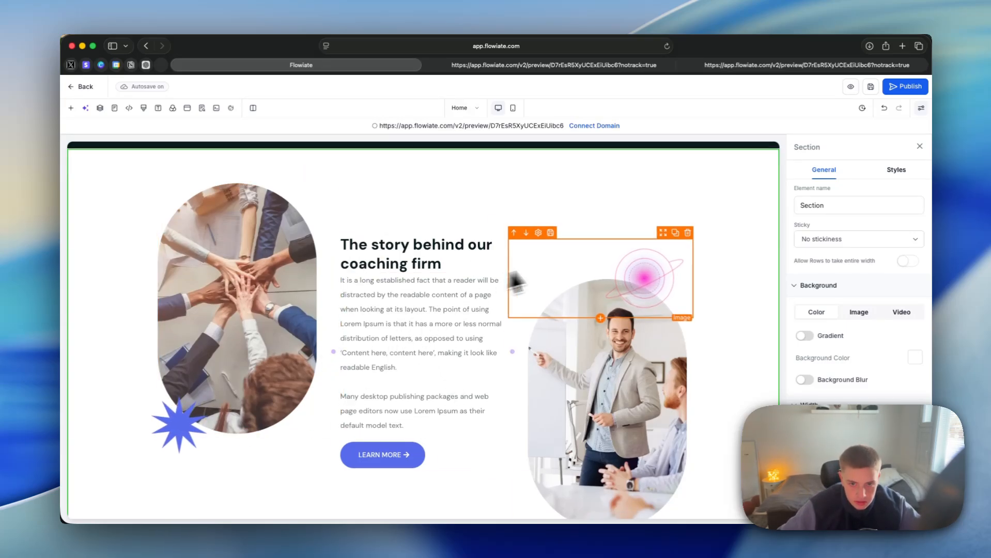
pyautogui.scroll(-1, 543, 310)
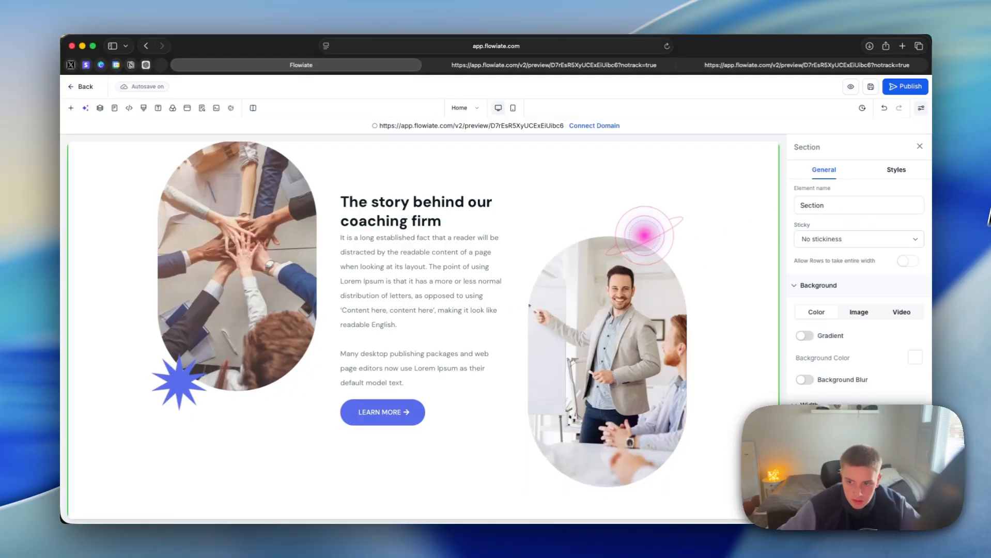
pyautogui.scroll(13, 673, 245)
# Step: Try placing a rich text element and a bullet list above the hero headline
pyautogui.click(423, 191)
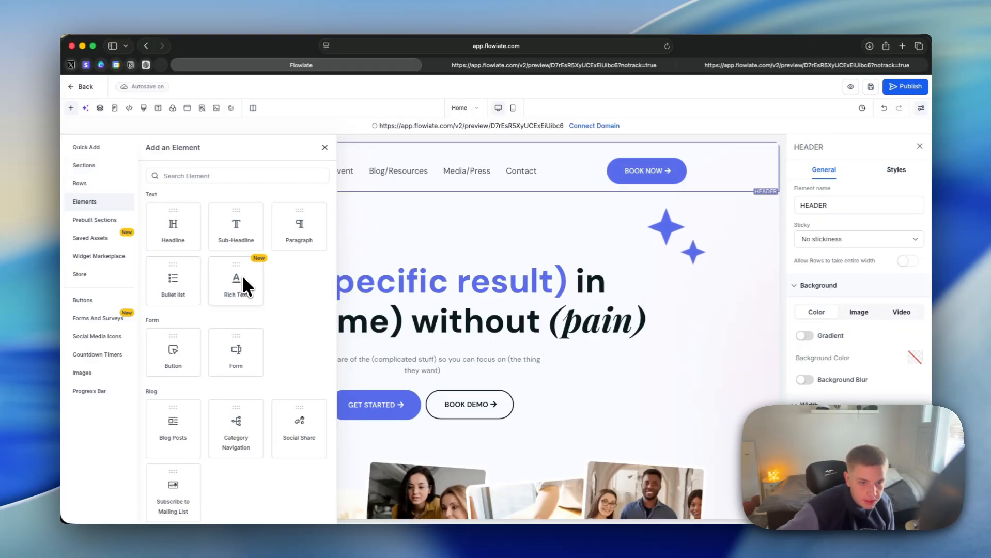
pyautogui.moveTo(243, 279); pyautogui.dragTo(506, 279)
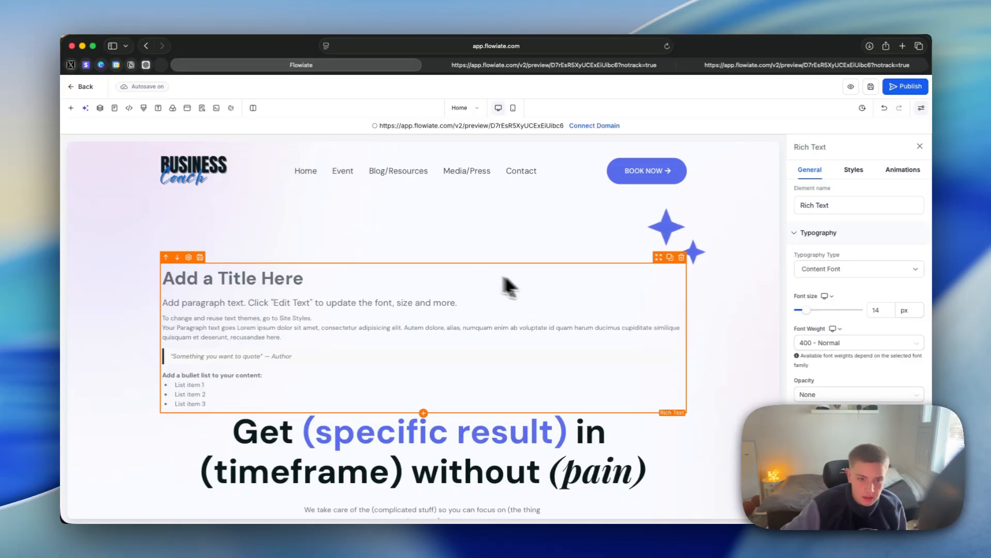
pyautogui.click(72, 108)
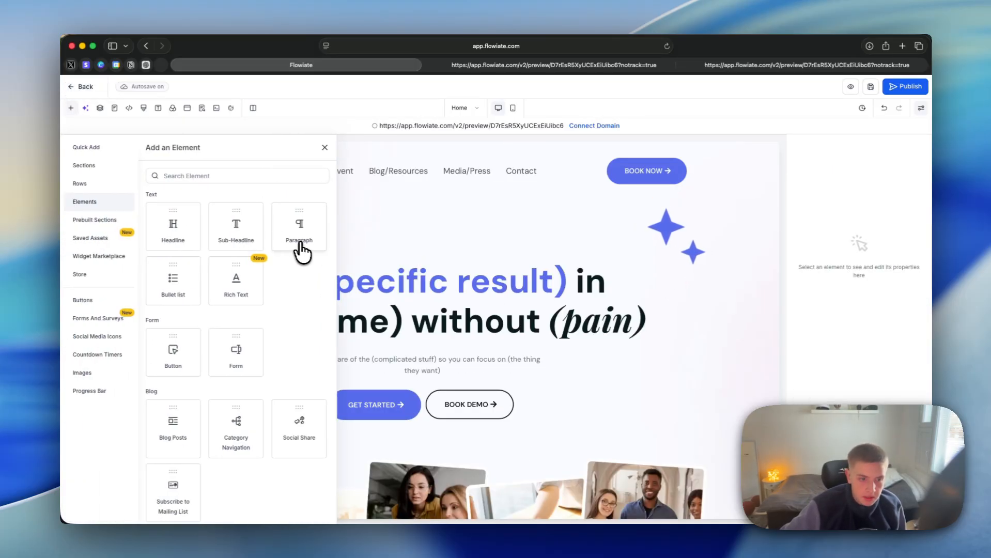
pyautogui.moveTo(173, 279); pyautogui.dragTo(553, 261)
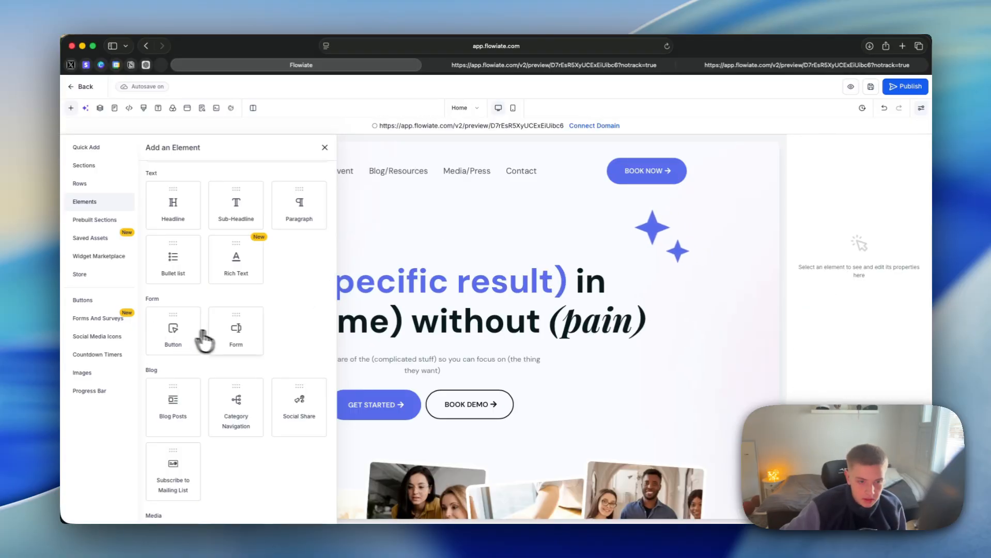
# Step: Try a Subscribe to Mailing List element above the hero headline and undo its insertion
pyautogui.scroll(-3, 232, 328)
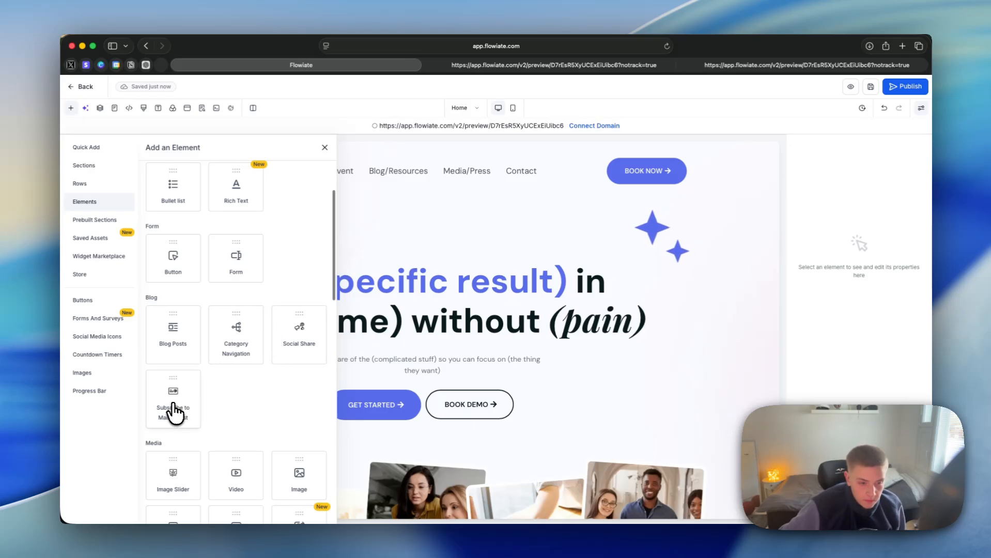
pyautogui.moveTo(175, 412); pyautogui.dragTo(418, 250)
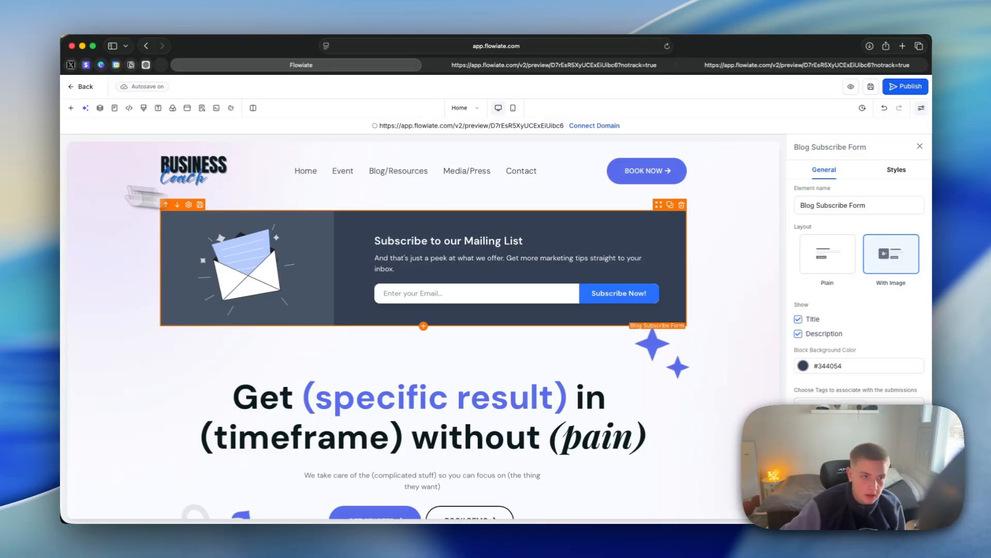
pyautogui.press('super+z')
# Step: Try an image slider above the hero headline, look through its slides, and delete it
pyautogui.click(71, 107)
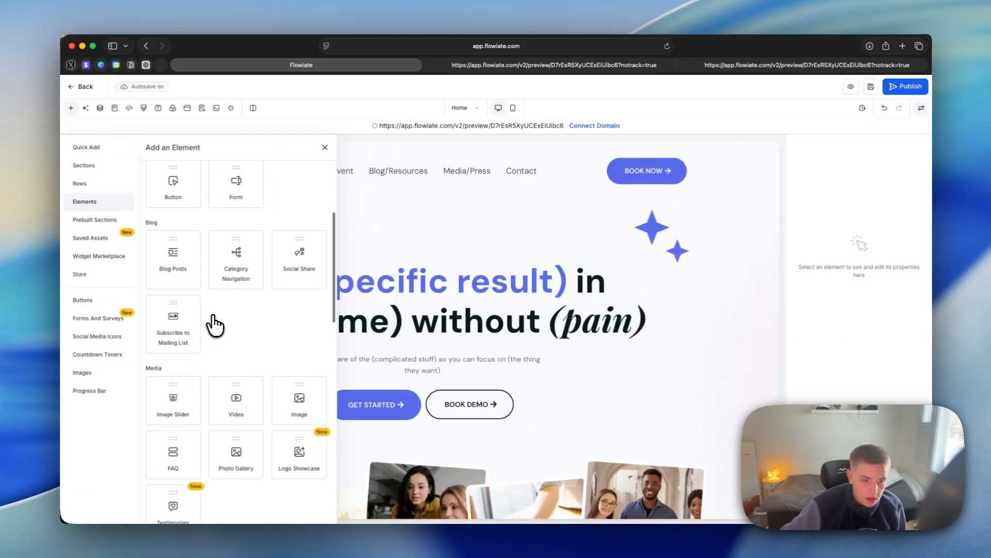
pyautogui.scroll(-1, 214, 325)
pyautogui.scroll(-2, 195, 326)
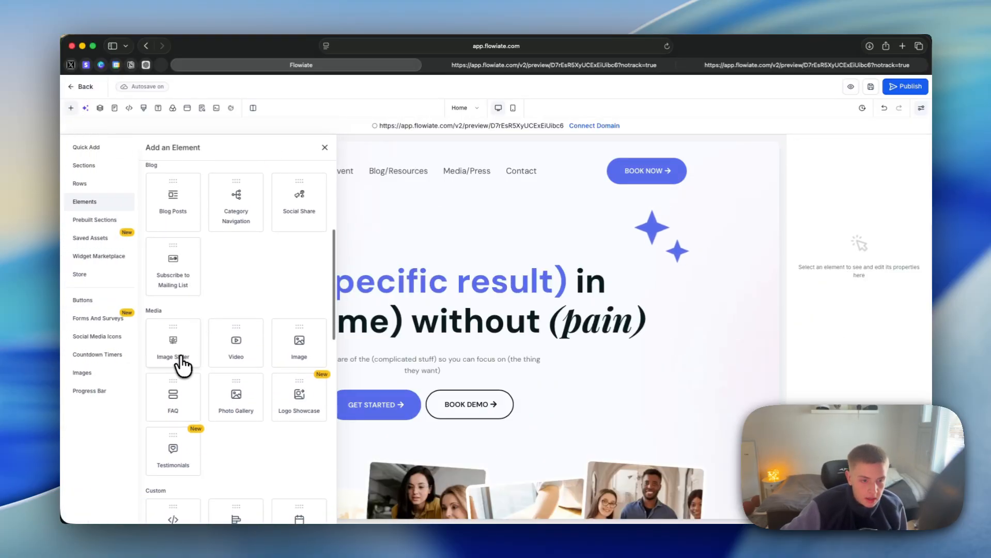
pyautogui.moveTo(204, 355); pyautogui.dragTo(373, 258)
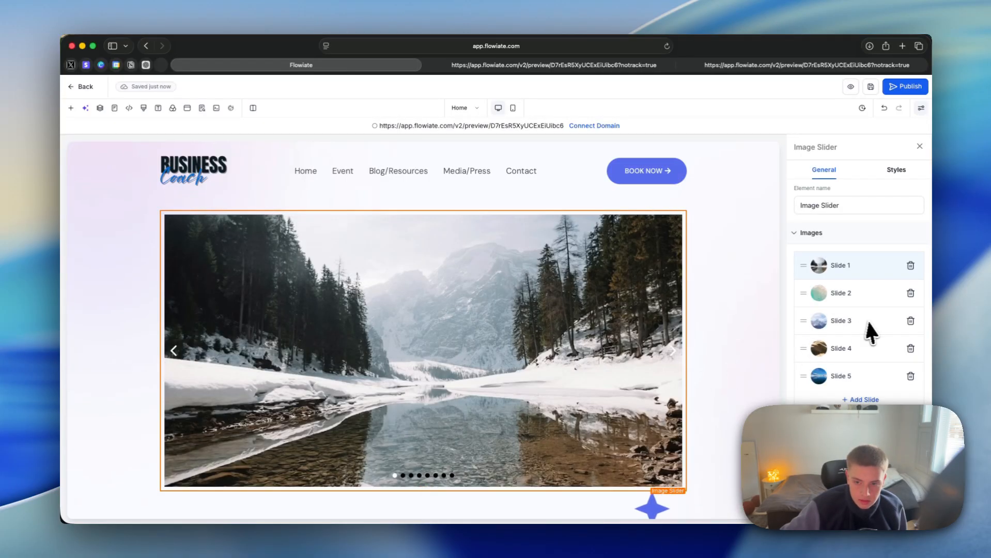
pyautogui.scroll(-3, 869, 334)
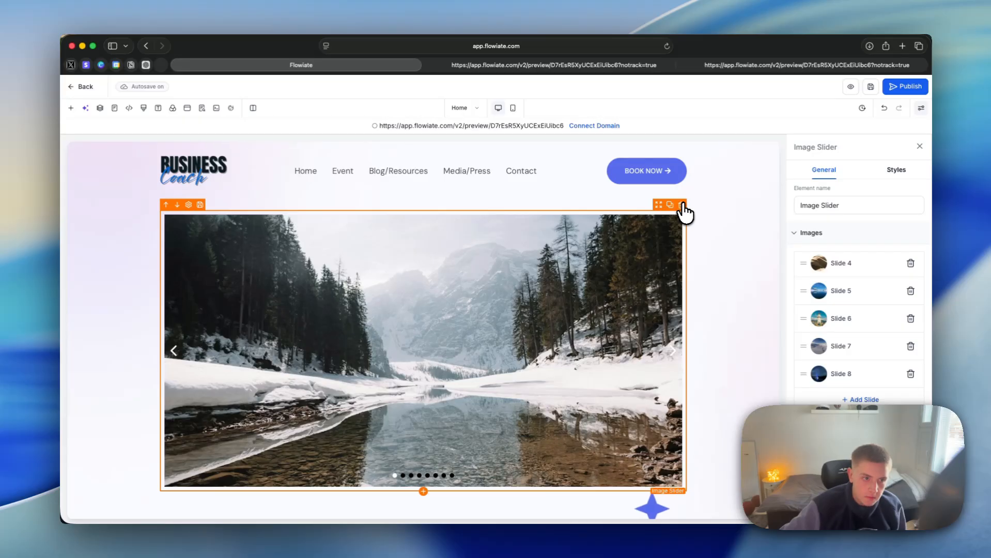
pyautogui.press('Delete')
# Step: Add an FAQ element and move it between the team section and the free consultation banner
pyautogui.click(70, 108)
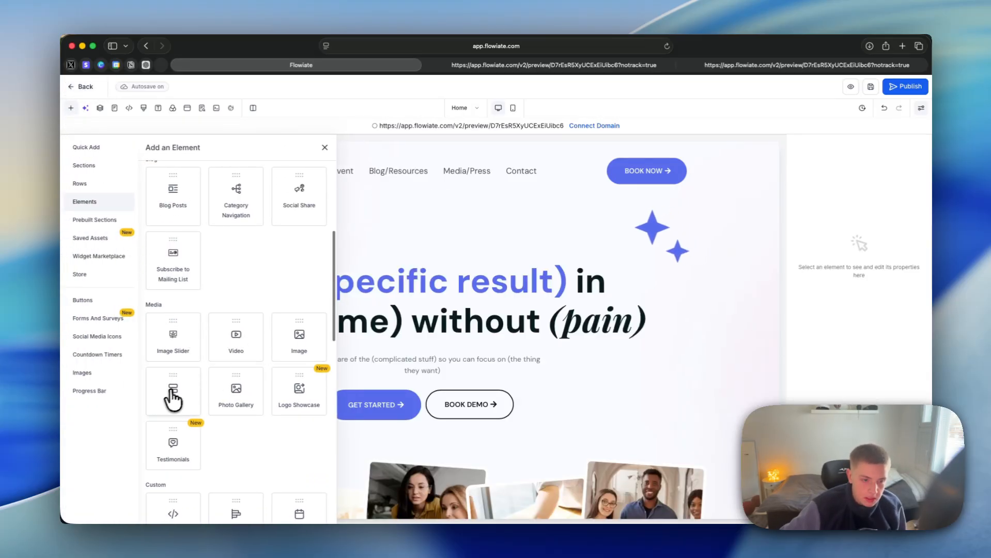
pyautogui.moveTo(173, 397); pyautogui.dragTo(414, 228)
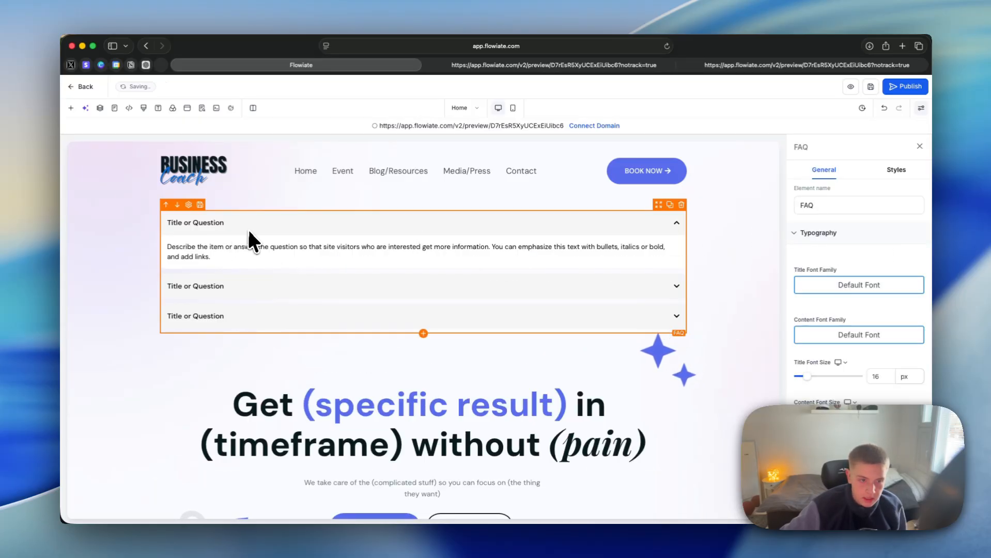
pyautogui.moveTo(655, 205); pyautogui.dragTo(411, 261)
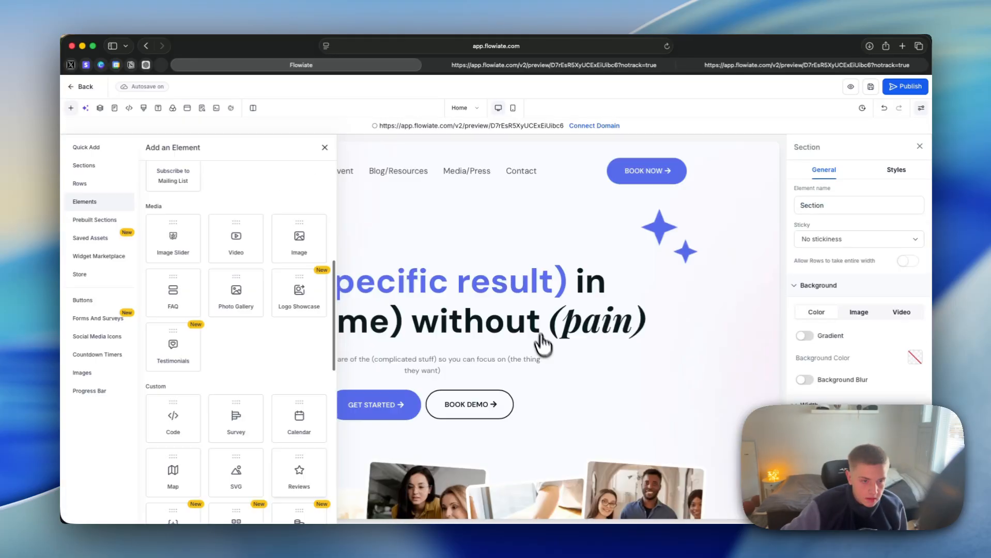
# Step: Add a logo showcase between the stats section and the coaching firm story section, and select its column
pyautogui.scroll(2, 274, 416)
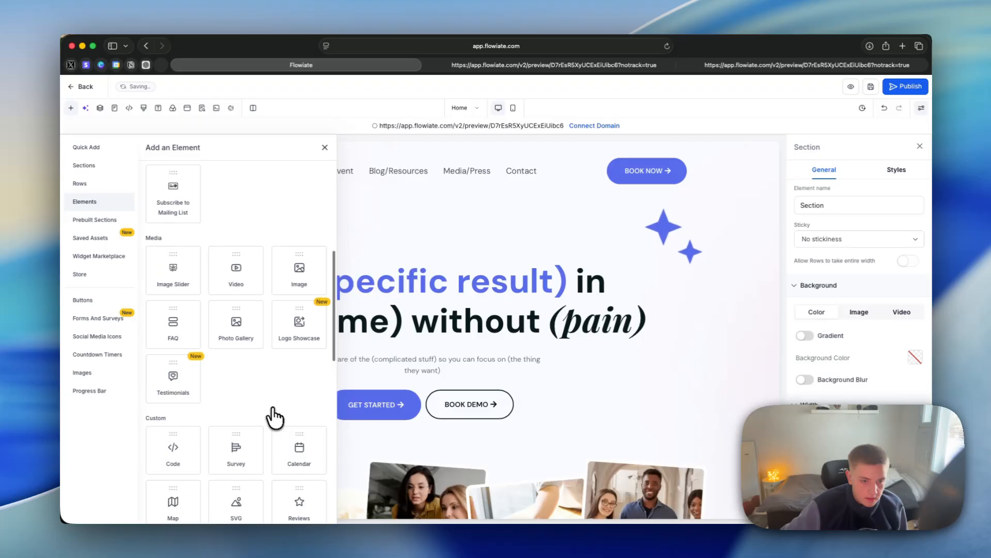
pyautogui.moveTo(295, 323); pyautogui.dragTo(435, 345)
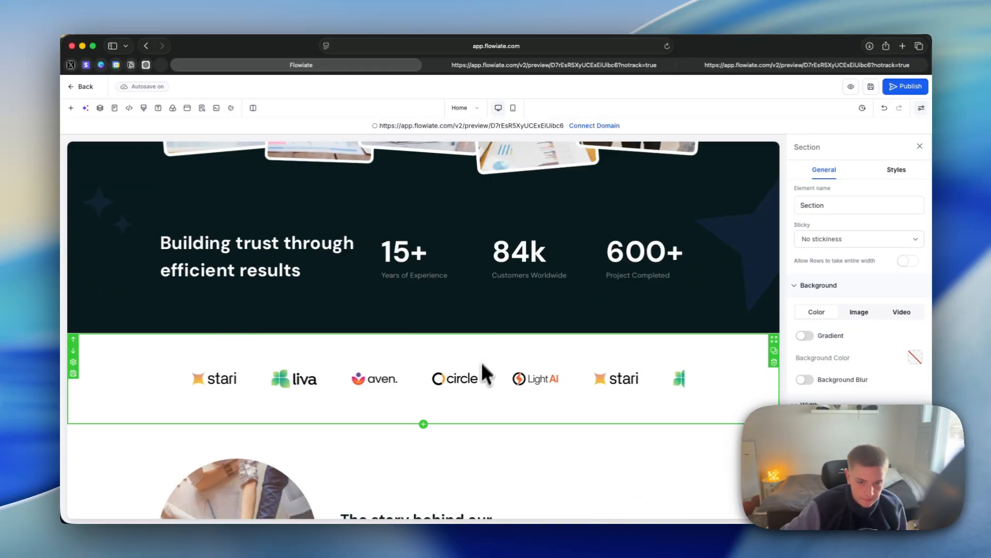
pyautogui.click(475, 378)
pyautogui.click(547, 348)
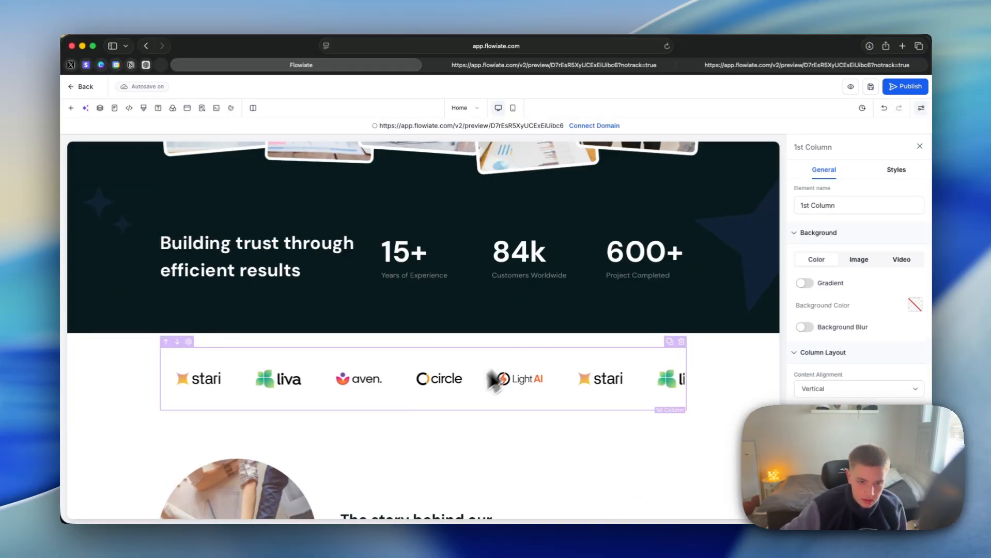
# Step: Add a headline to the logo showcase column and move it above the logos
pyautogui.click(424, 407)
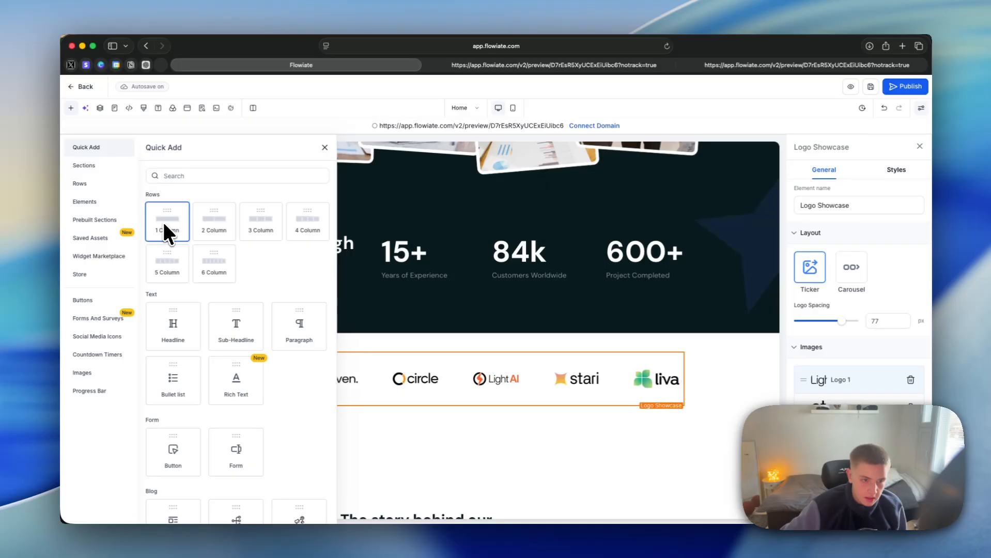
pyautogui.click(163, 220)
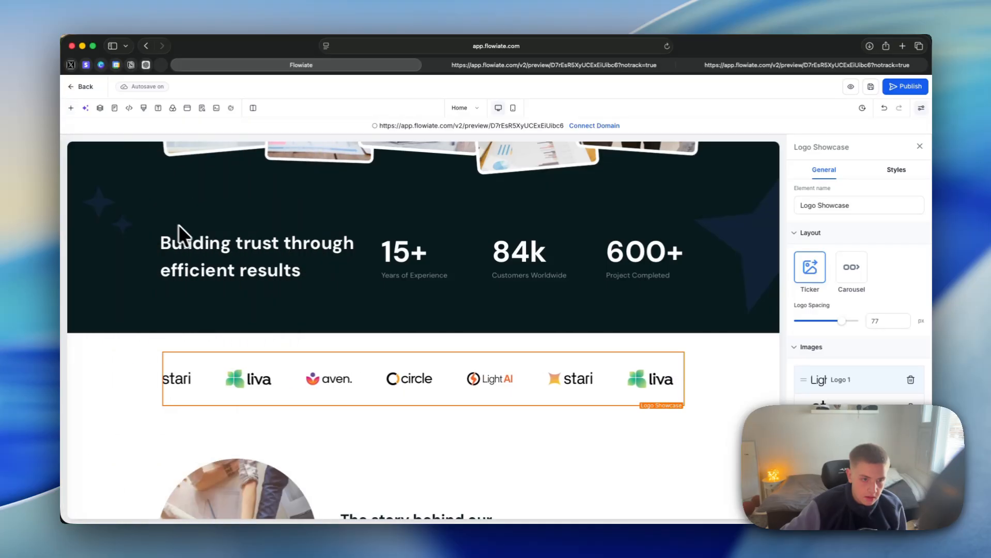
pyautogui.click(425, 408)
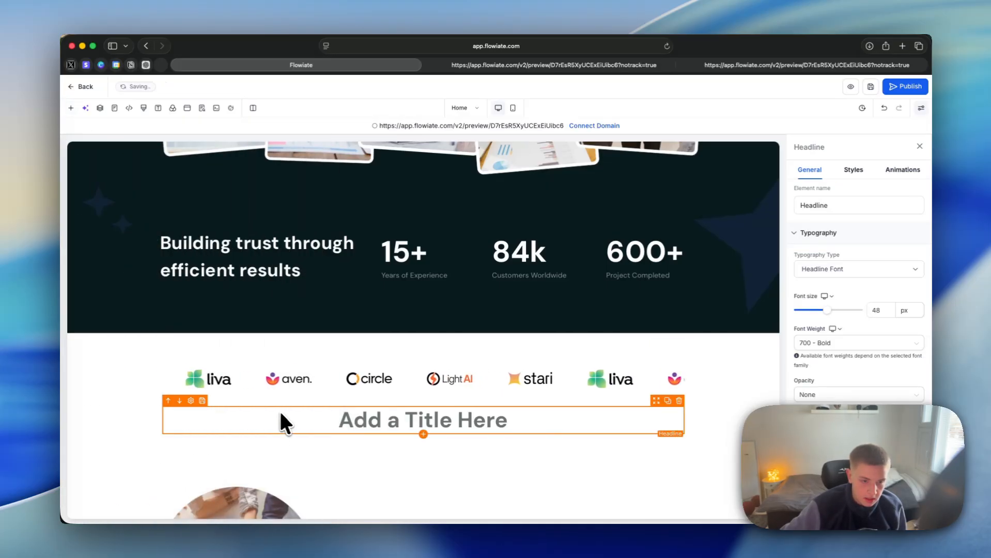
pyautogui.click(173, 402)
# Step: Change the new headline's text to "Trusted by 100+ companies" and set its font size to 28 px
pyautogui.doubleClick(433, 363)
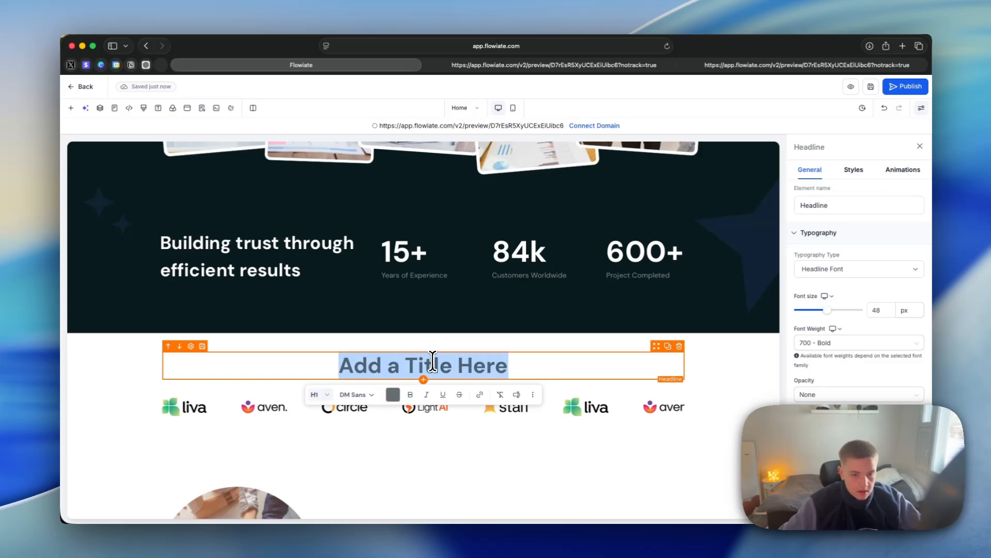
pyautogui.write('Trusted by ')
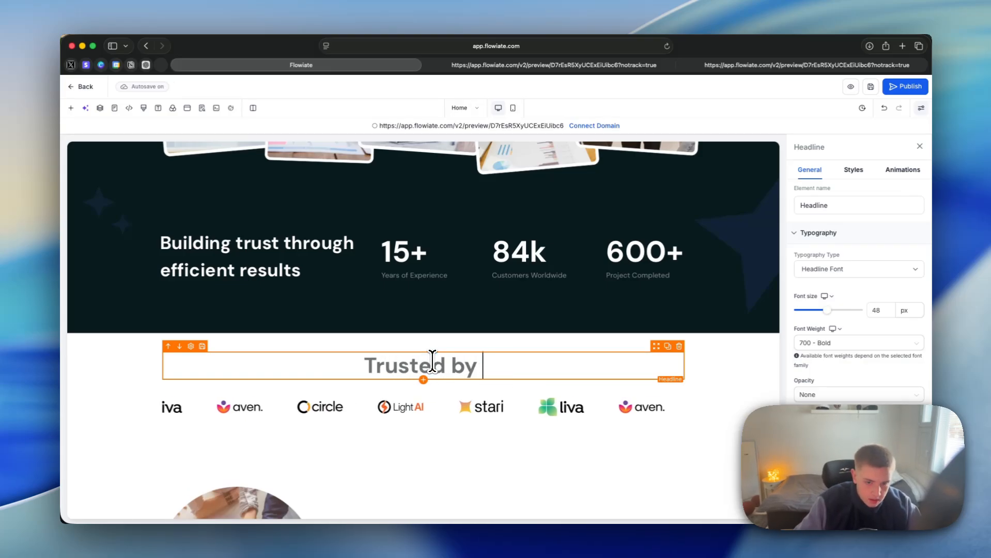
pyautogui.write('100+ comoanies')
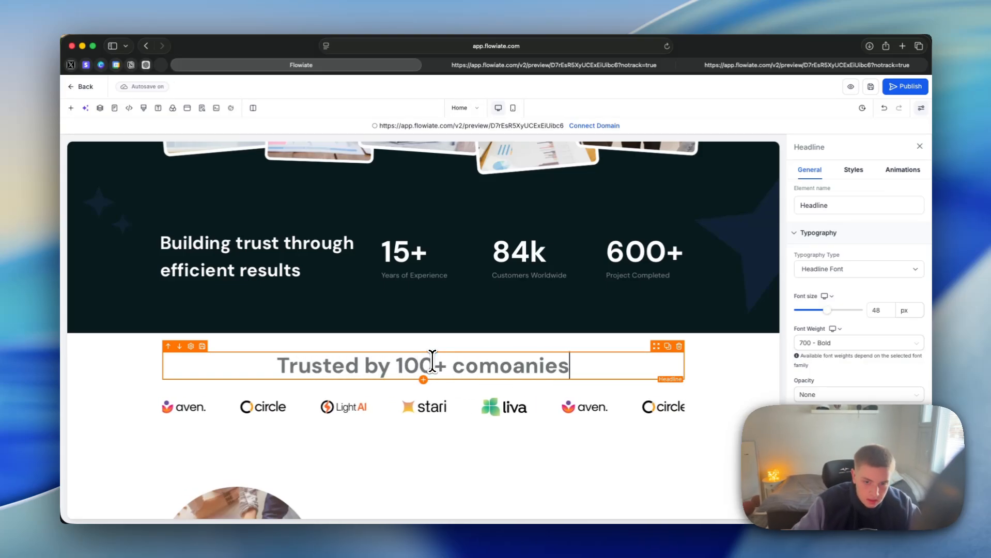
pyautogui.moveTo(827, 310); pyautogui.dragTo(815, 310)
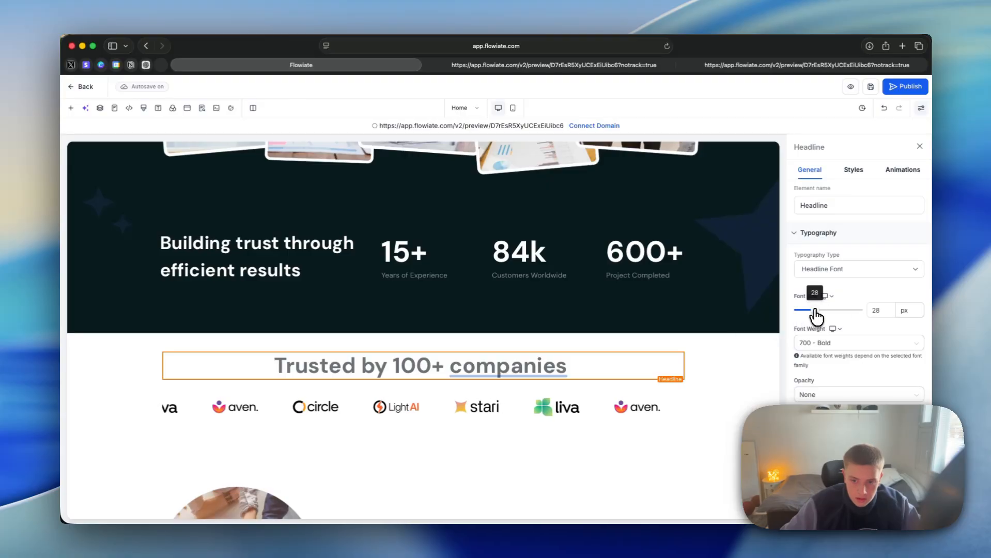
pyautogui.click(853, 347)
pyautogui.click(864, 324)
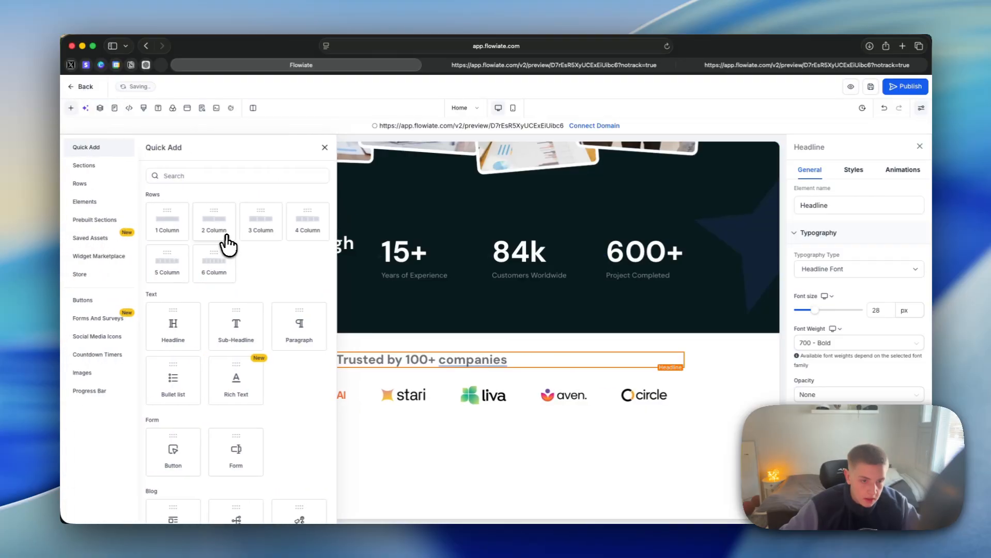
# Step: Insert a Testimonials element into a new section between the logo showcase and the coaching firm story
pyautogui.scroll(-5, 243, 338)
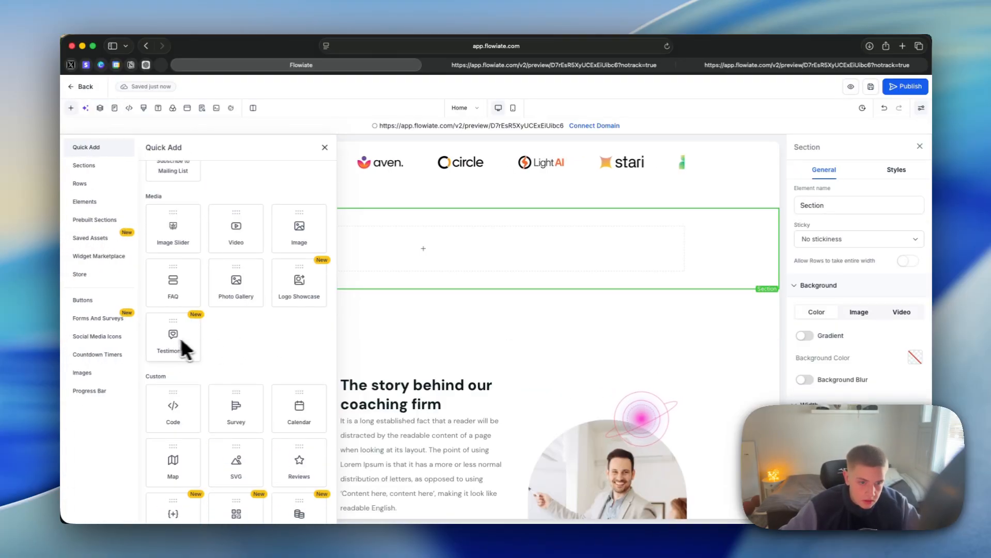
pyautogui.click(167, 337)
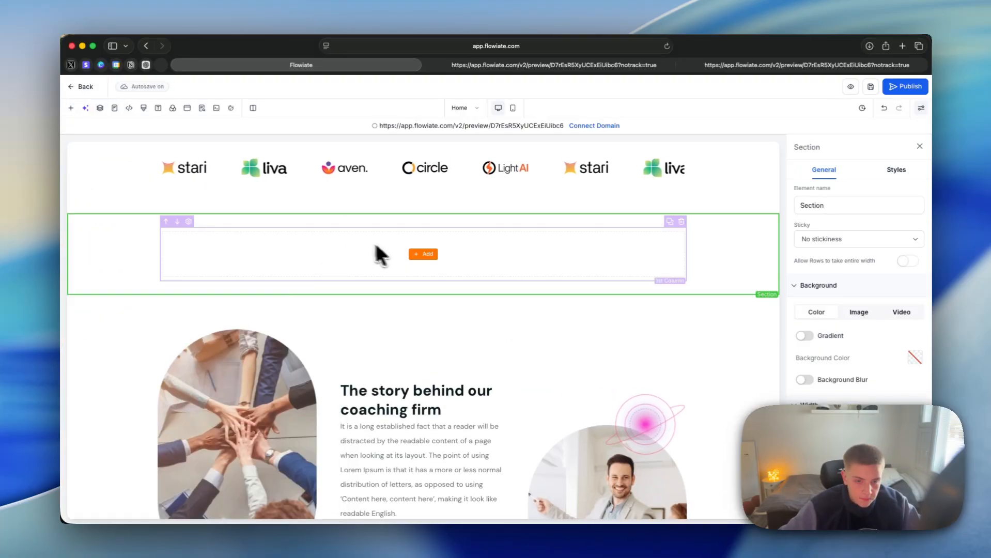
pyautogui.click(420, 270)
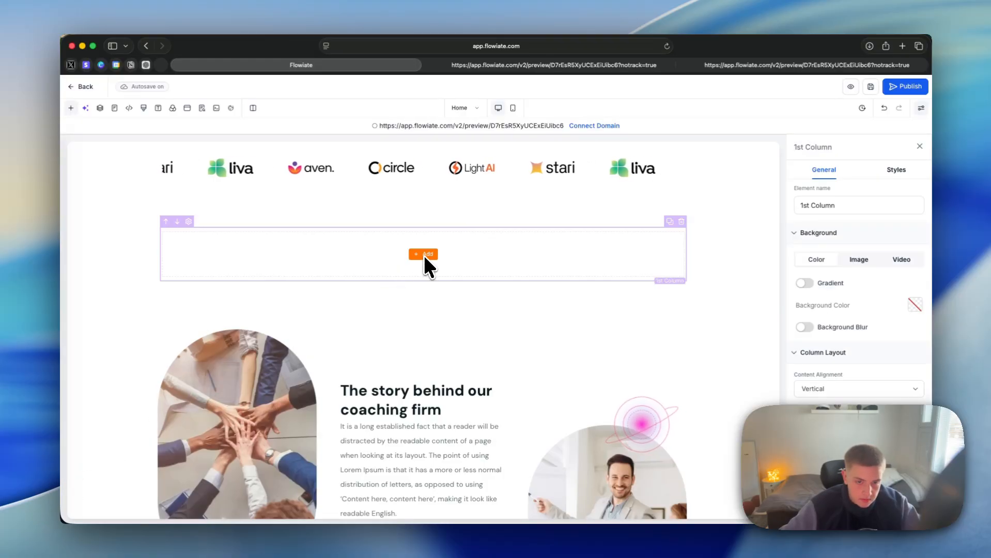
pyautogui.click(424, 255)
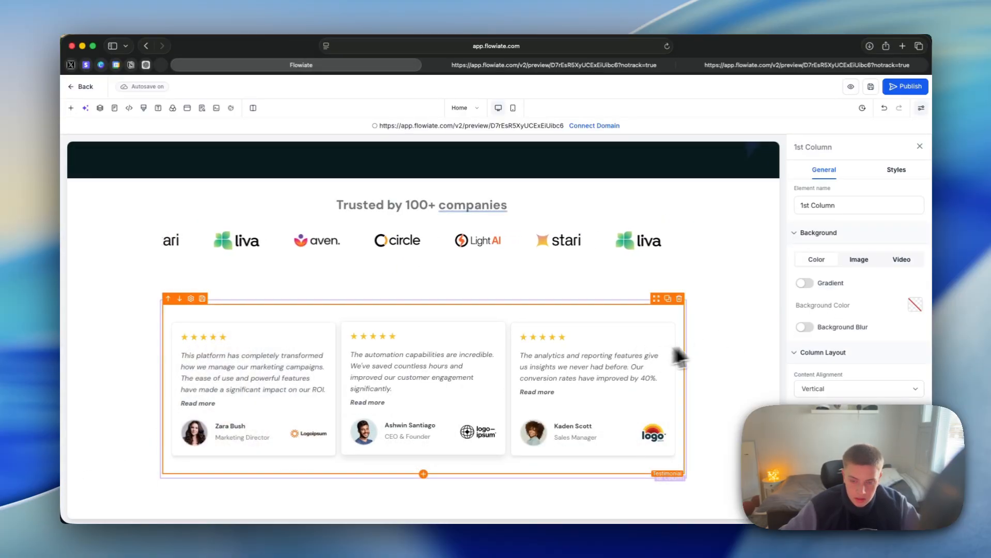
# Step: Examine the testimonial element's display, layout and column settings, and open the first testimonial's content for editing
pyautogui.click(597, 336)
pyautogui.scroll(-4, 808, 299)
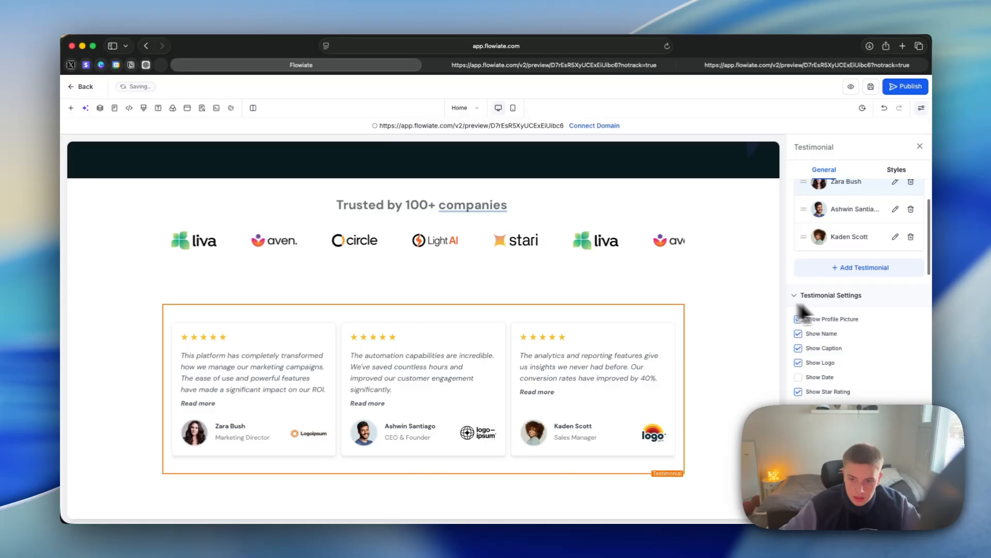
pyautogui.scroll(-5, 820, 348)
pyautogui.scroll(-6, 816, 374)
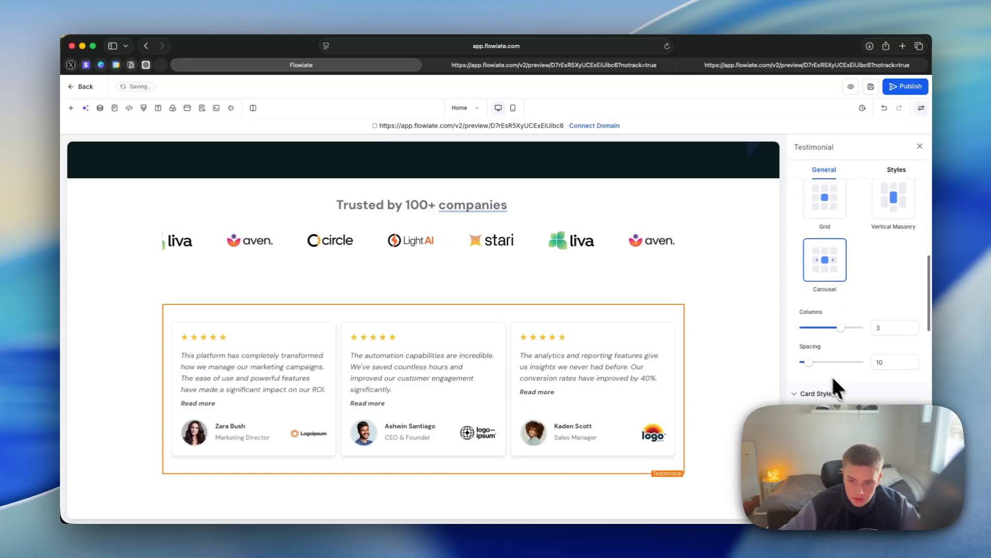
pyautogui.scroll(15, 878, 269)
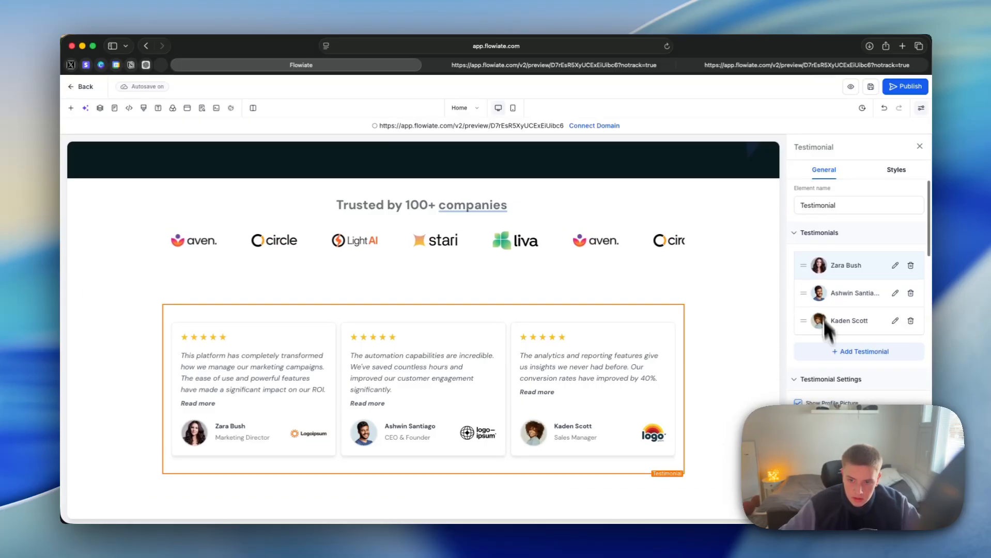
pyautogui.click(895, 265)
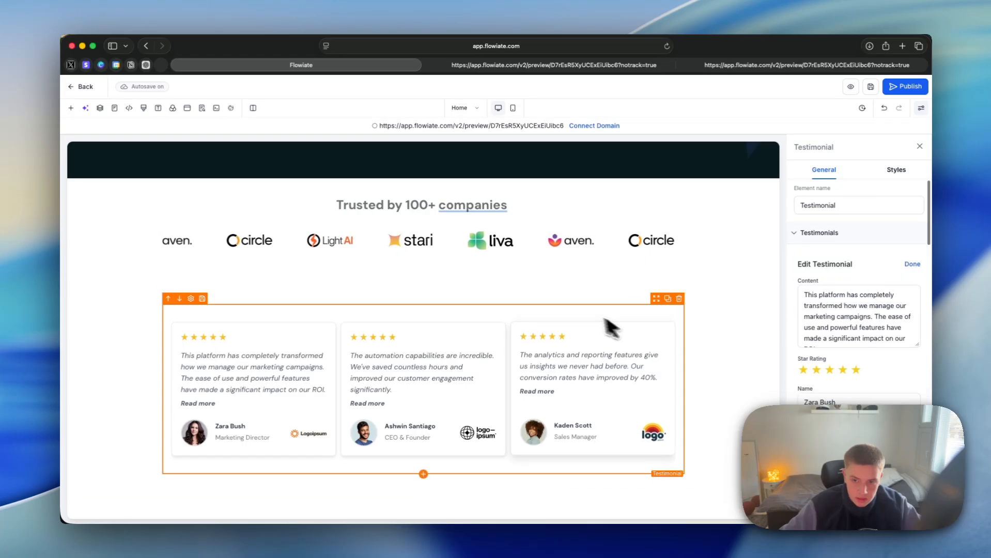
# Step: Try a Countdown element beneath the testimonials
pyautogui.scroll(-4, 839, 310)
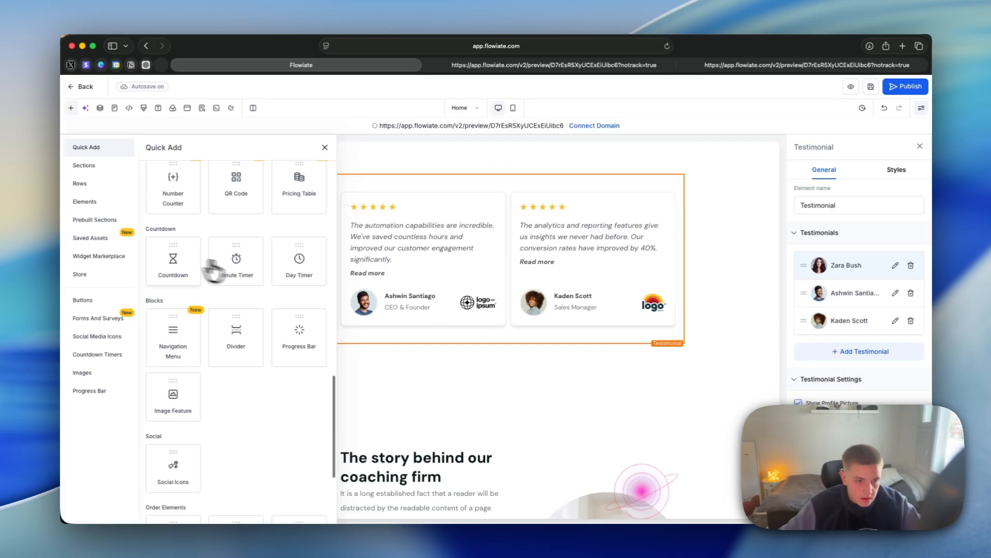
pyautogui.moveTo(177, 265); pyautogui.dragTo(524, 363)
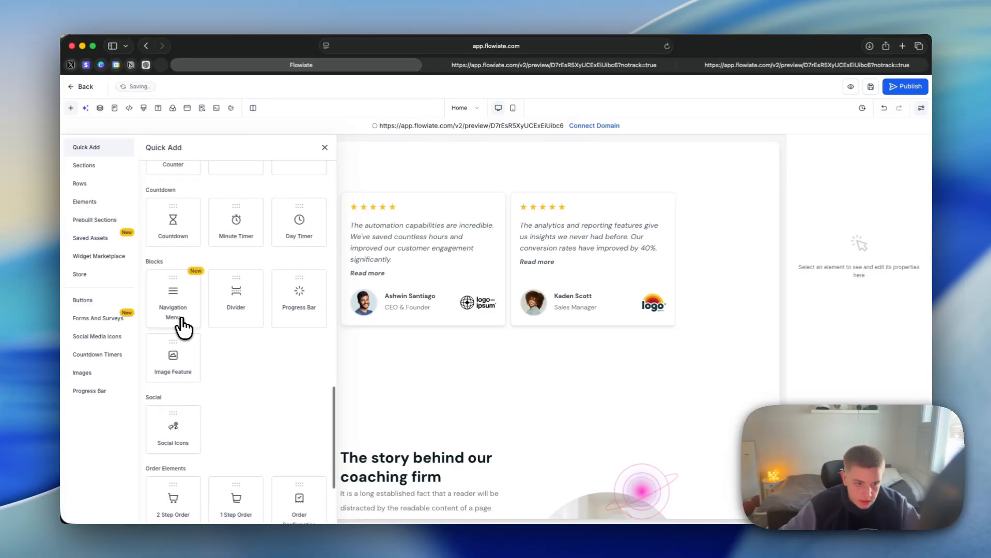
# Step: Try a Navigation Menu element above the site header and look at its menu items
pyautogui.scroll(10, 608, 281)
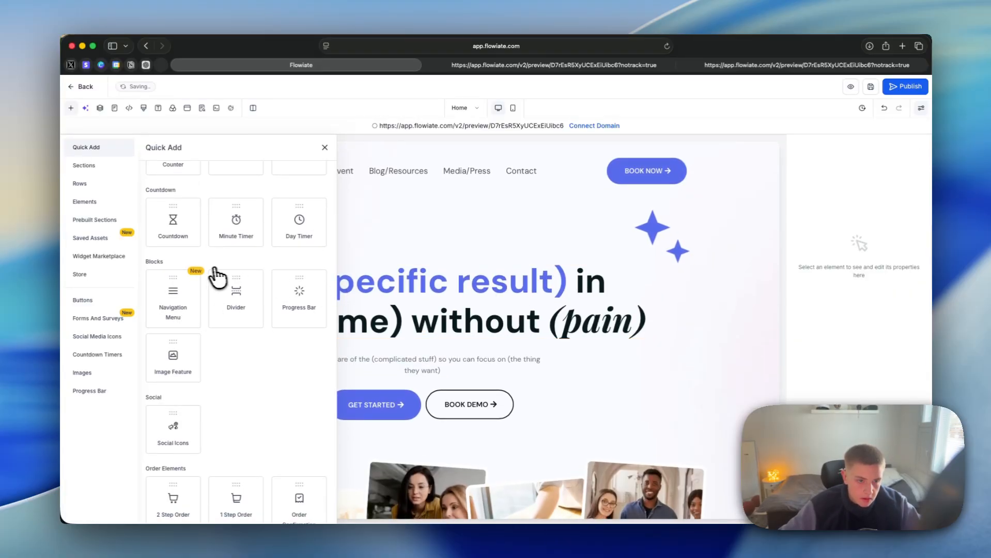
pyautogui.moveTo(217, 277); pyautogui.dragTo(408, 148)
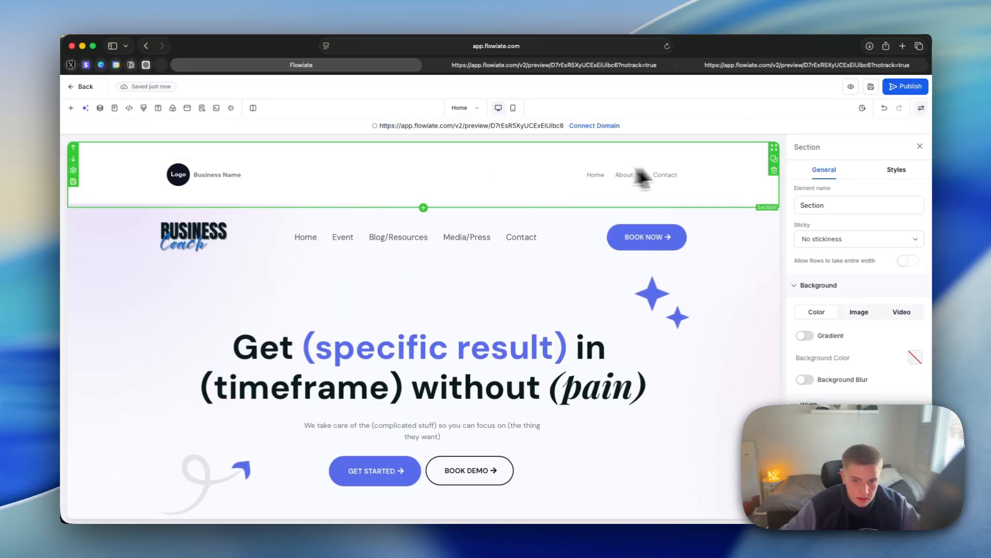
pyautogui.click(637, 173)
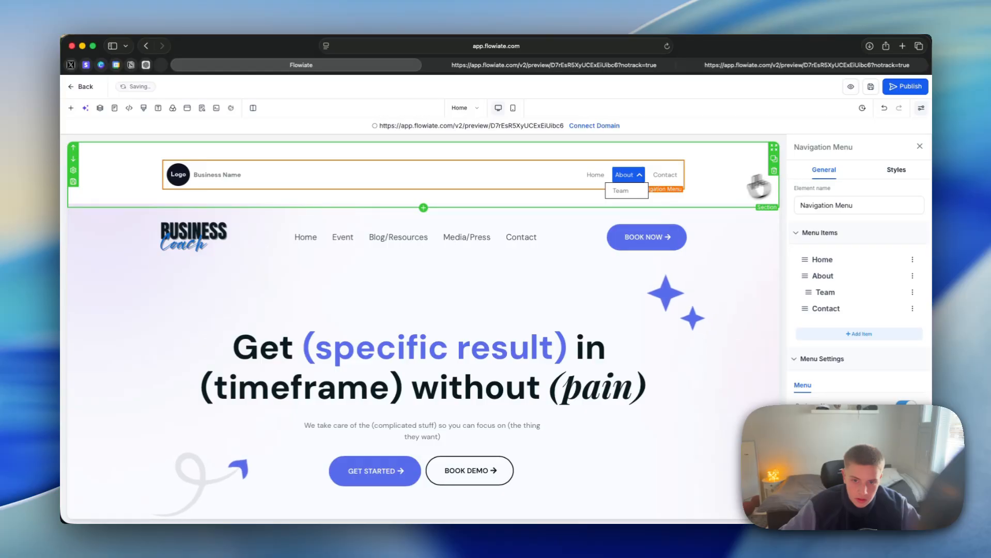
pyautogui.scroll(-2, 145, 187)
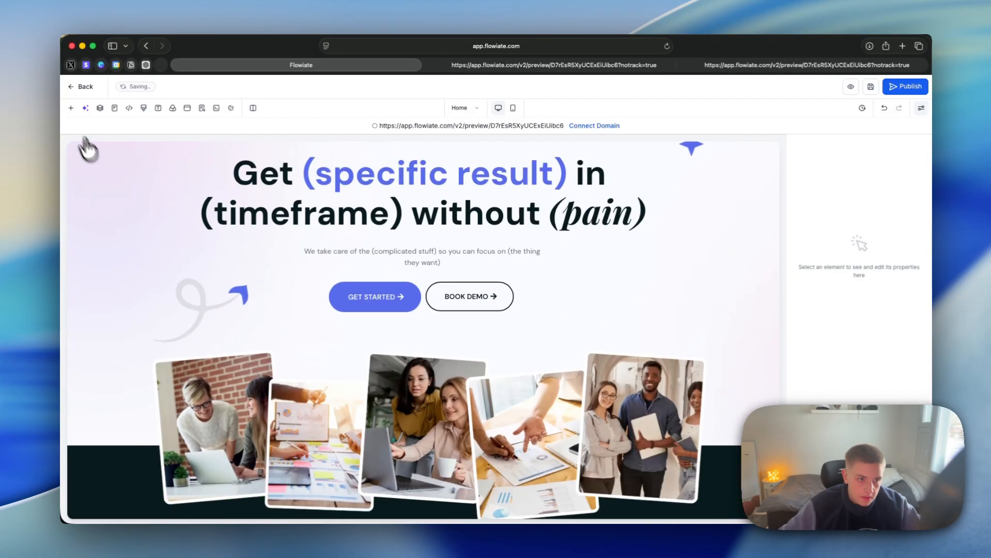
# Step: Try an Image Feature element above the hero headline
pyautogui.click(71, 108)
pyautogui.moveTo(76, 226); pyautogui.dragTo(665, 164)
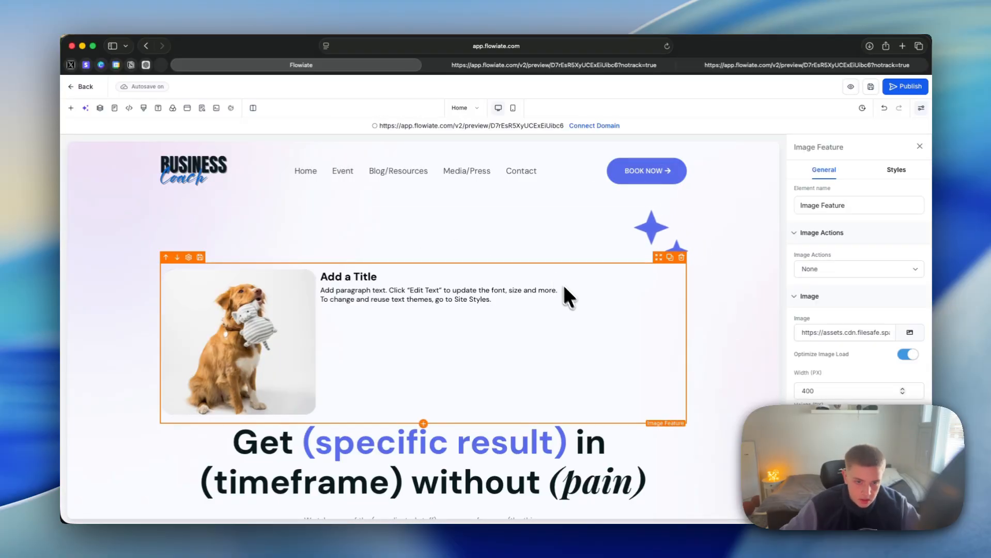
pyautogui.moveTo(173, 337); pyautogui.dragTo(450, 237)
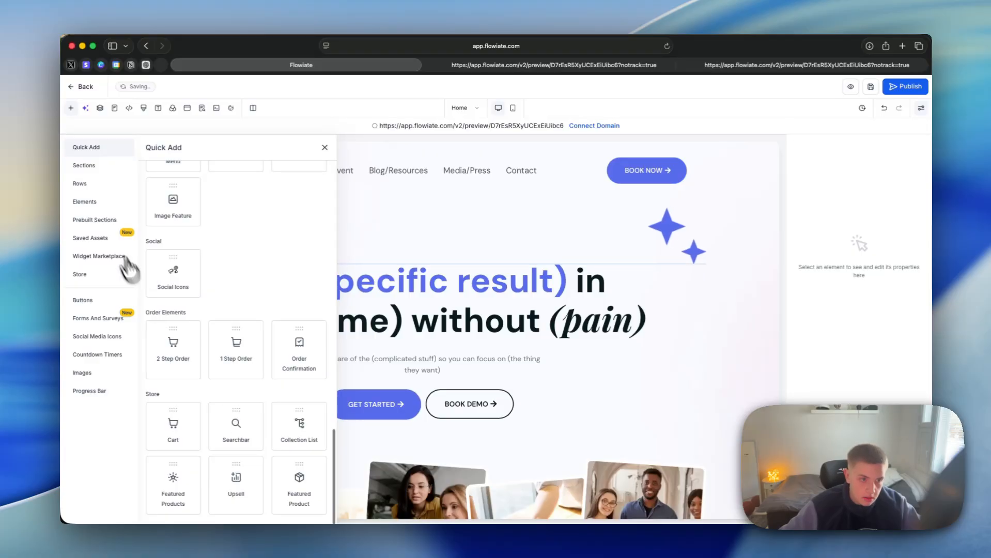
# Step: Look through the custom, countdown and block elements available to add, and close the element library
pyautogui.scroll(5, 171, 261)
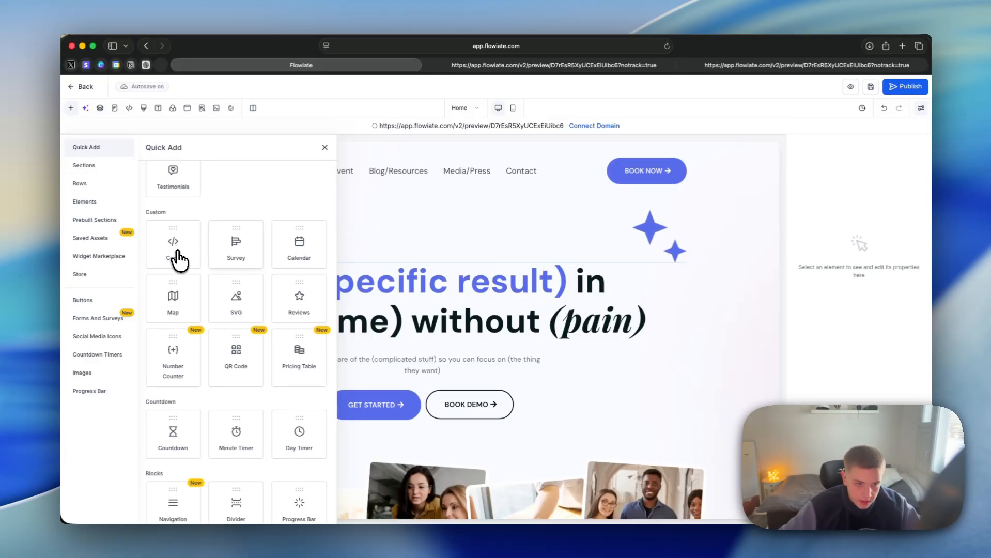
pyautogui.click(435, 240)
pyautogui.click(71, 107)
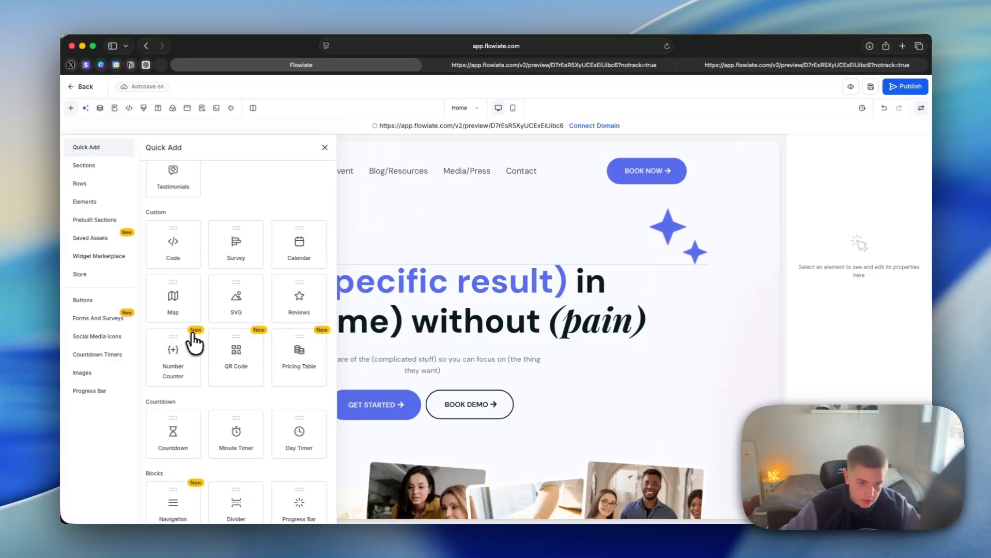
pyautogui.scroll(-10, 398, 376)
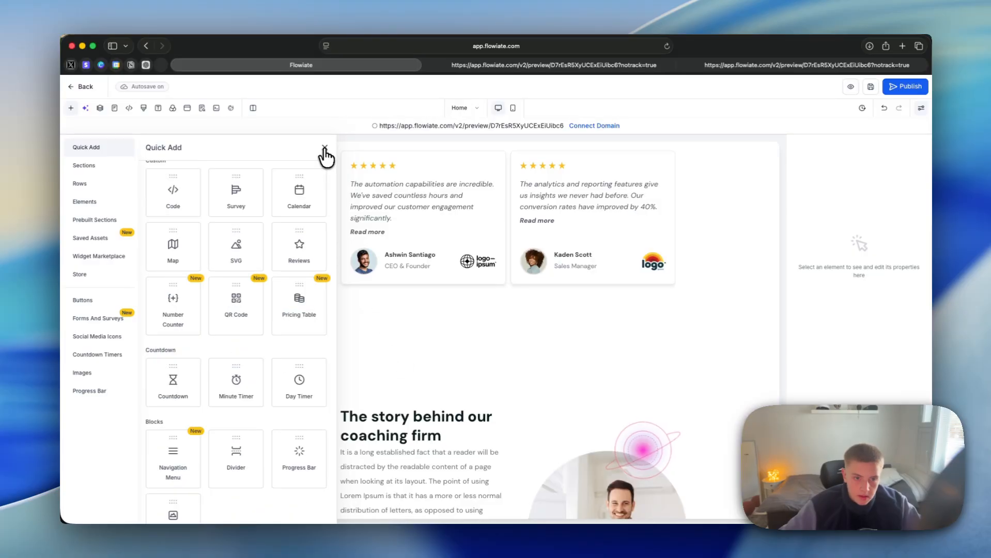
pyautogui.click(324, 148)
# Step: Try the Fade Up entrance animation on the hero headline and switch it back to Fade Down
pyautogui.scroll(5, 403, 228)
pyautogui.scroll(5, 426, 241)
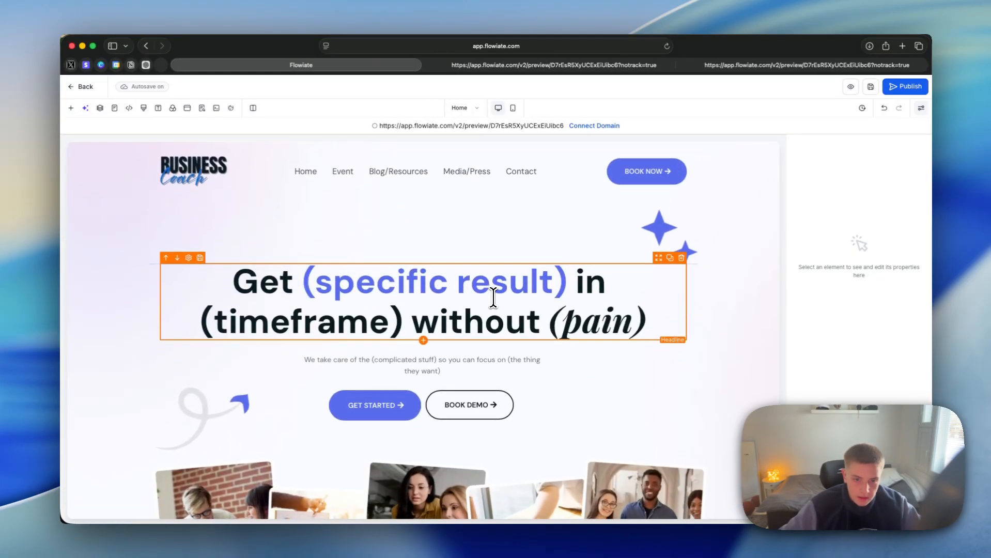
pyautogui.click(488, 288)
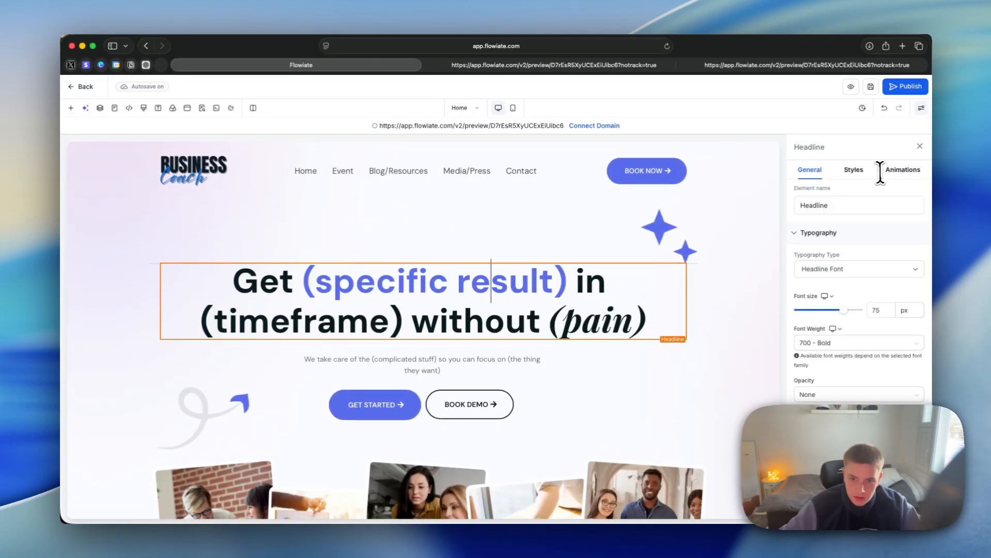
pyautogui.click(900, 170)
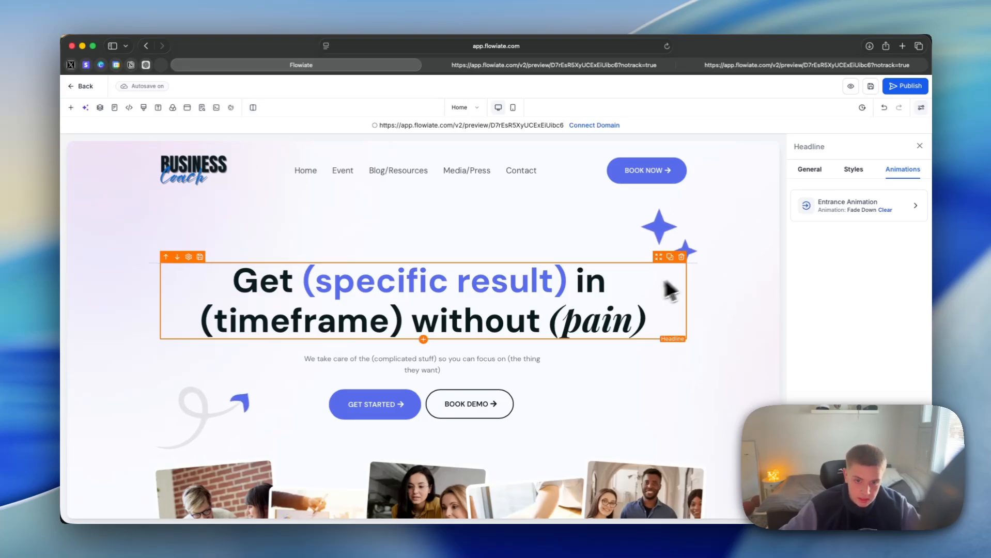
pyautogui.click(840, 204)
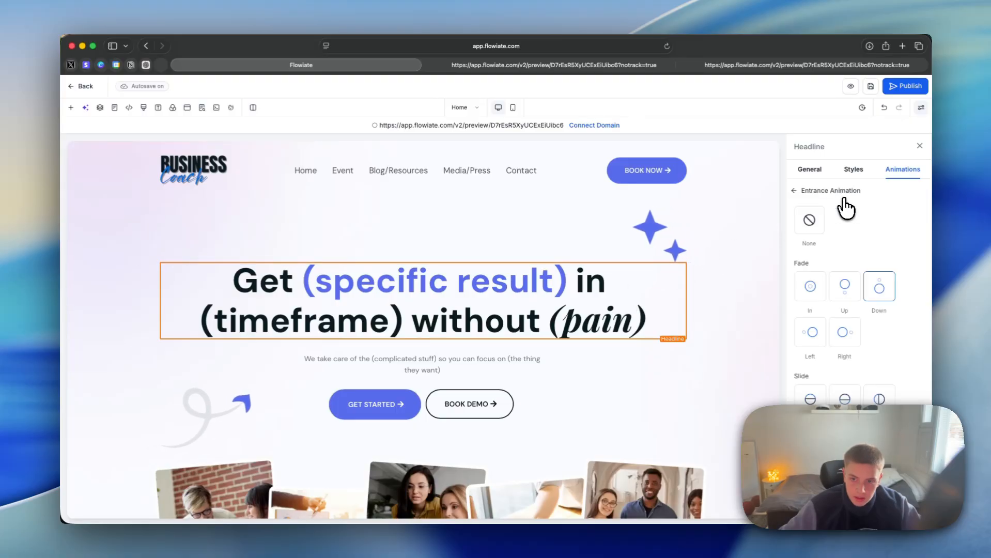
pyautogui.click(855, 300)
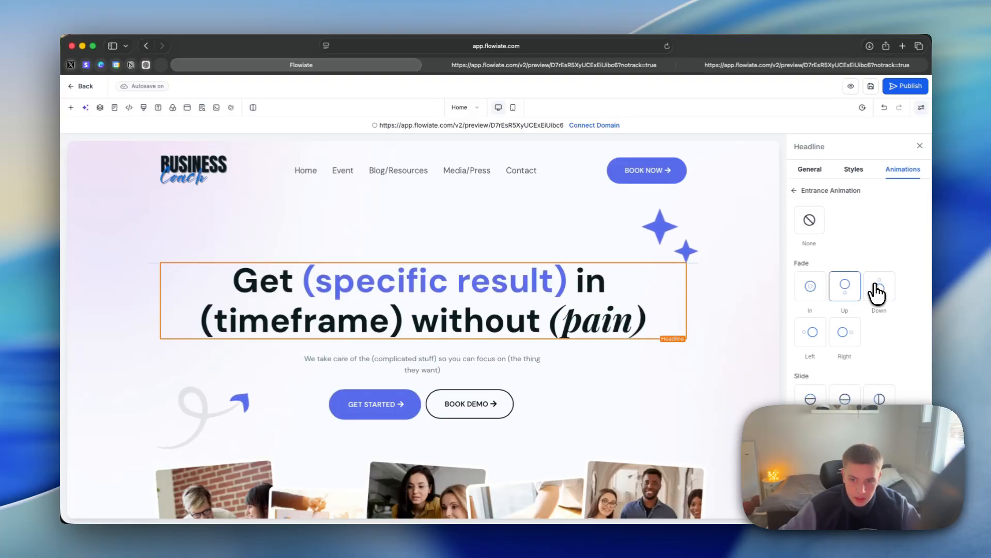
pyautogui.click(877, 293)
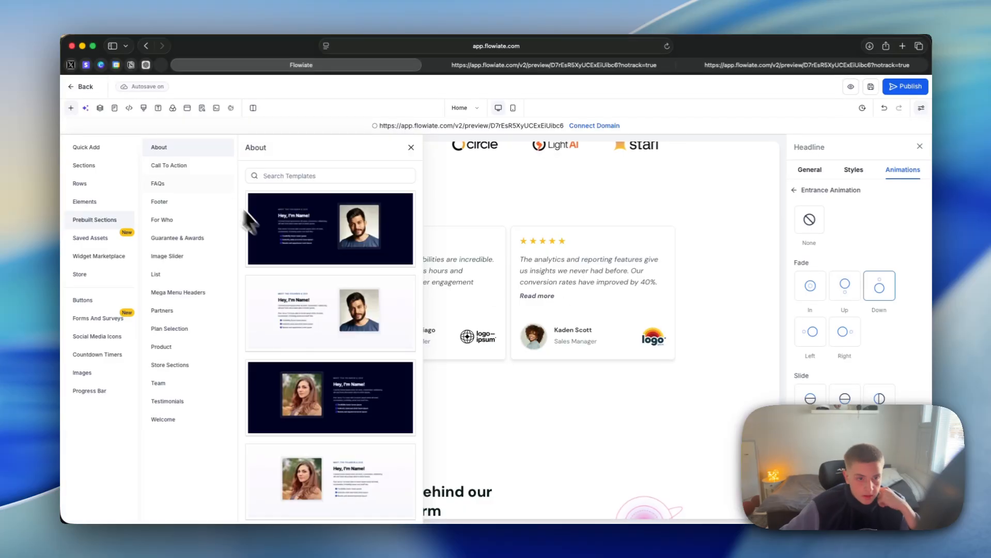
# Step: Look through the prebuilt section categories, including the Call To Action and FAQs templates
pyautogui.scroll(4, 547, 283)
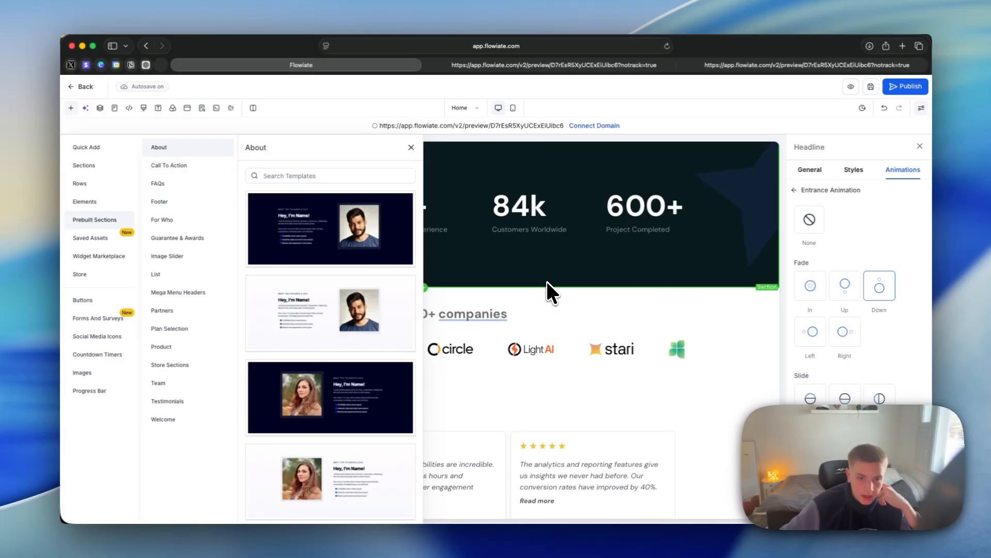
pyautogui.scroll(-3, 547, 279)
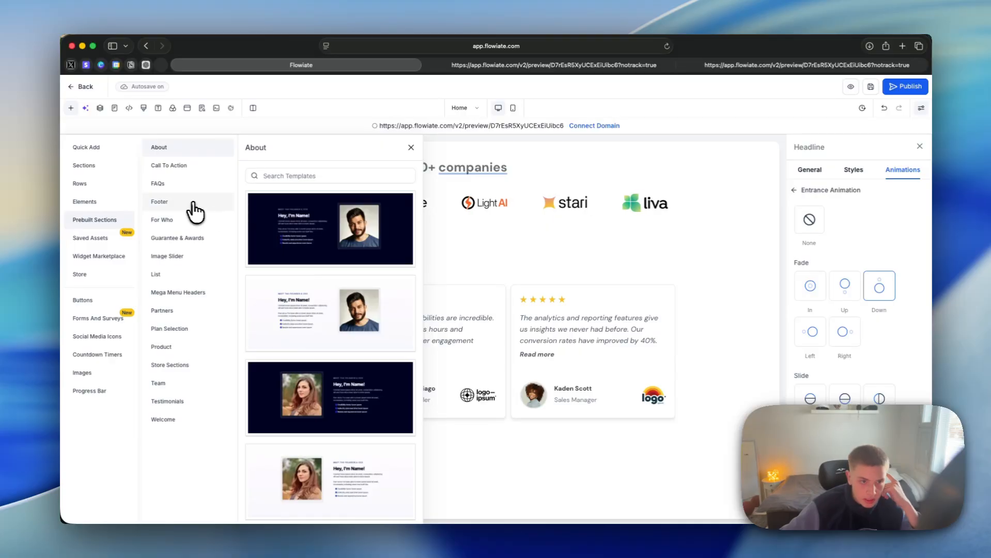
pyautogui.click(198, 168)
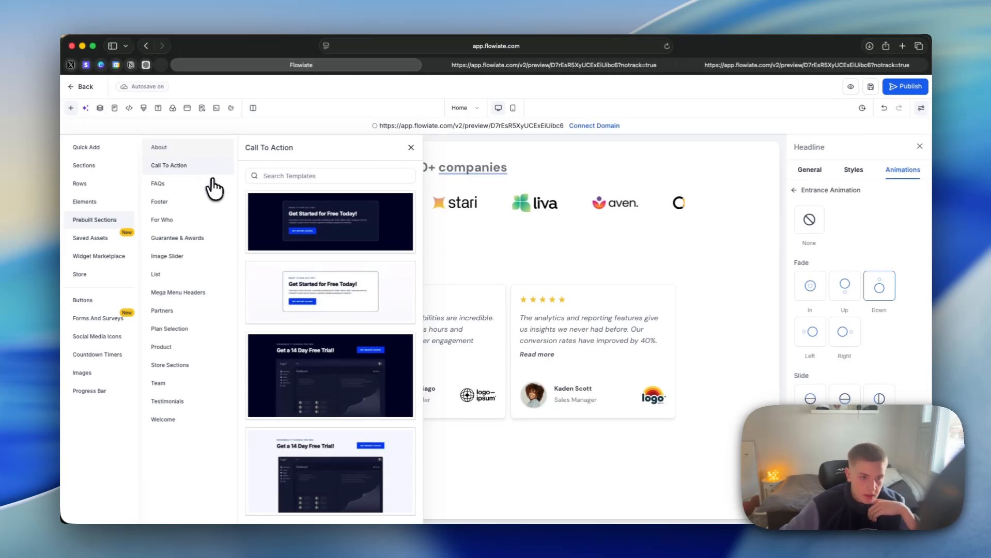
pyautogui.click(211, 183)
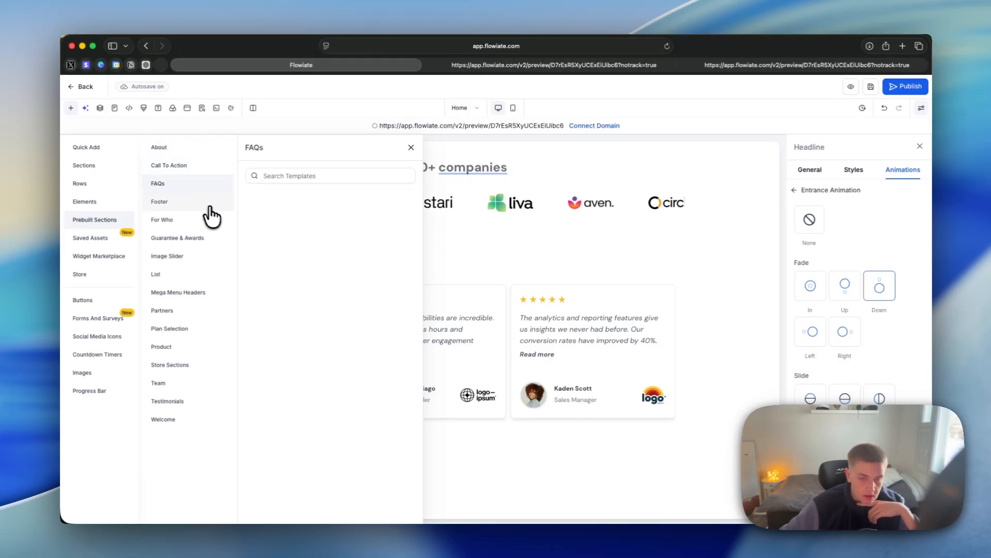
pyautogui.click(193, 388)
# Step: Add the light prebuilt "What others are saying" testimonials section with four review cards below the coaches' team section
pyautogui.click(208, 399)
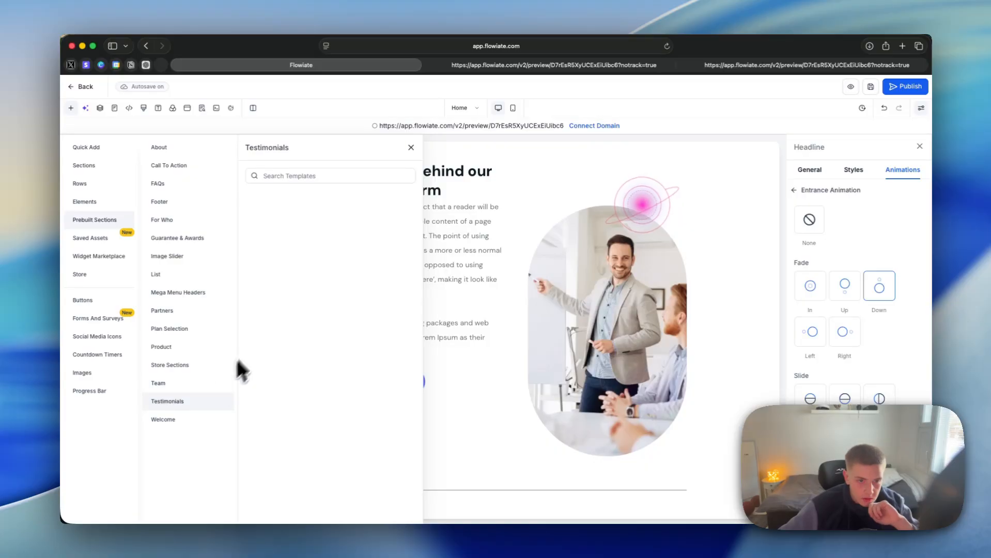
pyautogui.scroll(-1, 255, 303)
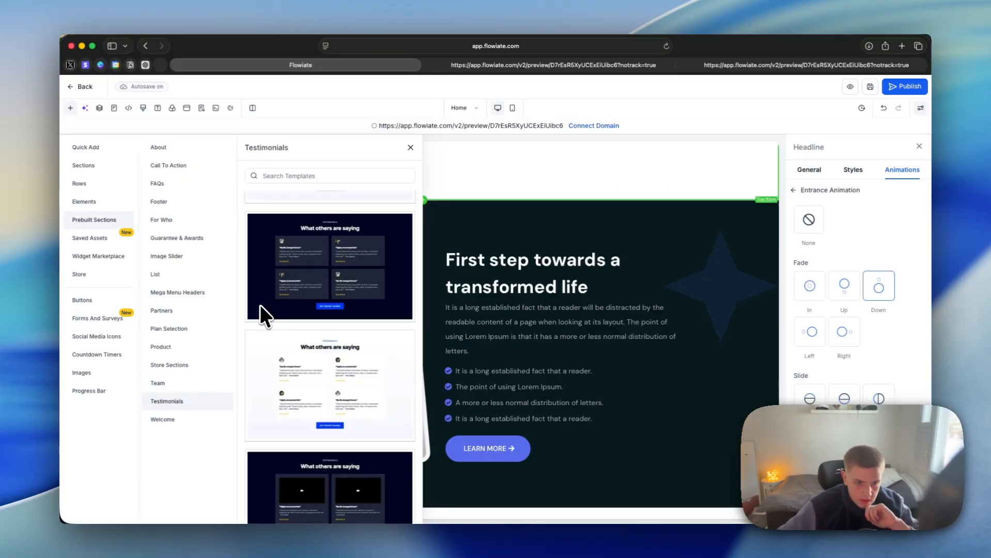
pyautogui.scroll(-4, 457, 333)
pyautogui.scroll(-1, 369, 322)
pyautogui.scroll(-1, 446, 332)
pyautogui.scroll(-10, 485, 333)
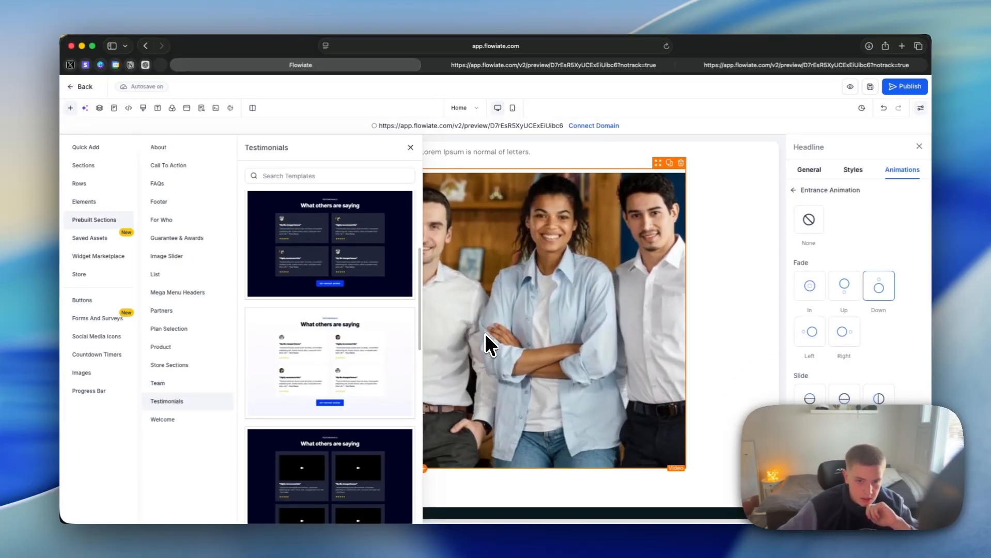
pyautogui.scroll(5, 483, 332)
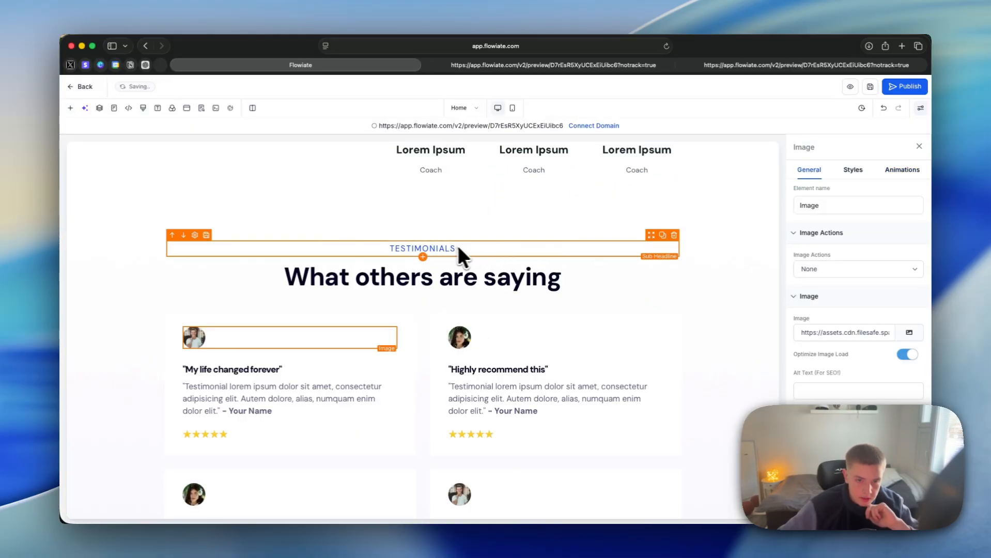
pyautogui.scroll(-3, 421, 274)
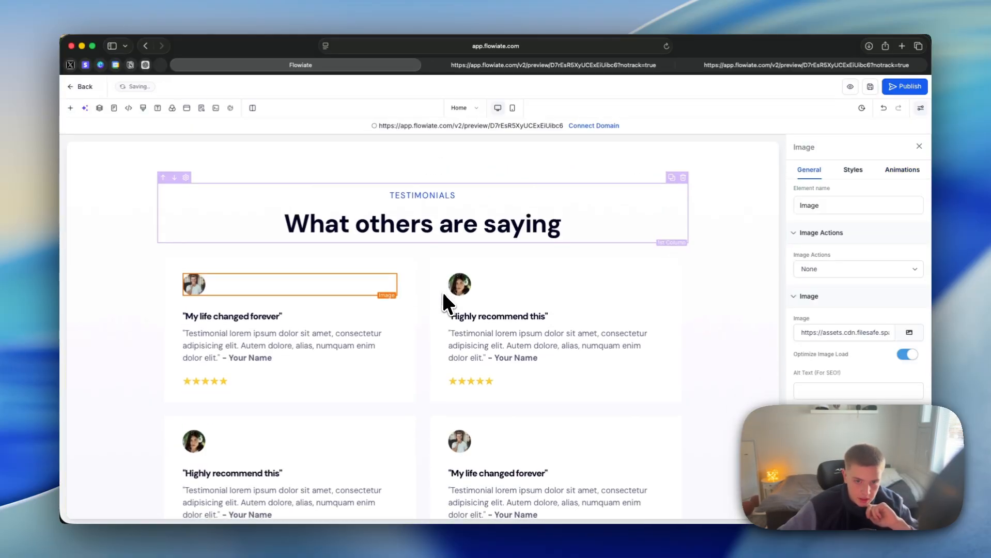
# Step: Look through the saved assets, widget marketplace, buttons, forms and surveys, social media icons and images available to add
pyautogui.click(69, 108)
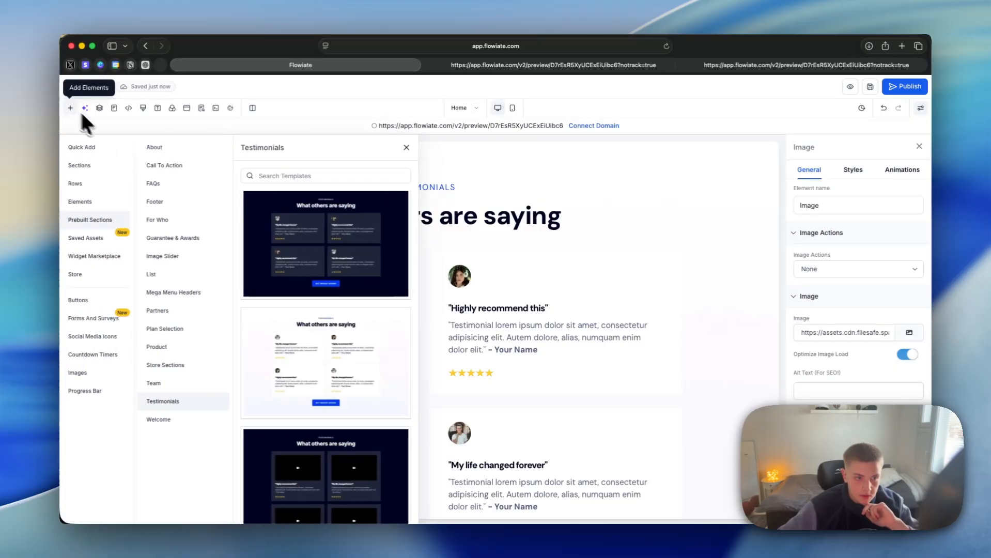
pyautogui.click(115, 240)
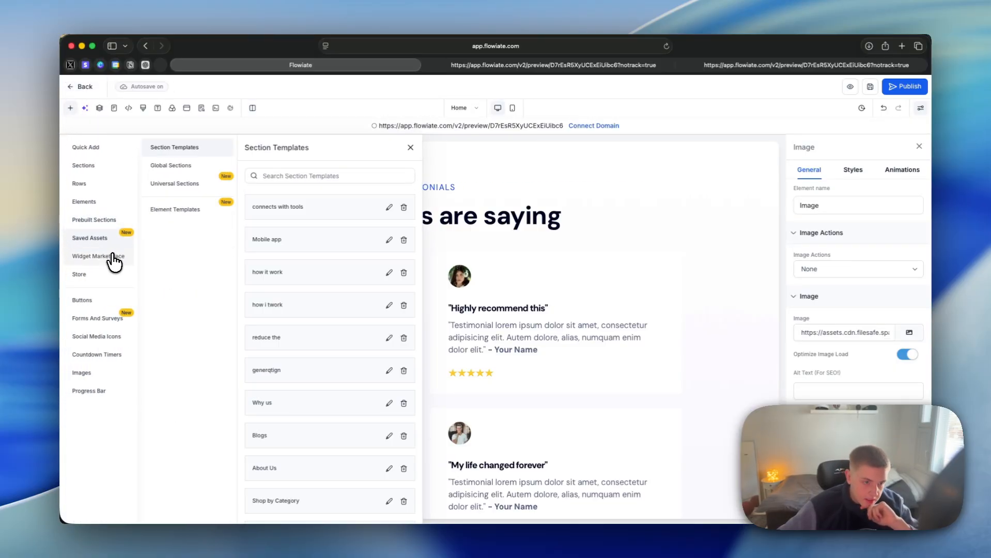
pyautogui.click(113, 259)
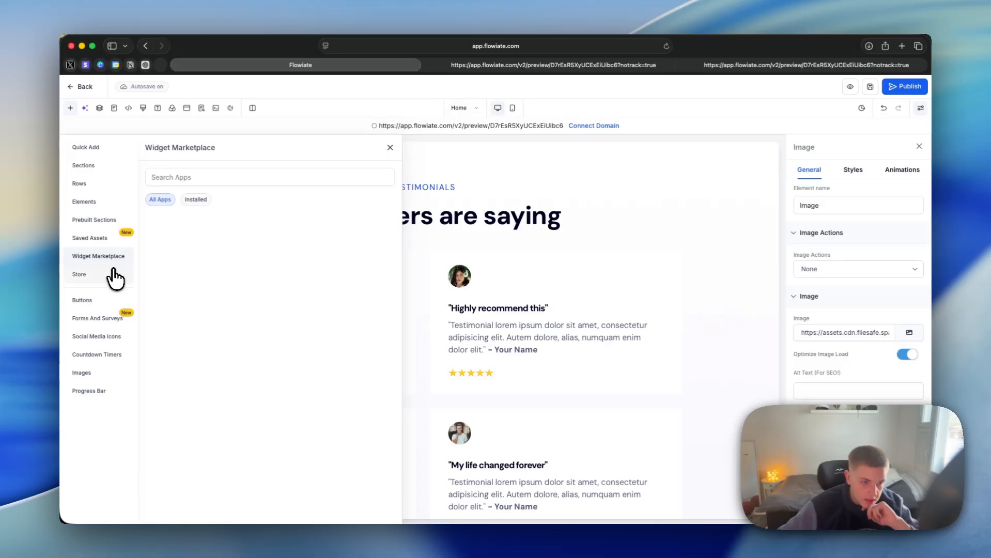
pyautogui.click(118, 296)
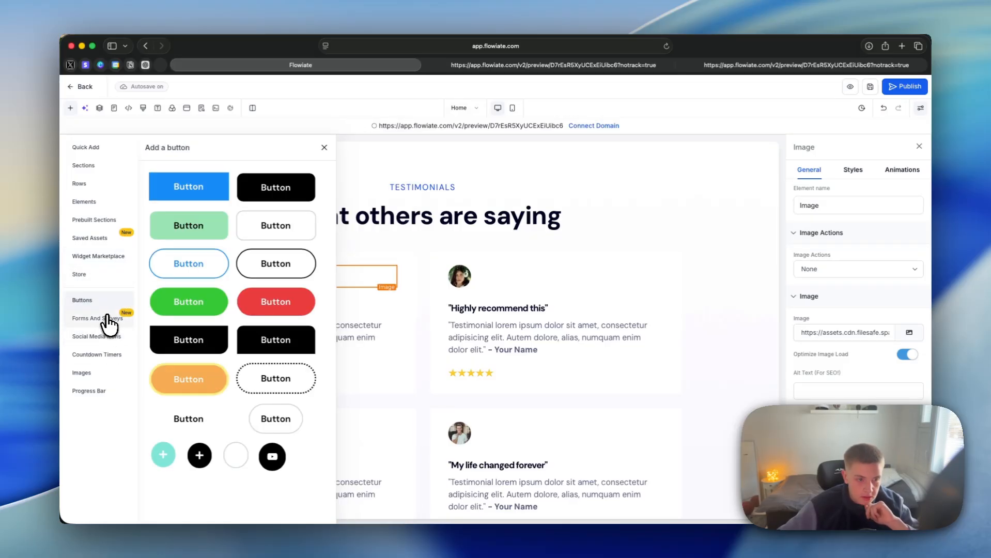
pyautogui.click(108, 322)
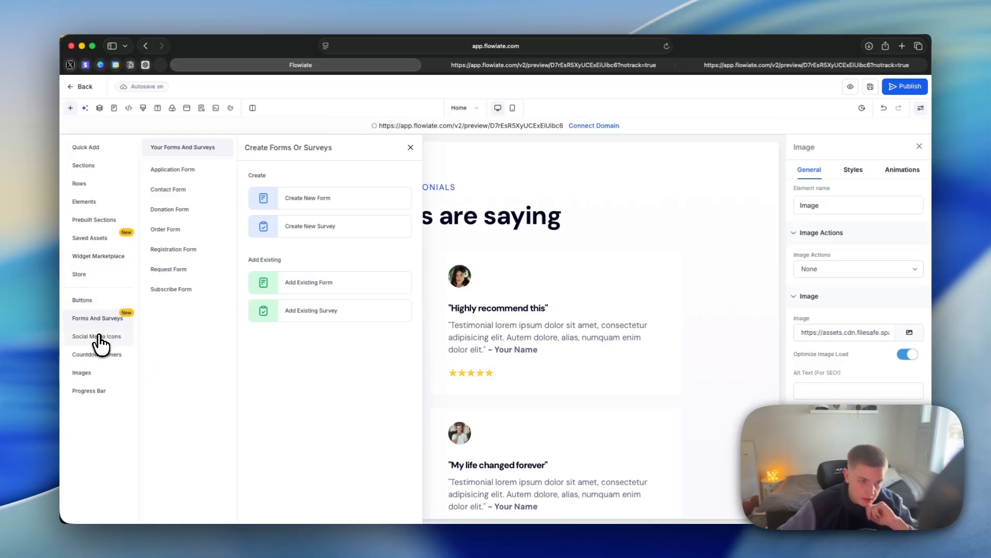
pyautogui.click(101, 340)
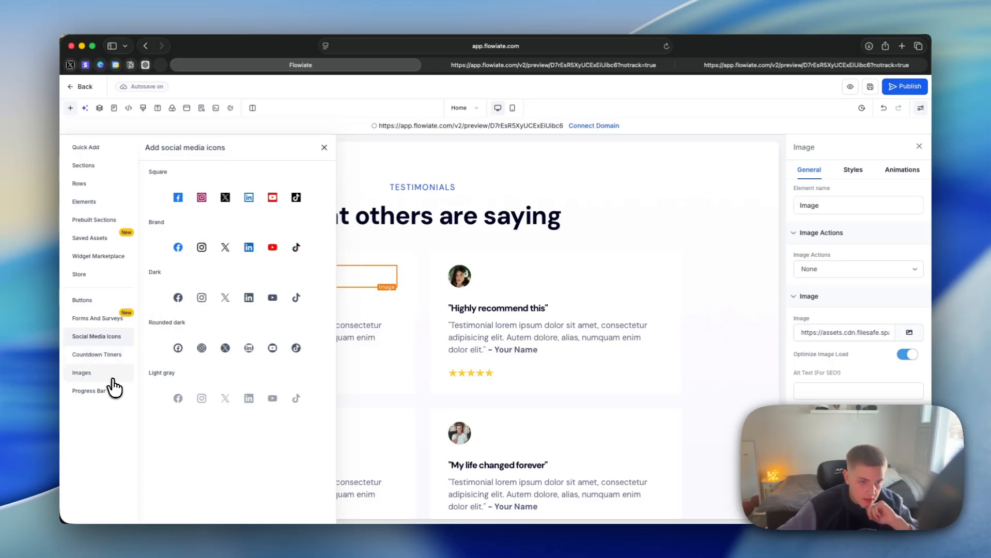
pyautogui.click(98, 372)
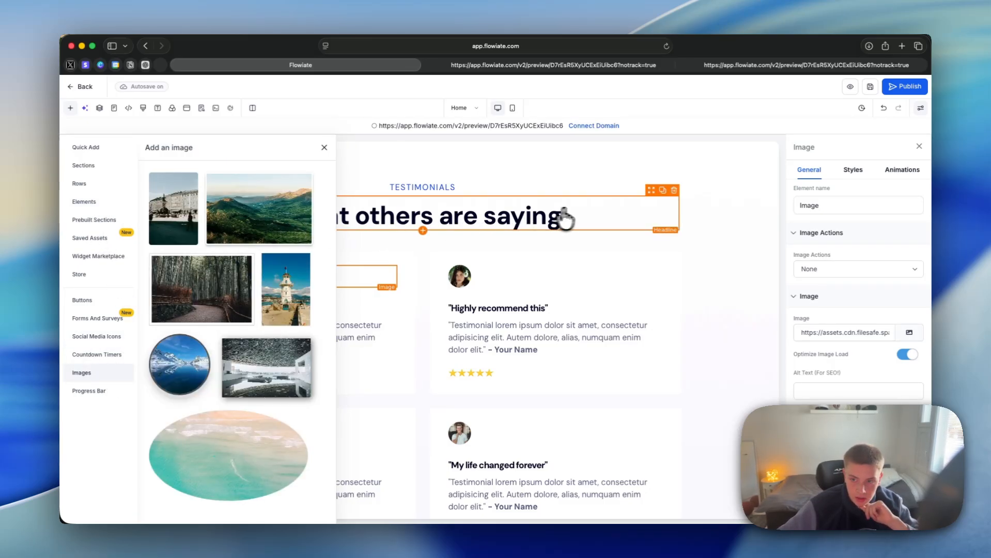
# Step: Open the existing exit popup for editing and add a Headline element to its empty column
pyautogui.click(186, 108)
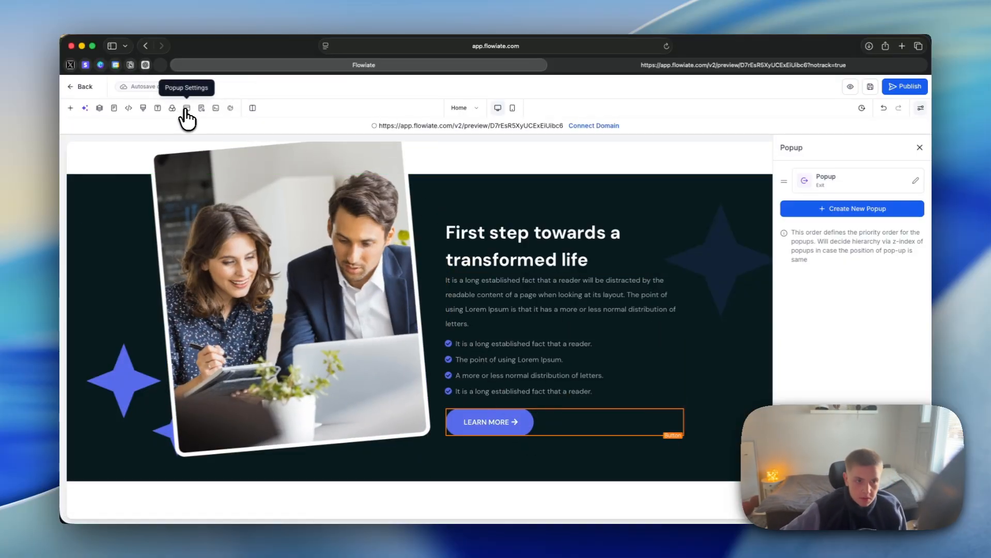
pyautogui.click(916, 182)
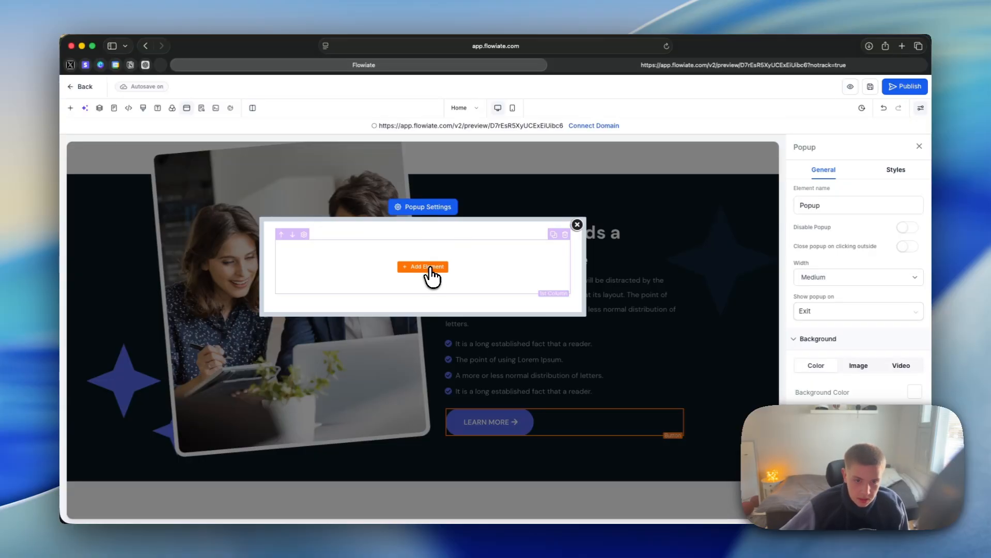
pyautogui.click(429, 268)
pyautogui.scroll(-5, 266, 305)
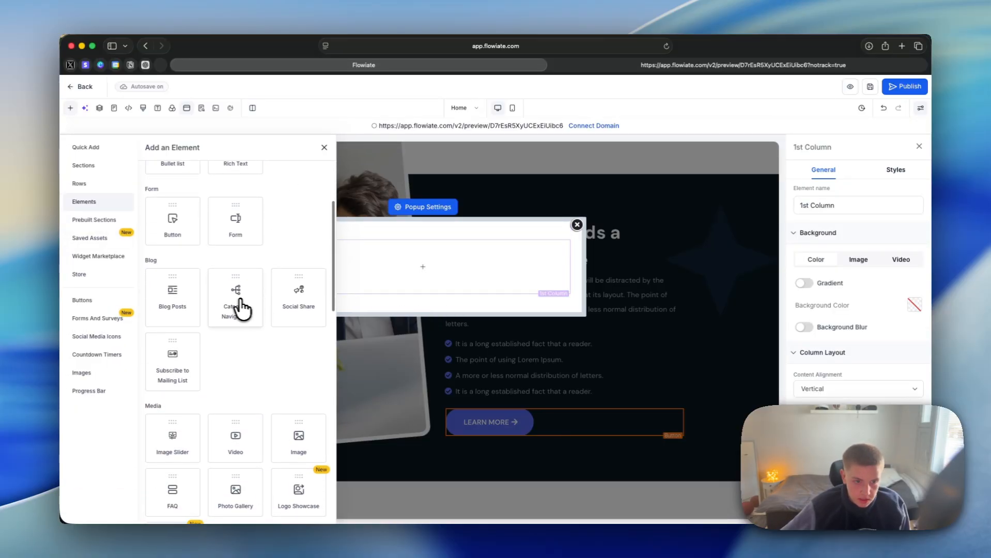
pyautogui.scroll(5, 194, 243)
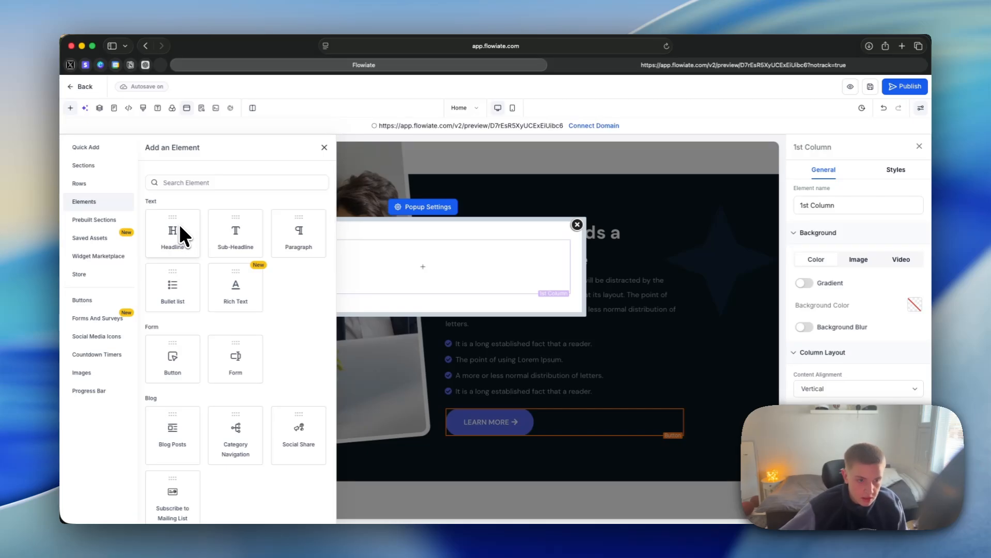
pyautogui.scroll(-1, 176, 224)
pyautogui.click(175, 221)
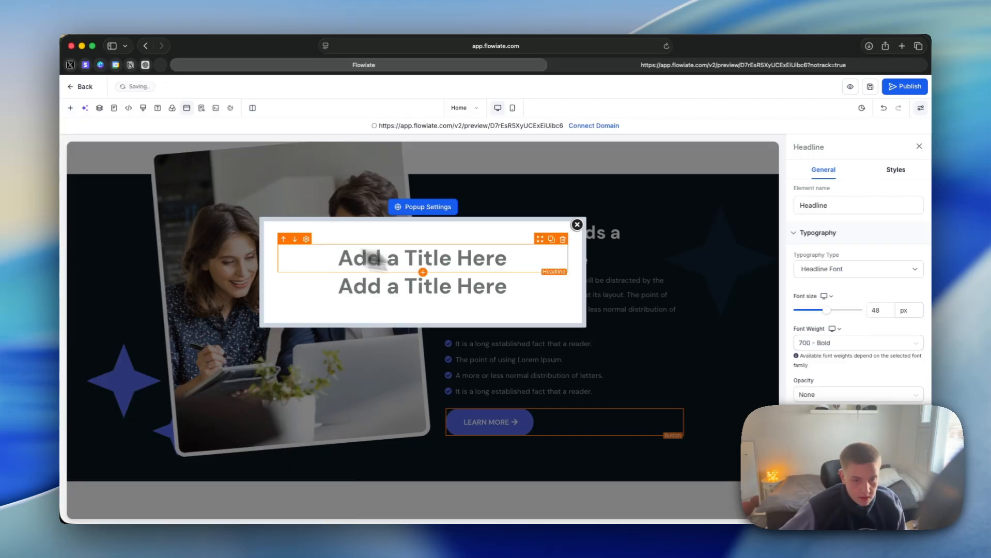
# Step: Set the popup headline to "Discount:" with "DIscount25" on a second line, and close the popup editor
pyautogui.tripleClick(472, 266)
pyautogui.write('Disco')
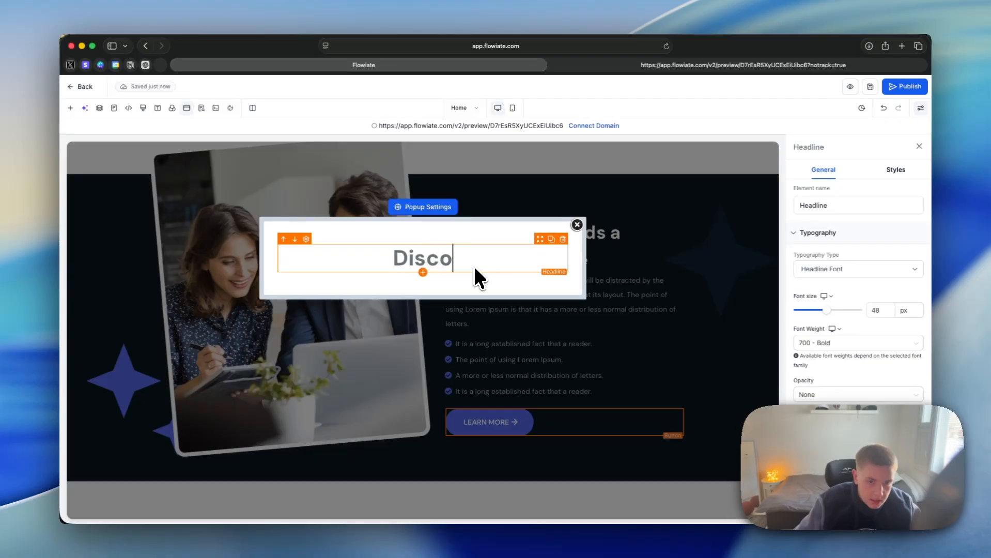
pyautogui.write('unt:')
pyautogui.press('Return')
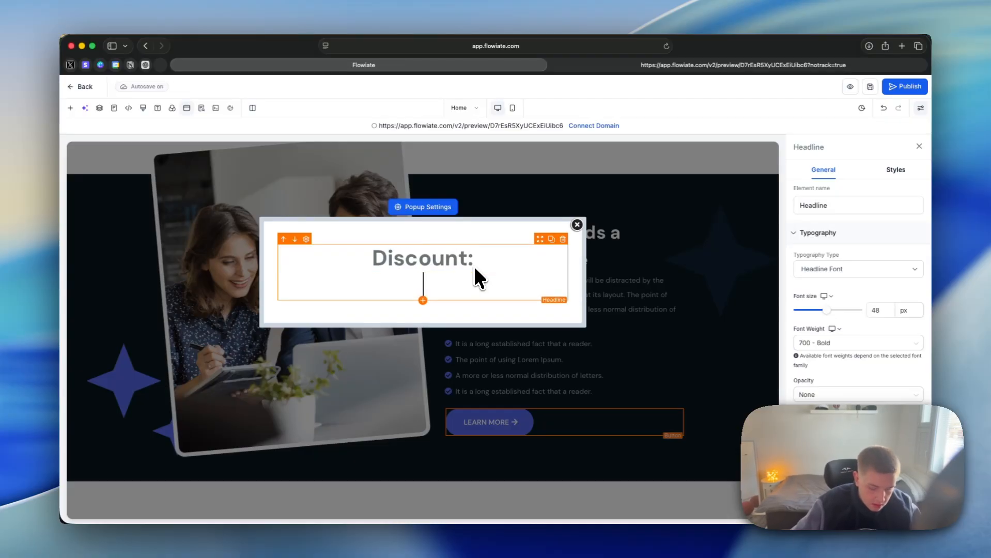
pyautogui.write('DIsco')
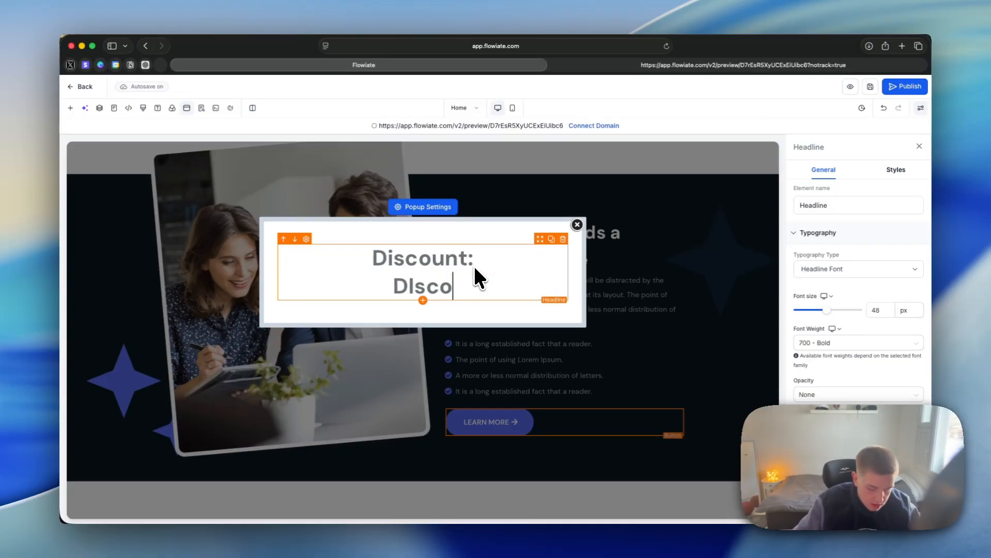
pyautogui.write('unt25')
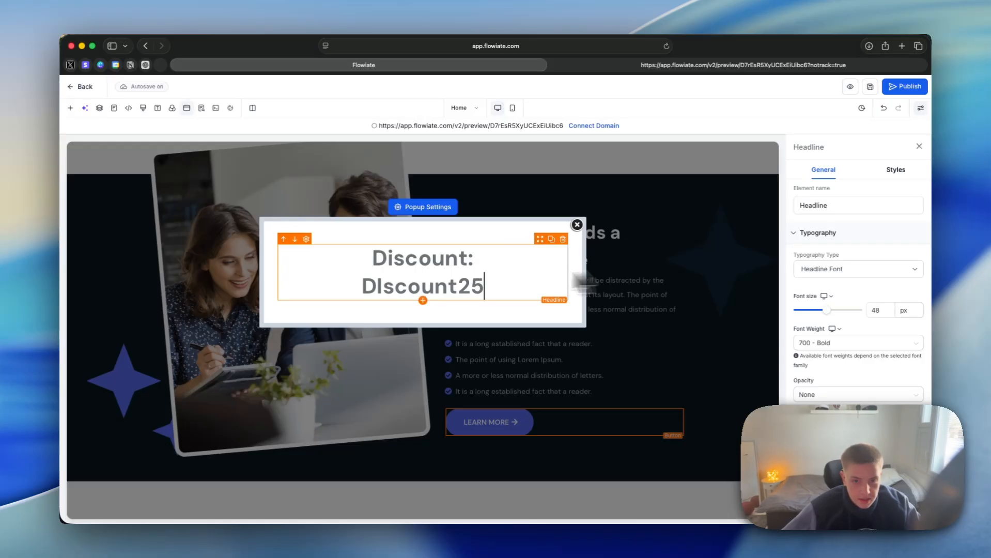
pyautogui.click(577, 225)
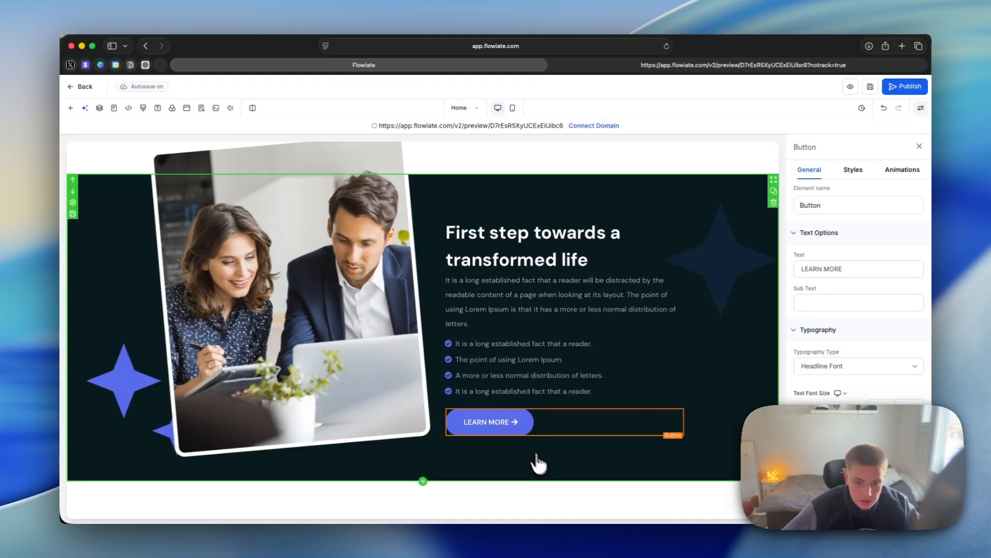
# Step: Preview the page to test the exit popup, and return to the editor
pyautogui.click(850, 87)
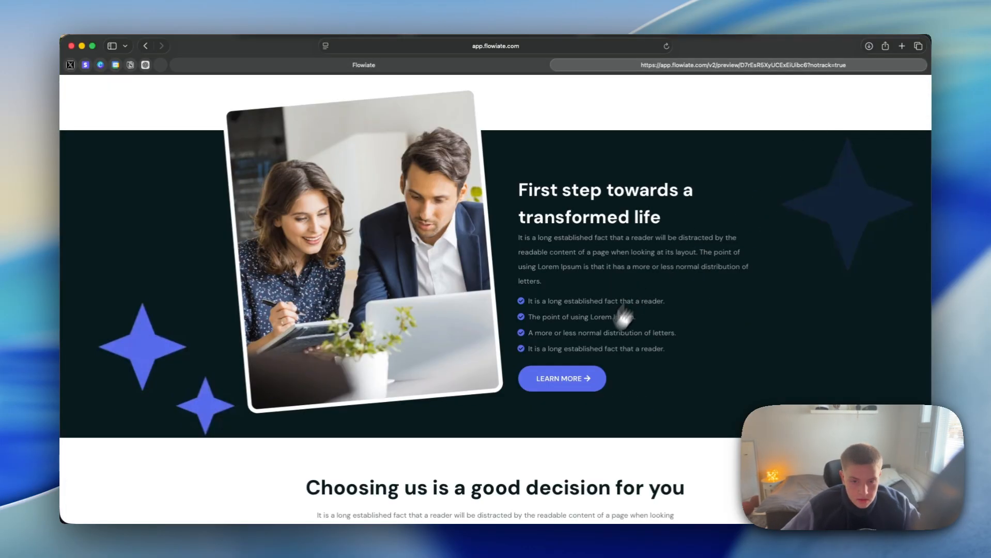
pyautogui.click(581, 391)
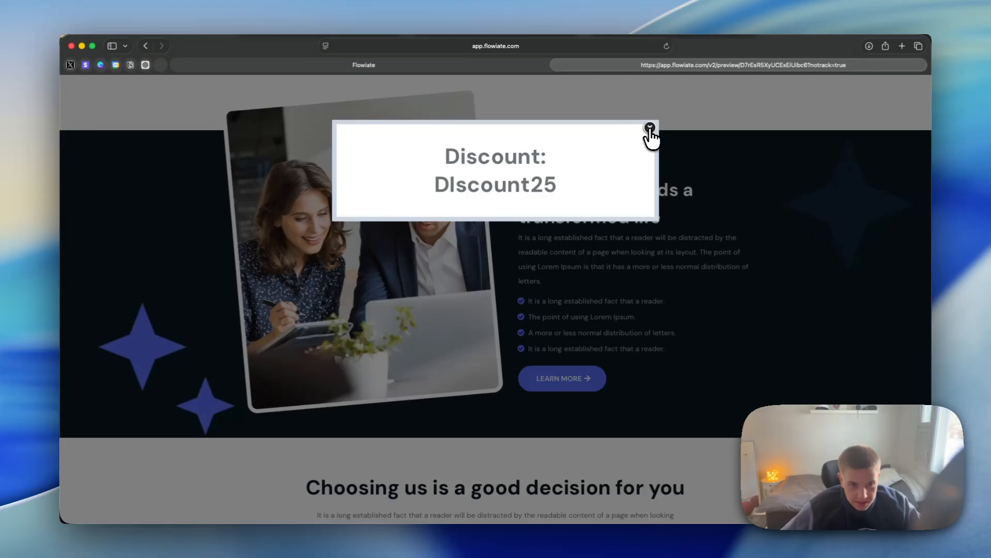
pyautogui.hotkey('ctrl', 'shift', 'Tab')
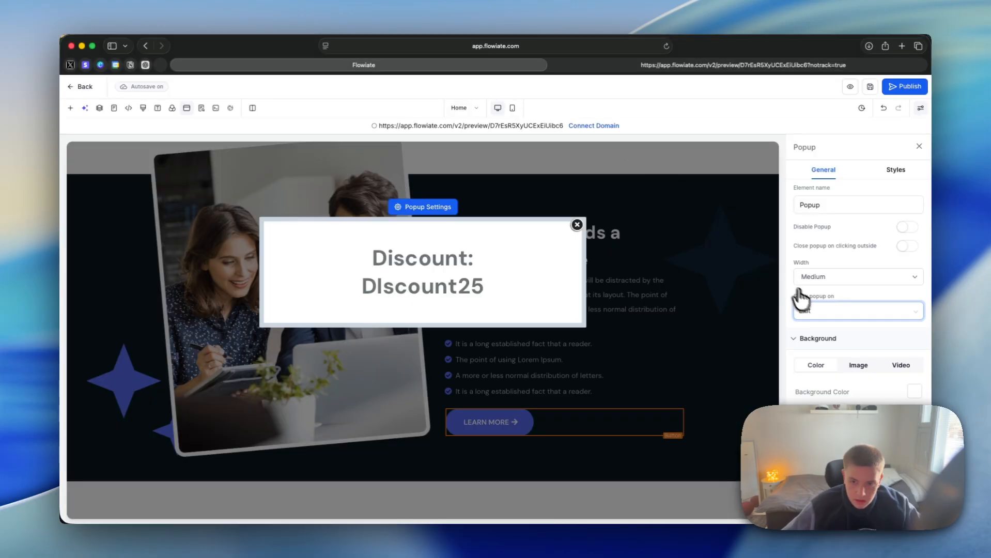
# Step: Set the popup to show on Delay, raise the delay to about a quarter of its range, and close the popup
pyautogui.click(816, 315)
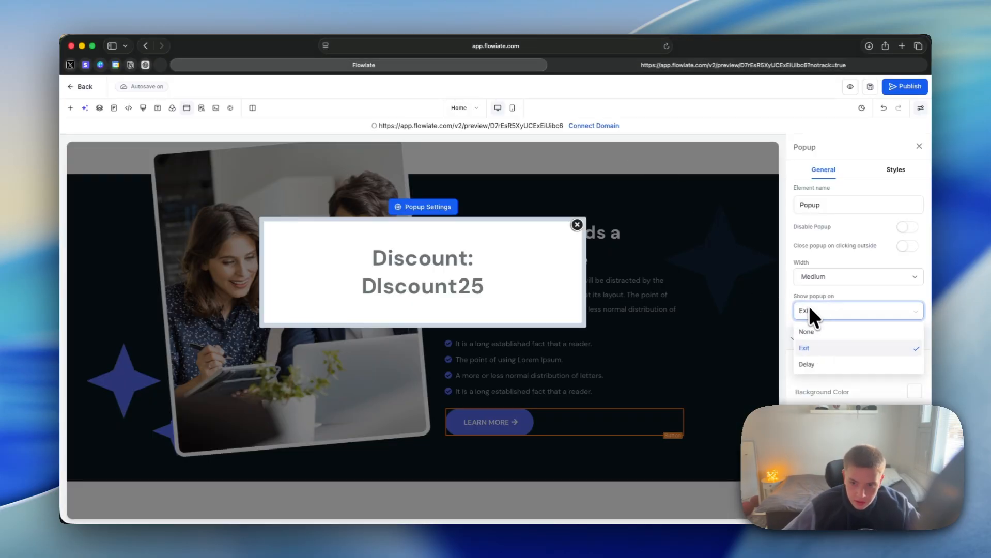
pyautogui.click(841, 365)
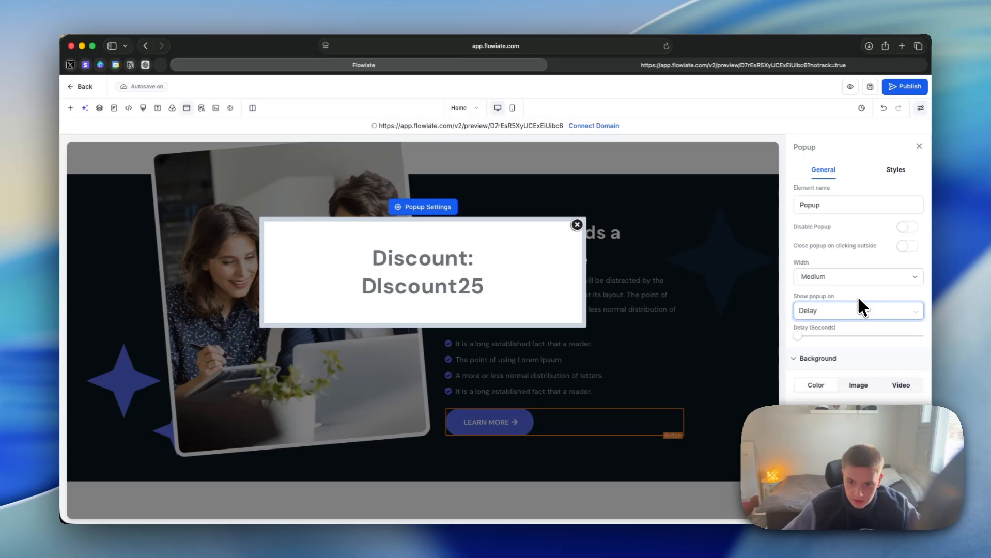
pyautogui.click(823, 336)
pyautogui.moveTo(851, 341); pyautogui.dragTo(837, 342)
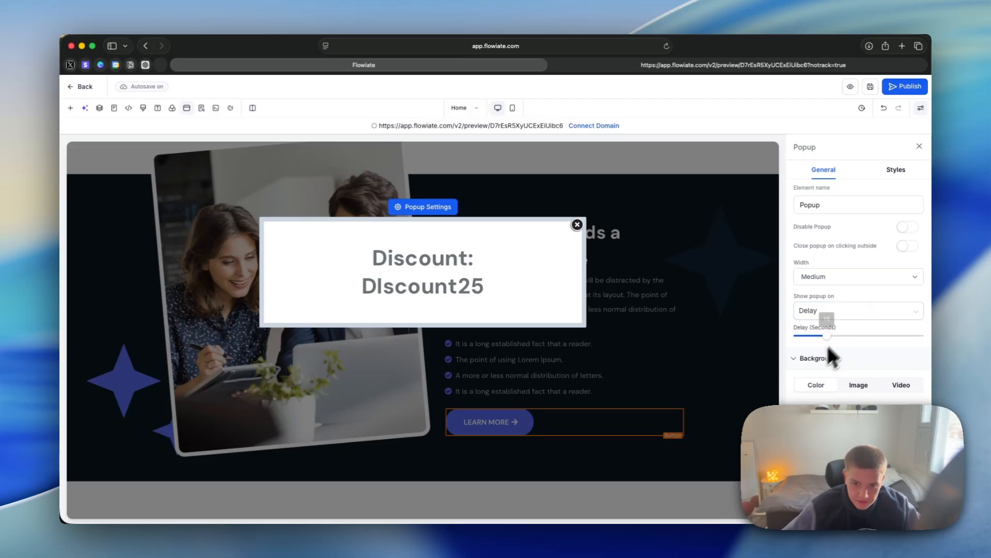
pyautogui.click(577, 225)
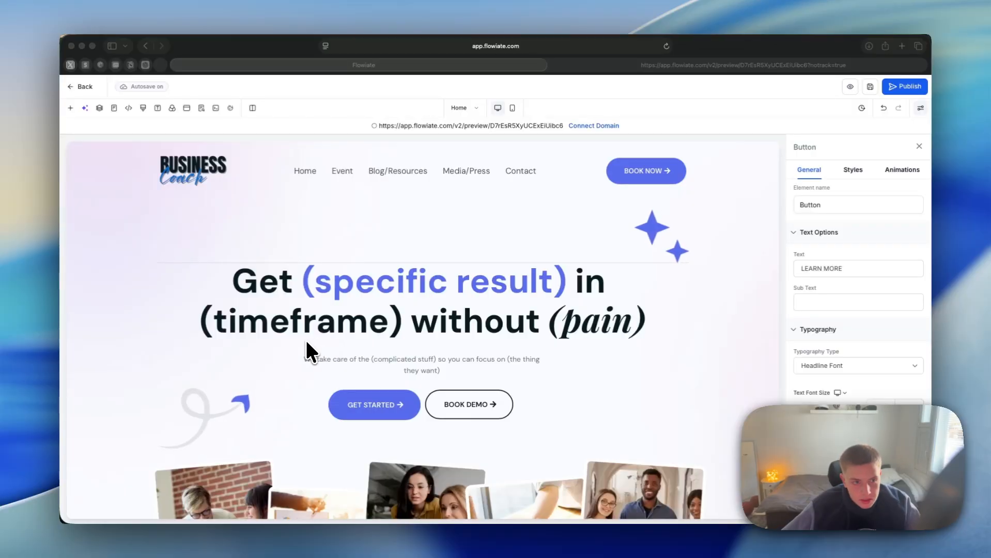
# Step: Switch the Home page to the mobile view to check its layout
pyautogui.click(343, 218)
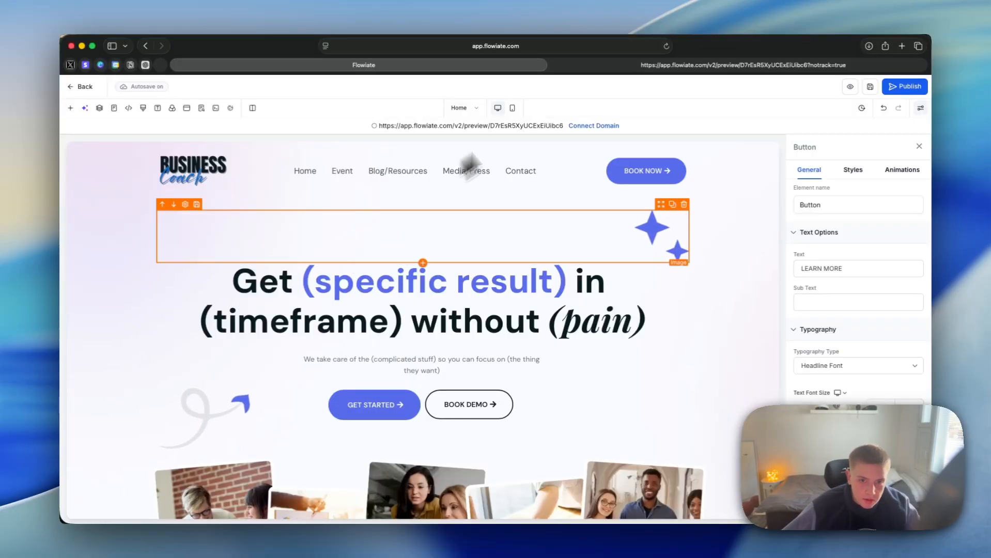
pyautogui.click(512, 108)
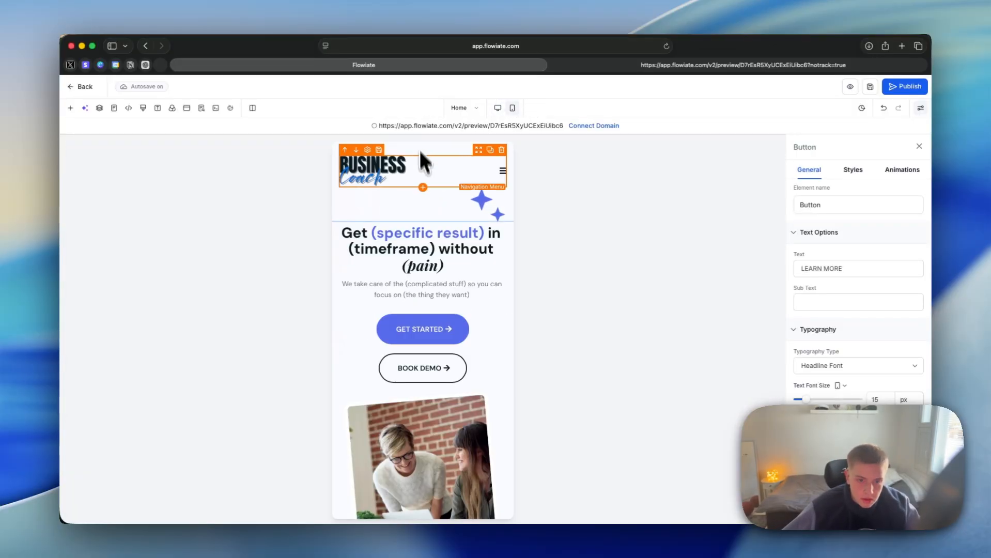
# Step: Review the Home page's mobile layout from the header down to the trust section
pyautogui.scroll(-3, 450, 261)
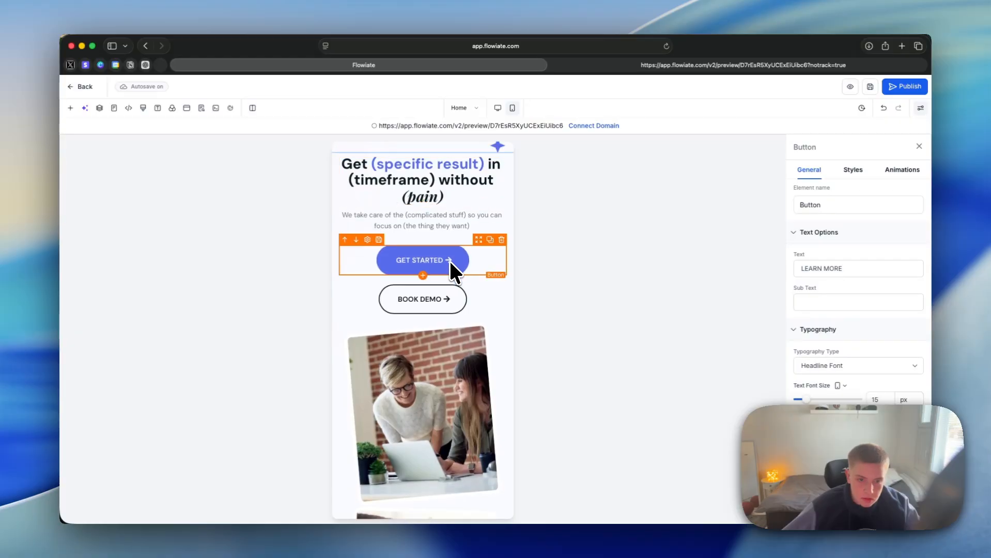
pyautogui.scroll(-20, 450, 261)
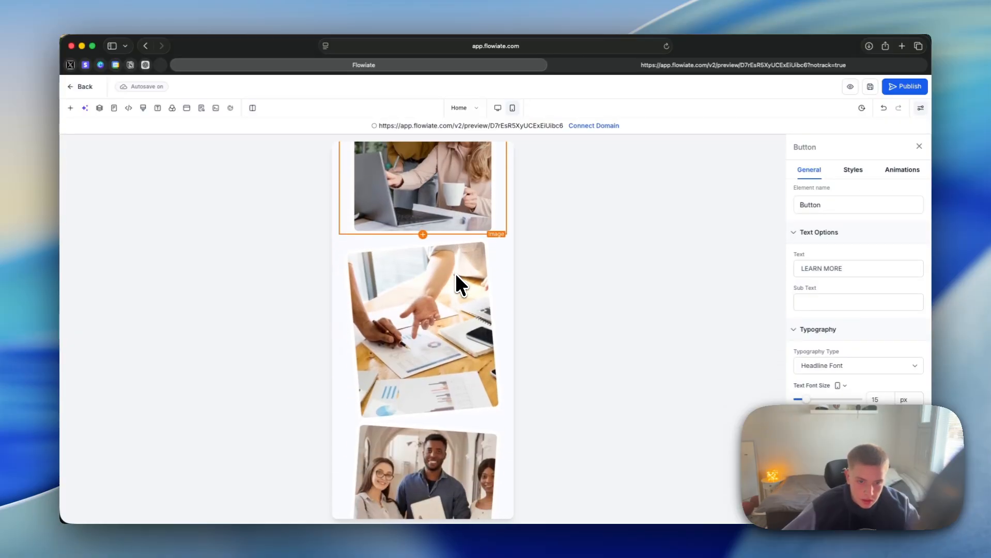
pyautogui.scroll(-7, 455, 272)
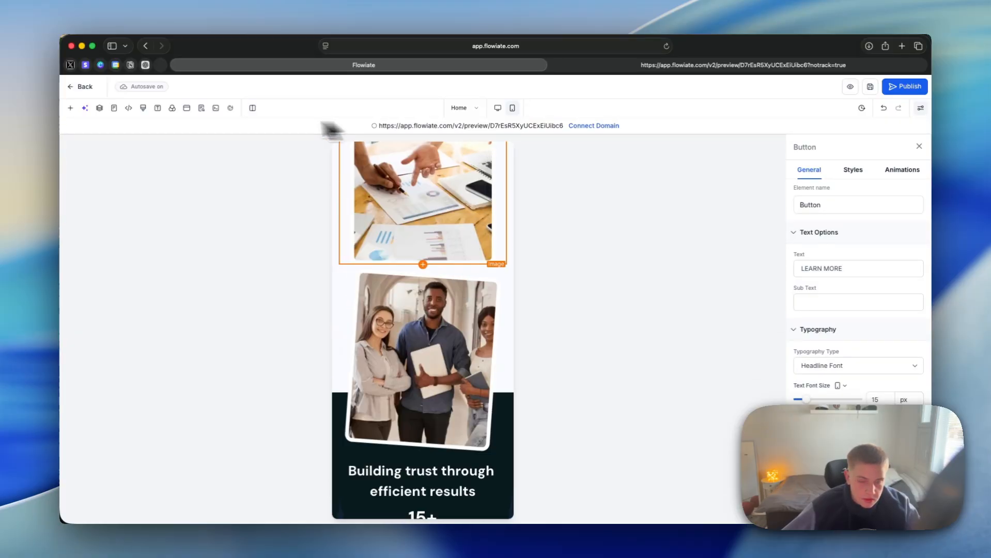
# Step: Leave the page editor and open the account's Domains & URL Redirects settings
pyautogui.click(82, 87)
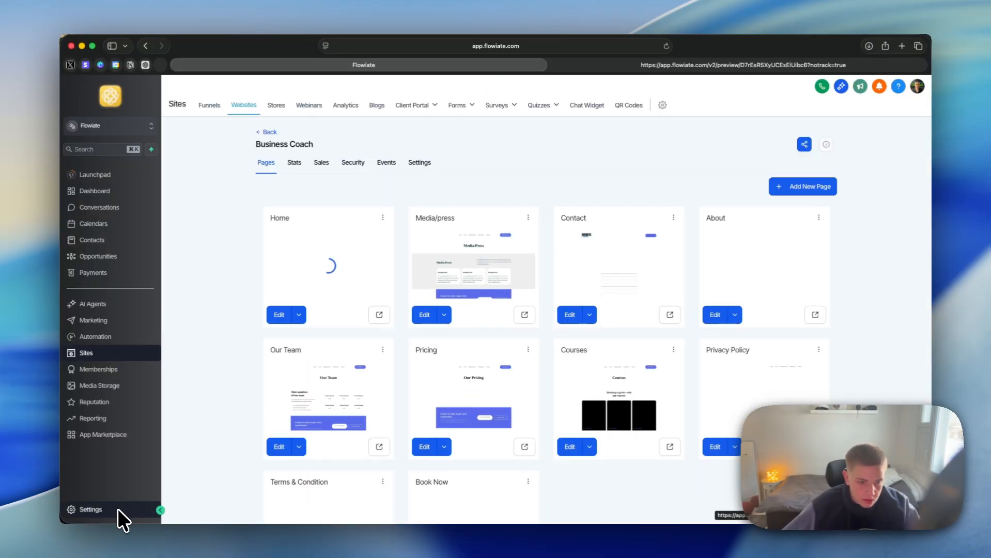
pyautogui.click(123, 505)
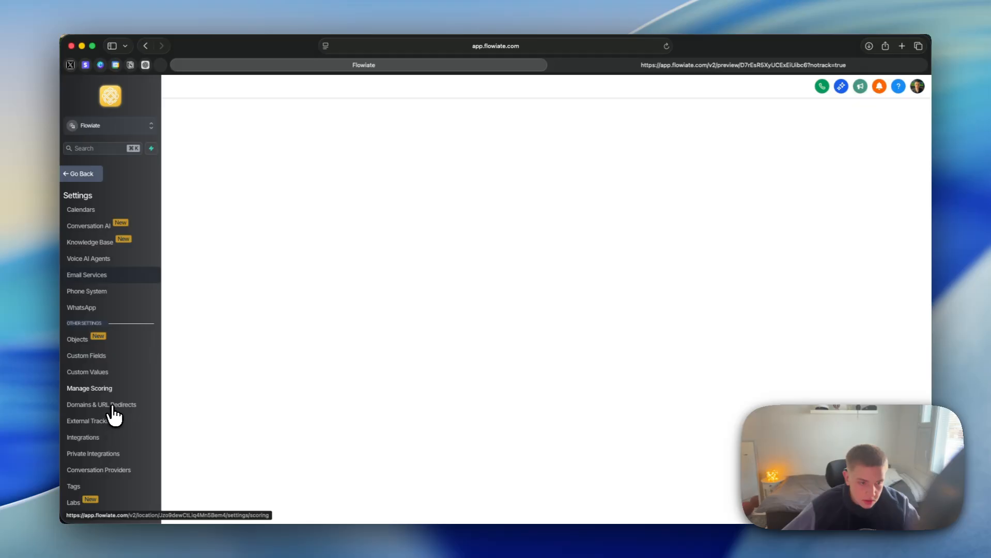
pyautogui.click(116, 408)
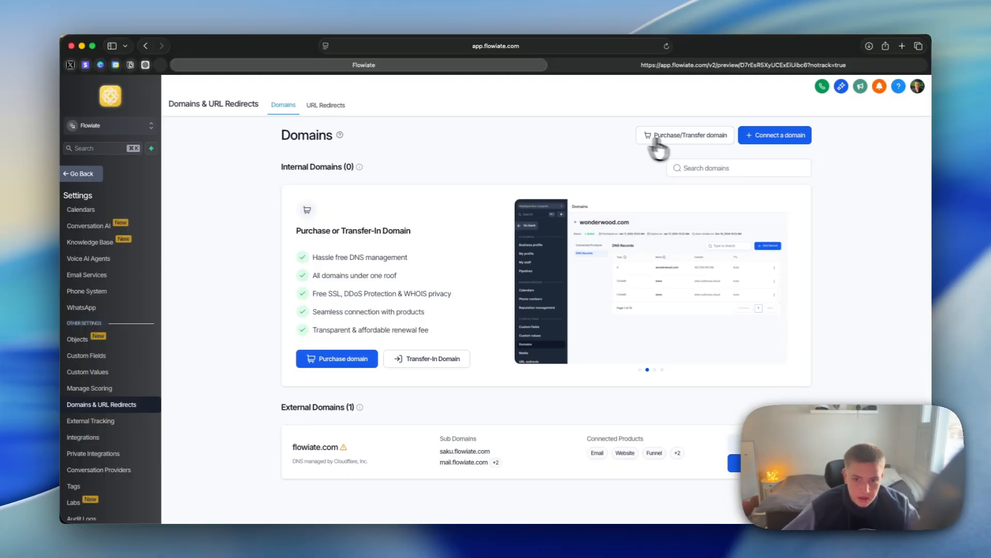
# Step: Search the domains for purchase for "rgergergerhg", and view the purchase confirmation for rgergergerhg.com without paying
pyautogui.click(694, 151)
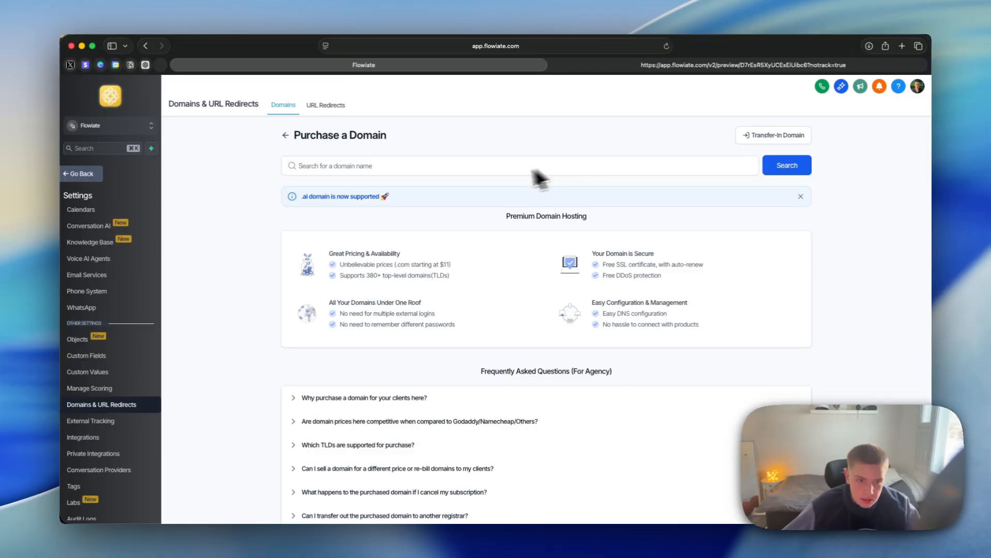
pyautogui.click(471, 159)
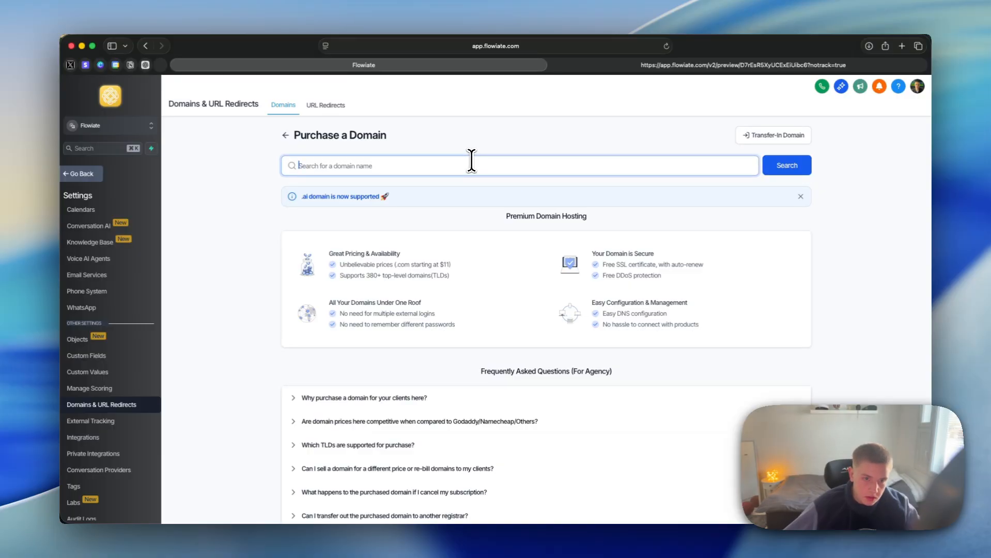
pyautogui.write('rgergergerhg')
pyautogui.click(778, 168)
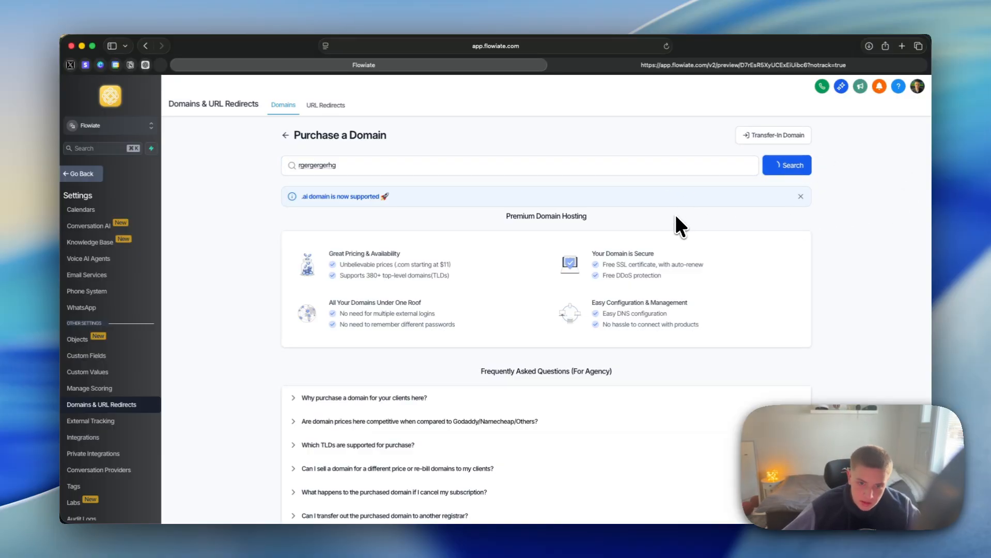
pyautogui.click(784, 272)
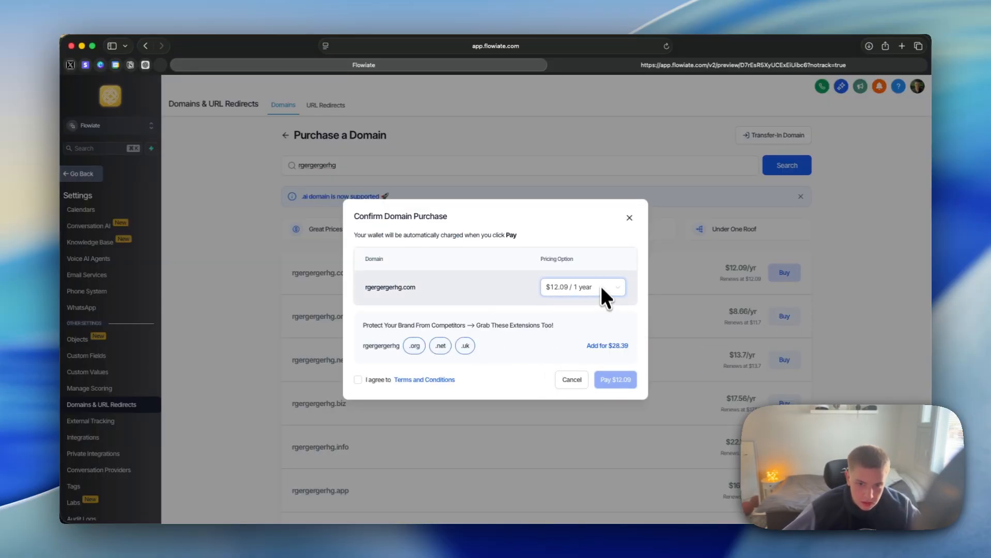
pyautogui.click(630, 219)
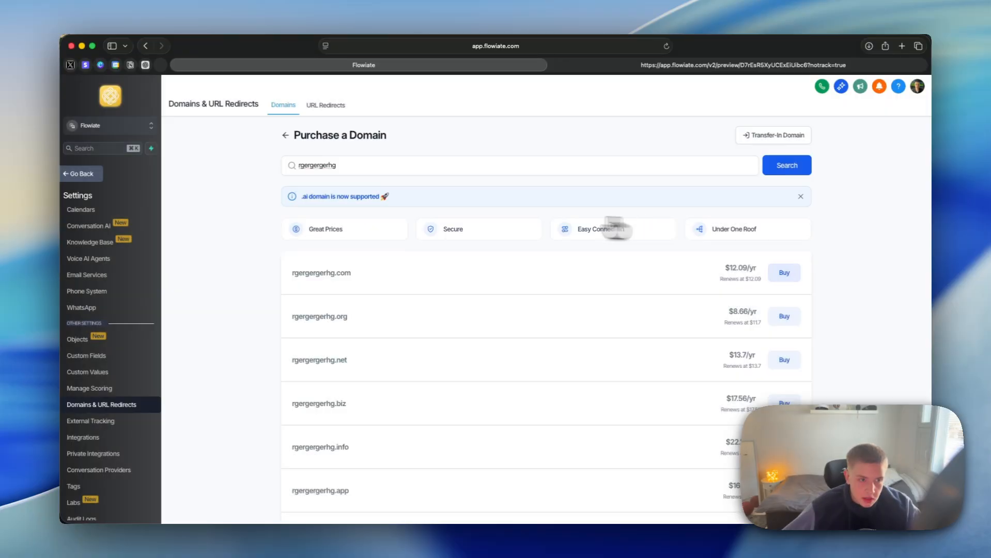
# Step: Return to the Business Coach website and examine the domain choices in its settings without selecting one
pyautogui.click(82, 175)
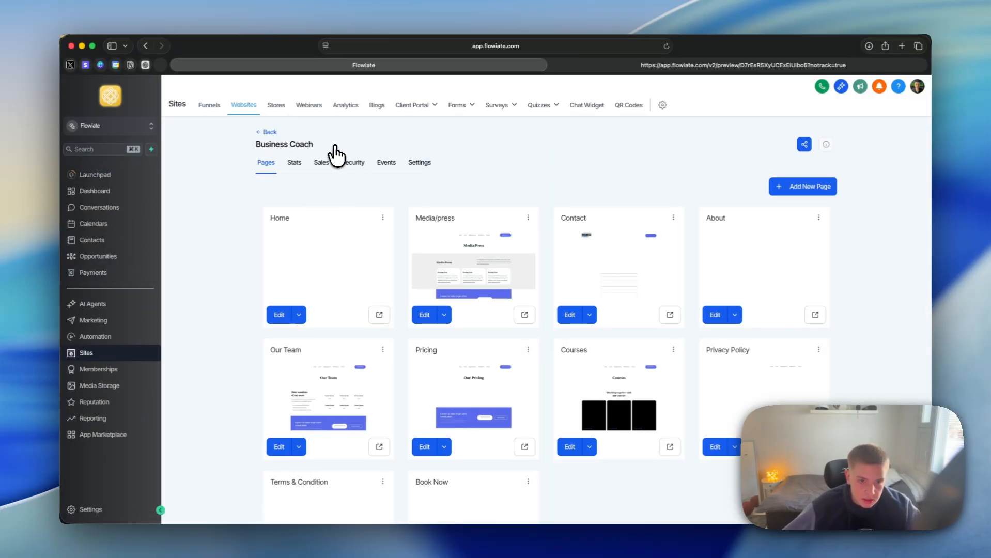
pyautogui.click(420, 164)
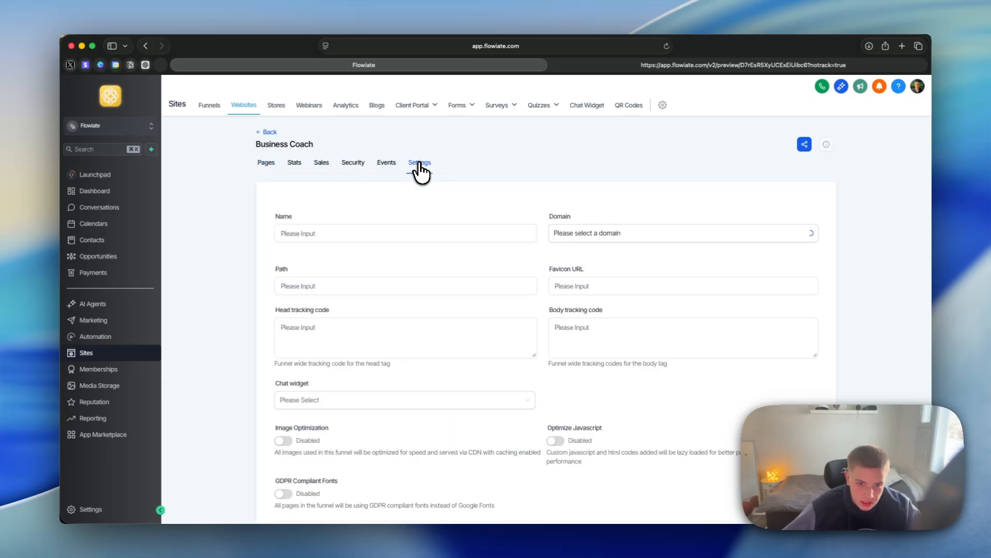
pyautogui.click(646, 237)
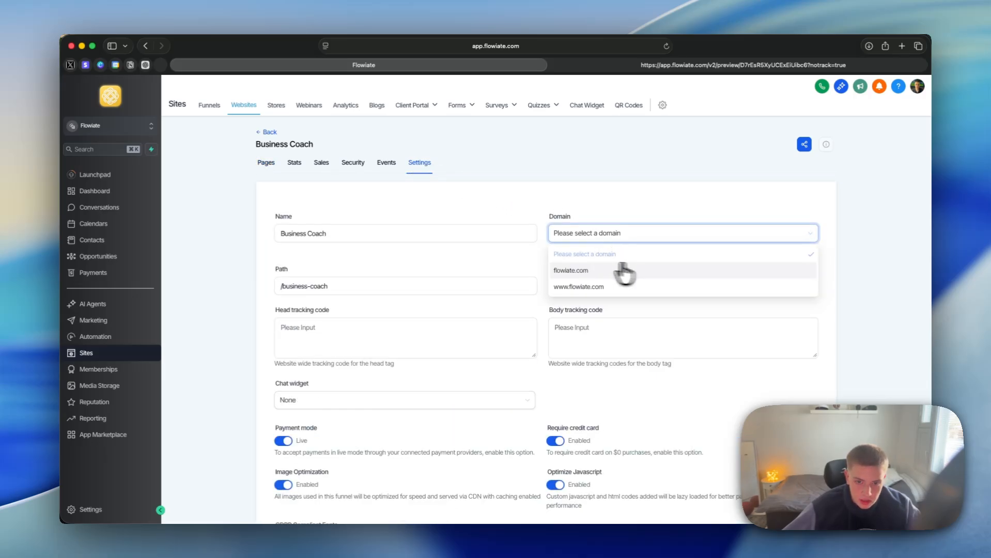
pyautogui.click(423, 264)
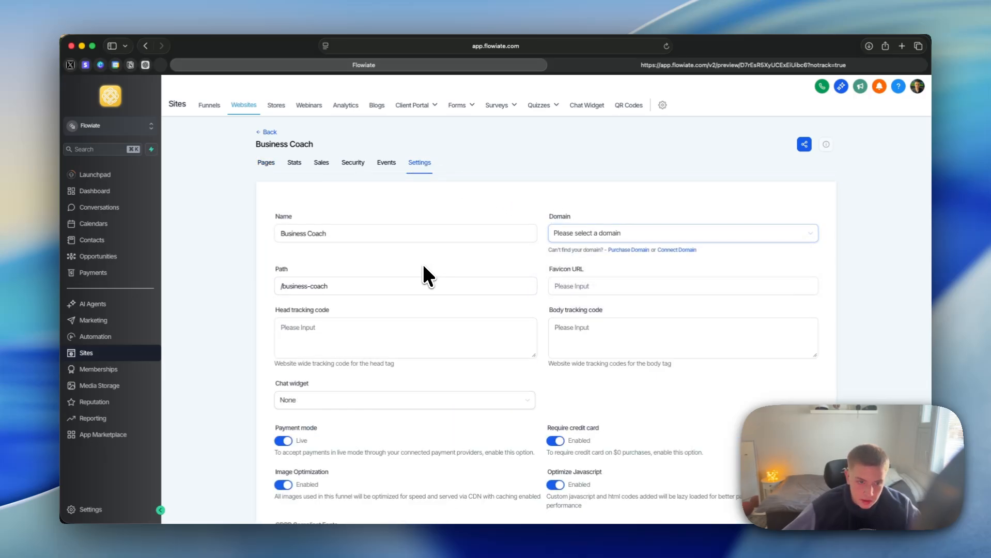
pyautogui.scroll(-2, 421, 263)
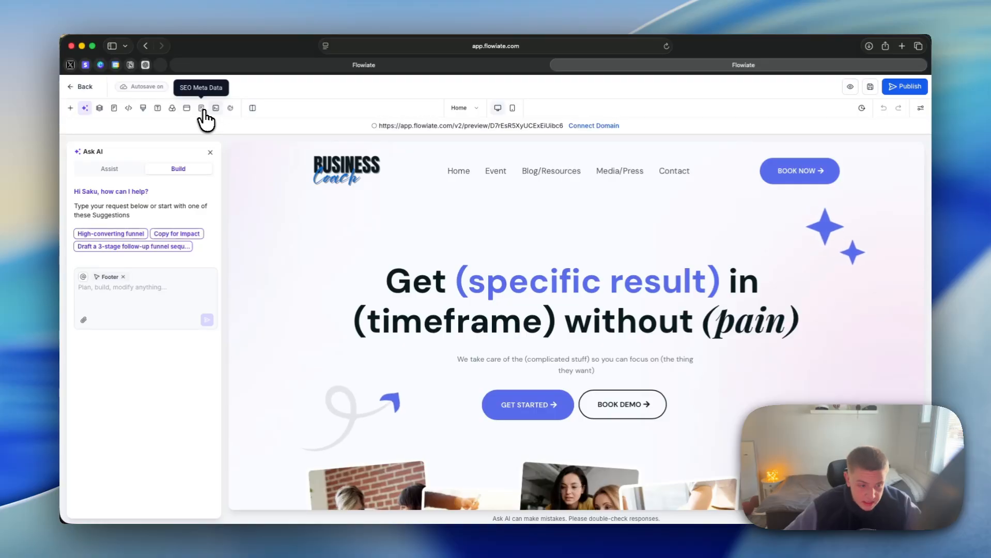
# Step: Open the Home page's SEO meta data and start editing the title in its Content section
pyautogui.click(202, 109)
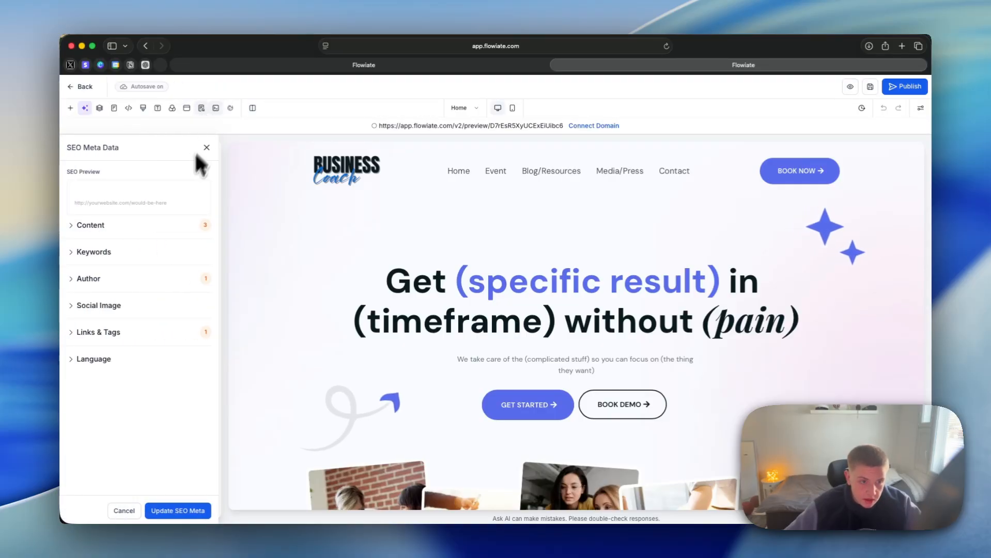
pyautogui.click(104, 224)
pyautogui.click(108, 253)
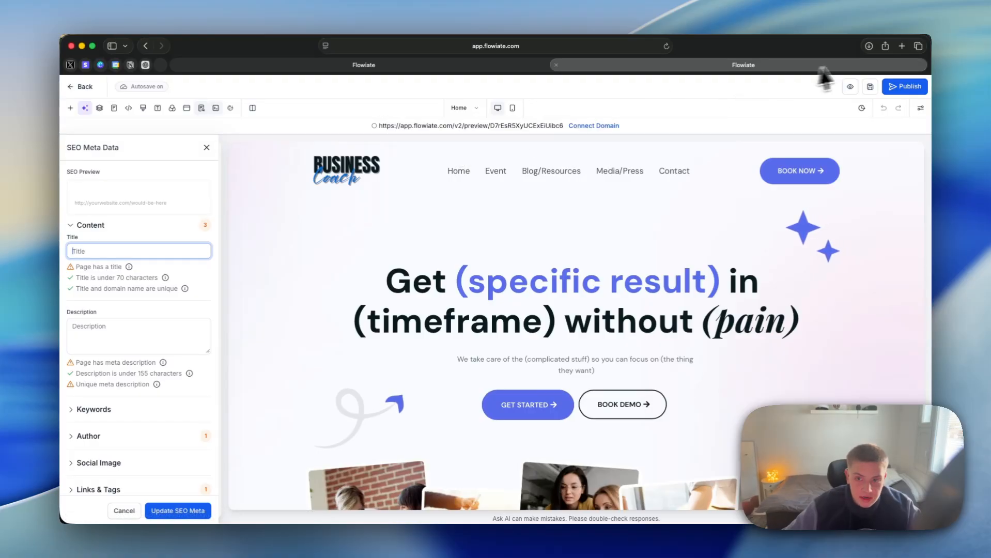
# Step: Search Google for "flowiate" in a new browser tab to examine its website listing, and return to the page editor
pyautogui.click(903, 44)
pyautogui.write('flowiate')
pyautogui.press('Return')
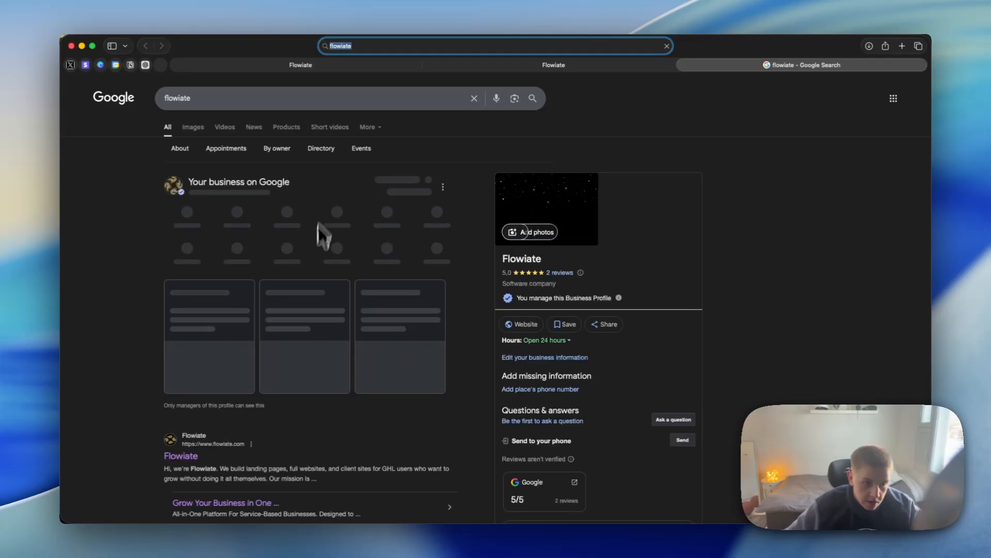
pyautogui.scroll(-5, 320, 260)
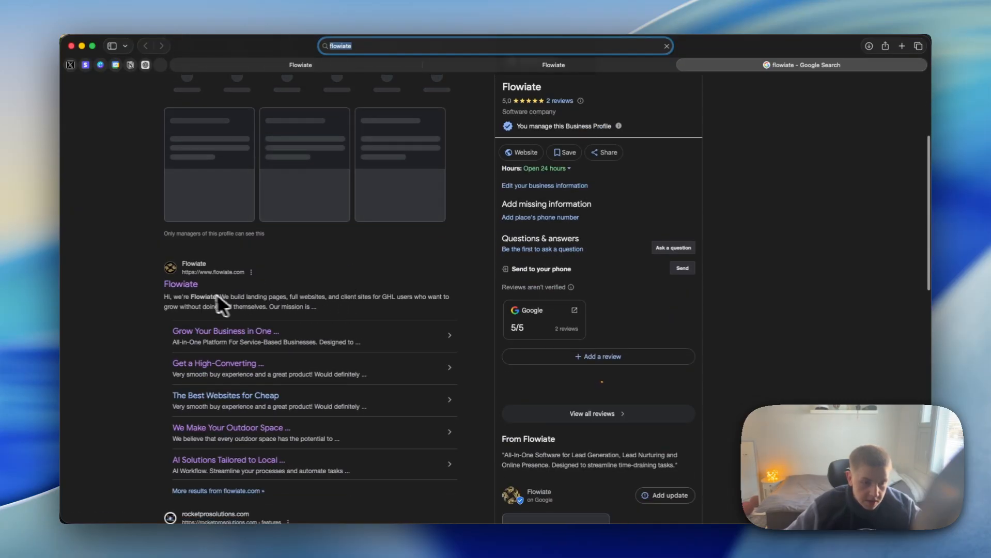
pyautogui.click(596, 68)
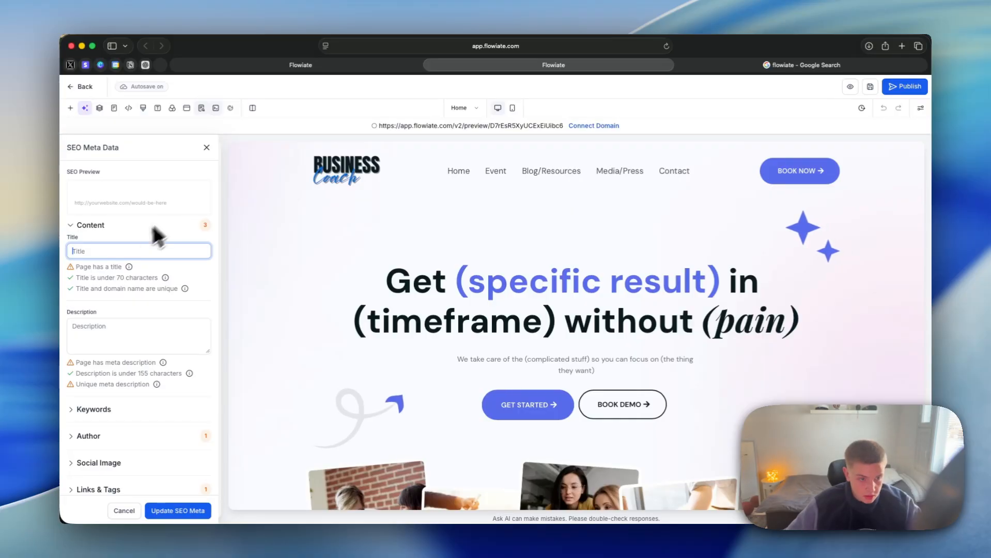
# Step: Set the Home page's SEO title to "Business name"
pyautogui.write('Businrs')
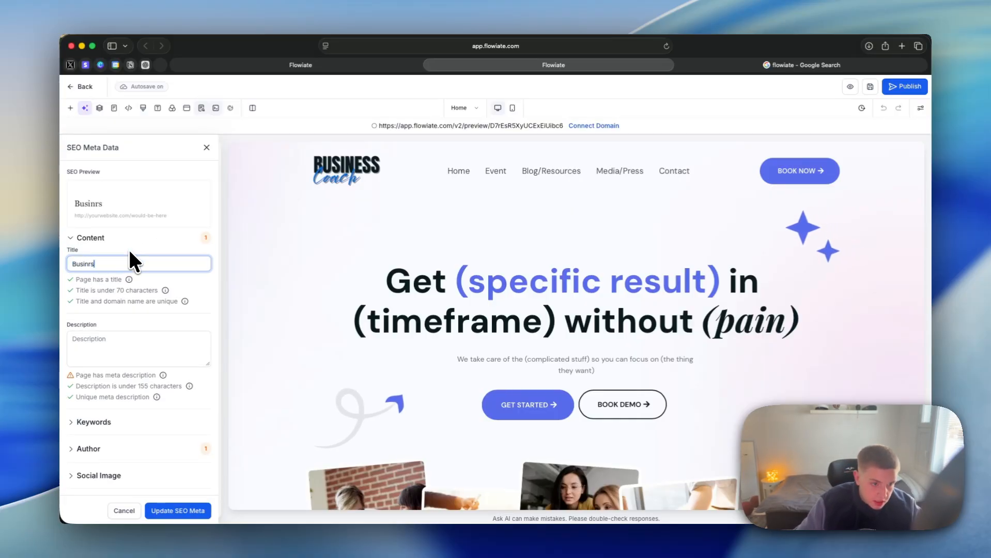
pyautogui.press('BackSpace')
pyautogui.press('BackSpace')
pyautogui.press('BackSpace')
pyautogui.write('ess name')
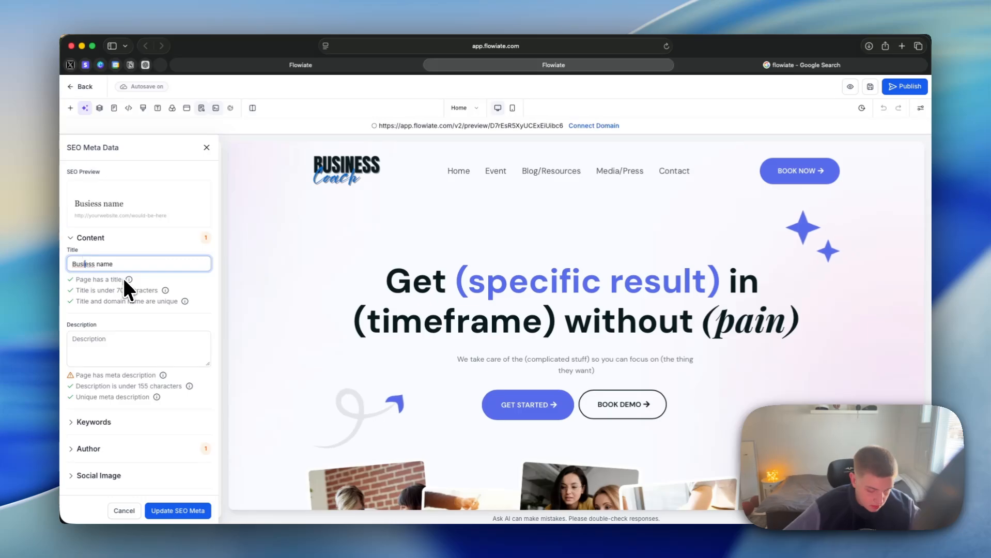
pyautogui.write('n')
# Step: Compare the empty SEO description with the description text in flowiate's Google listing, and return to the editor
pyautogui.click(151, 346)
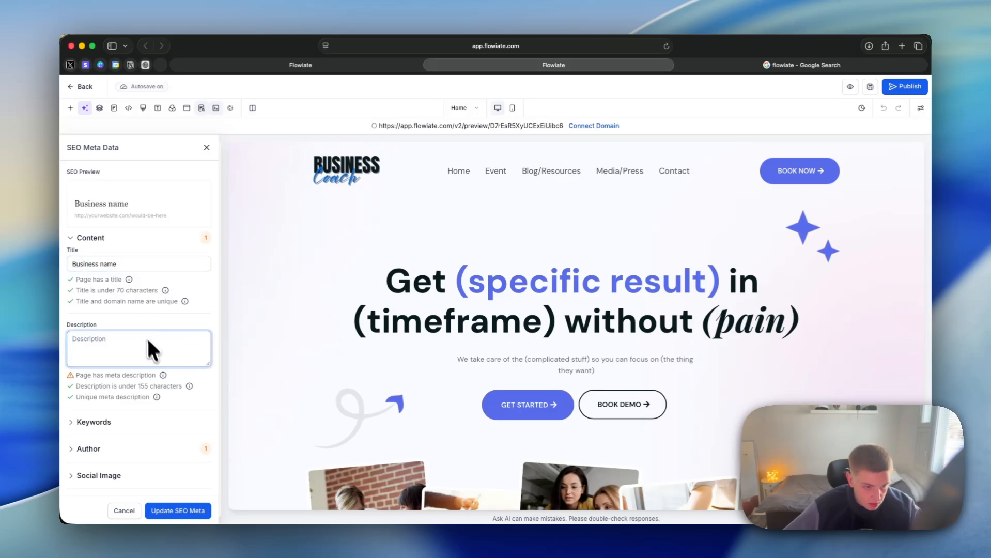
pyautogui.click(760, 65)
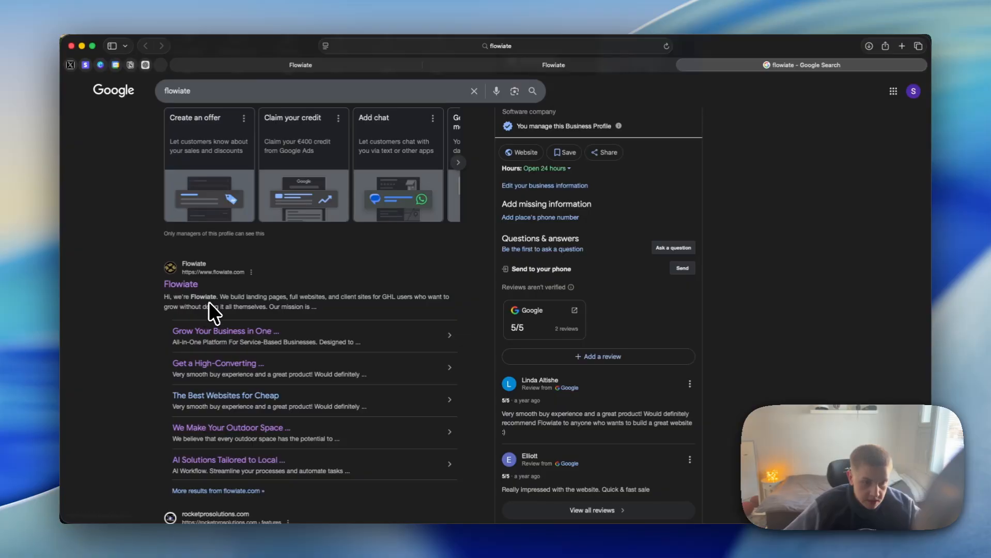
pyautogui.click(467, 69)
# Step: Look through the Keywords, Author and Links & Tags sections of the SEO meta data, and close it
pyautogui.click(96, 398)
pyautogui.scroll(-1, 92, 405)
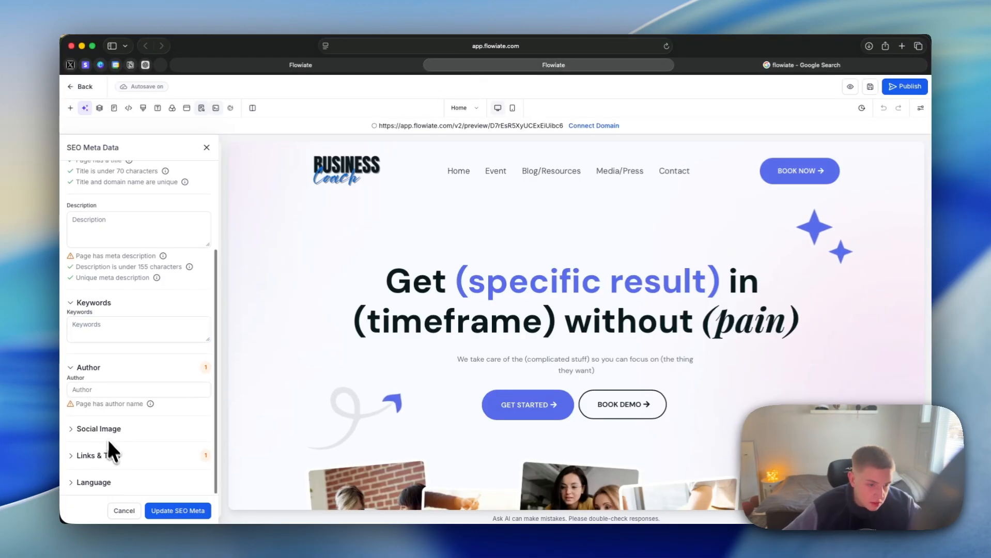
pyautogui.click(113, 457)
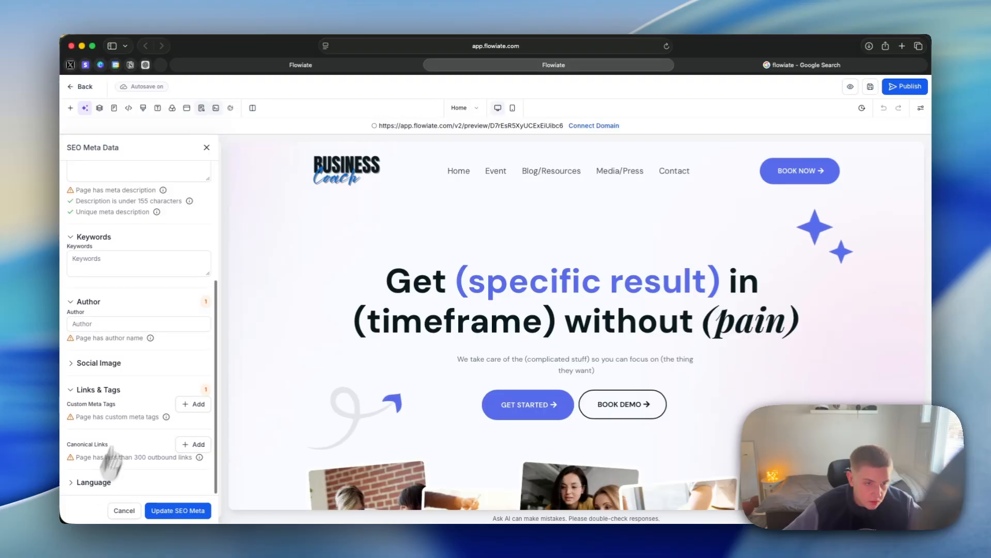
pyautogui.scroll(5, 147, 408)
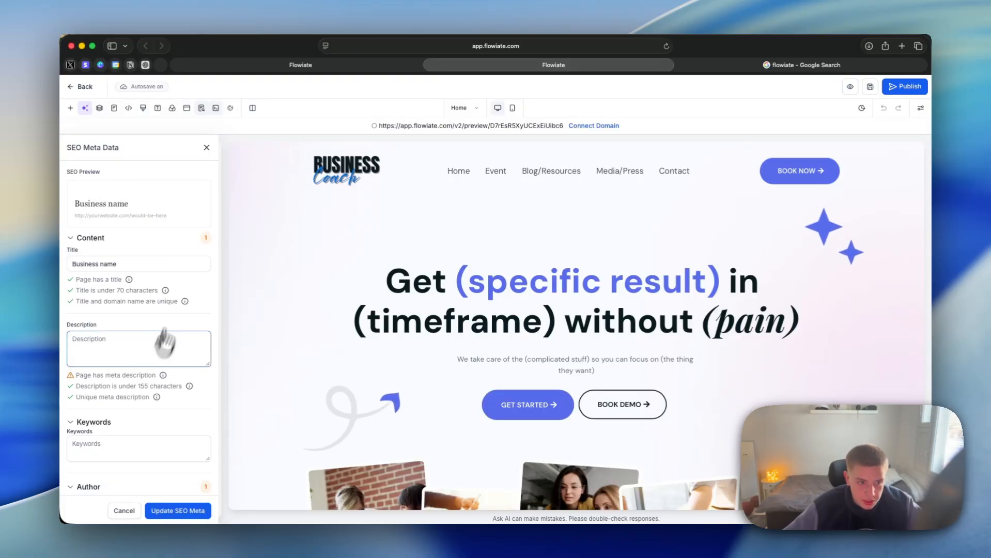
pyautogui.click(207, 147)
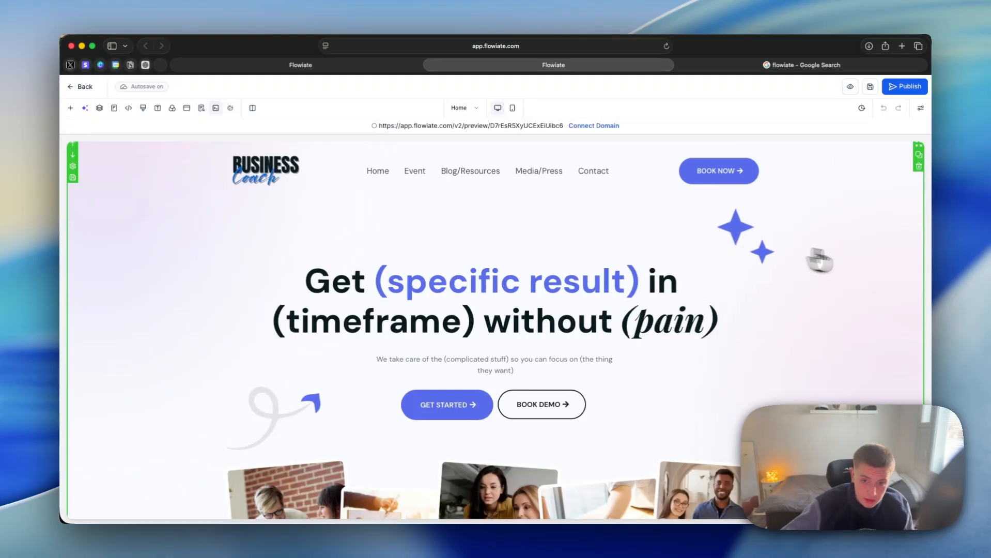